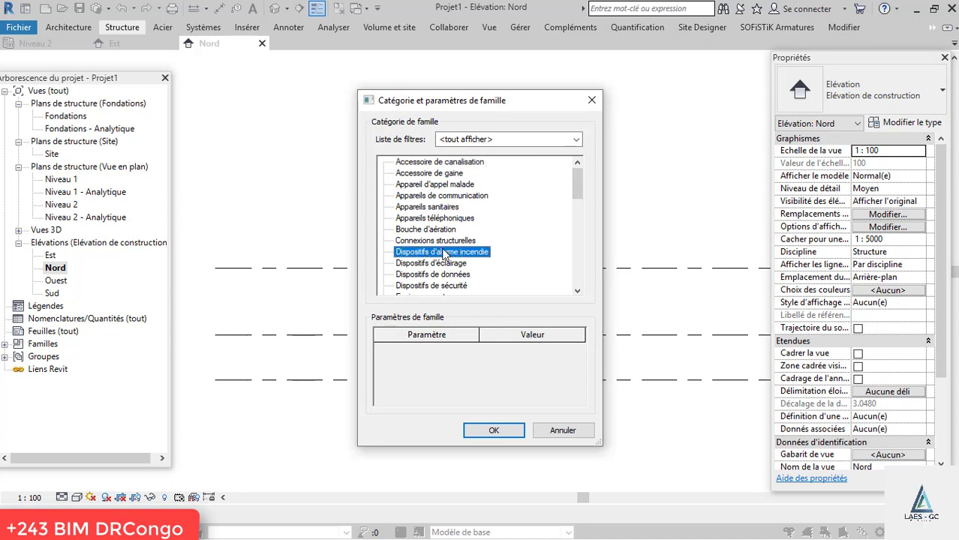
Step: Set the category of the new in-place family to Modèles génériques
{"action": "key", "text": "m"}
{"action": "key", "text": "m"}
{"action": "key", "text": "m"}
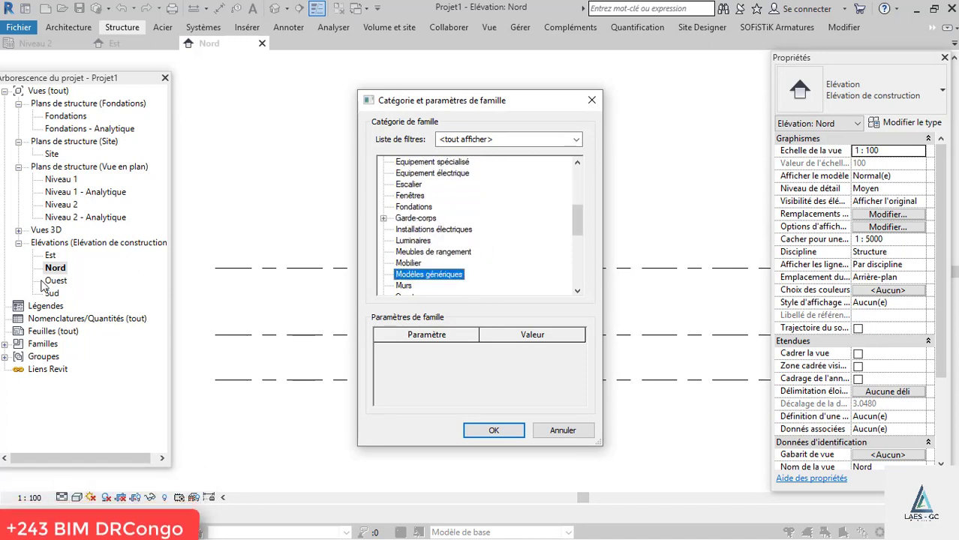
{"action": "left_click", "coordinate": [489, 431]}
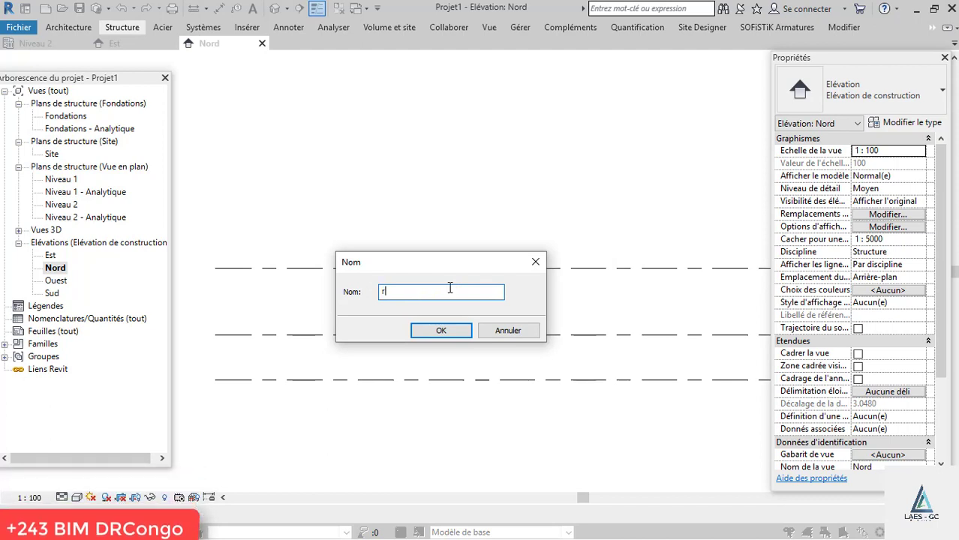
Step: Name the in-place model RESERVOIR
{"action": "key", "text": "BackSpace"}
{"action": "key", "text": "BackSpace"}
{"action": "type", "text": "R"}
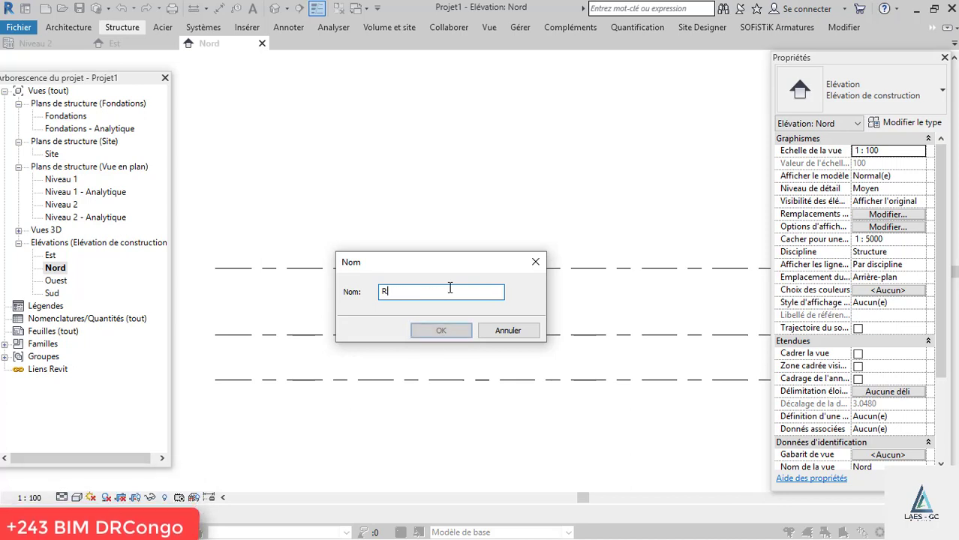
{"action": "type", "text": "ESERVOIR"}
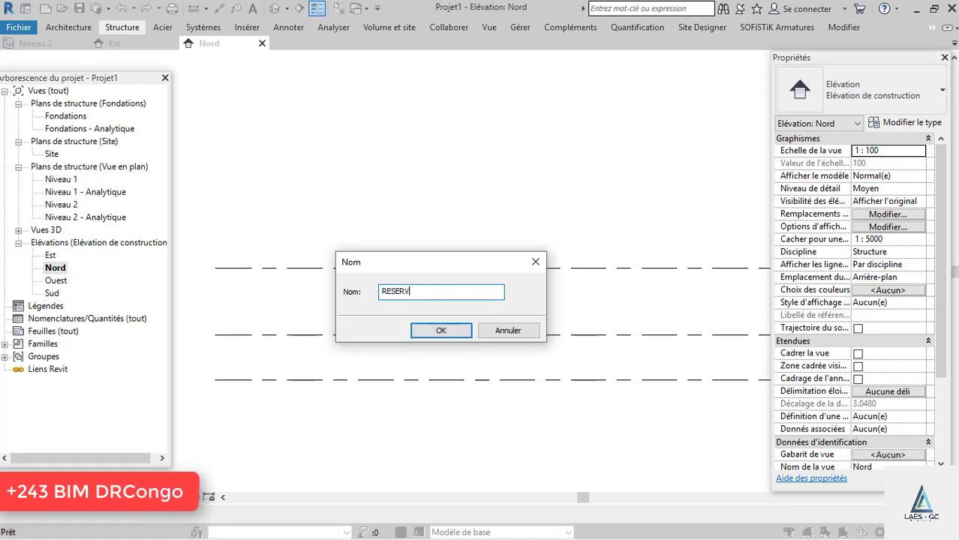
{"action": "left_click", "coordinate": [457, 331]}
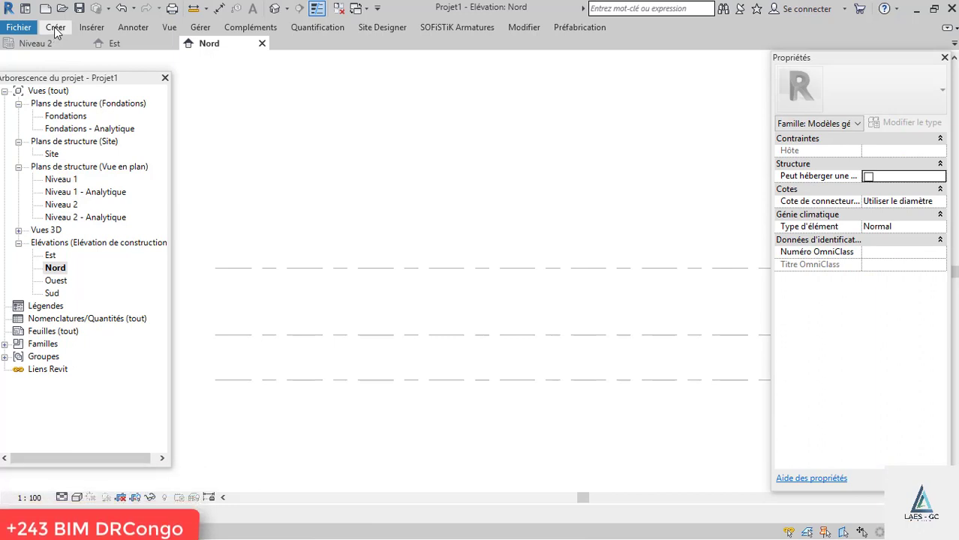
{"action": "left_click", "coordinate": [55, 28]}
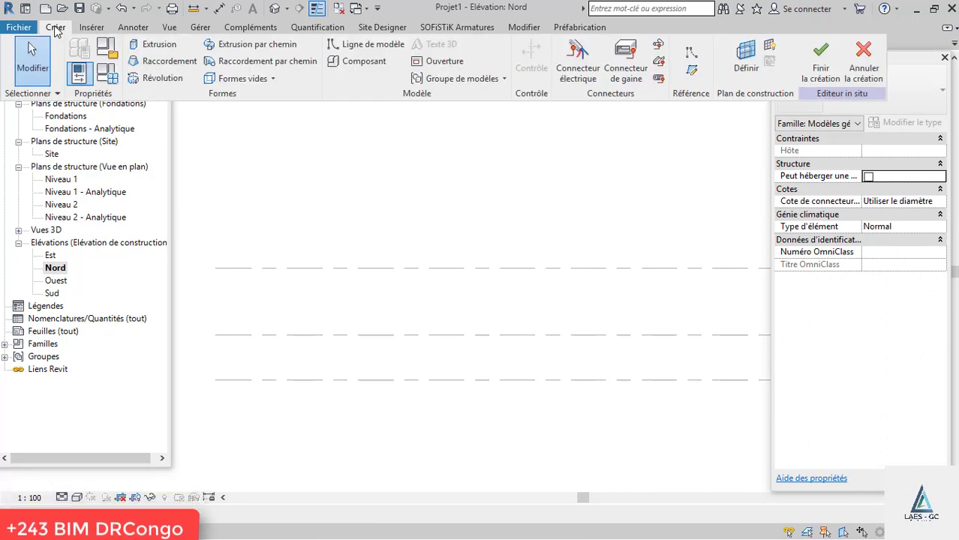
{"action": "left_click", "coordinate": [148, 79]}
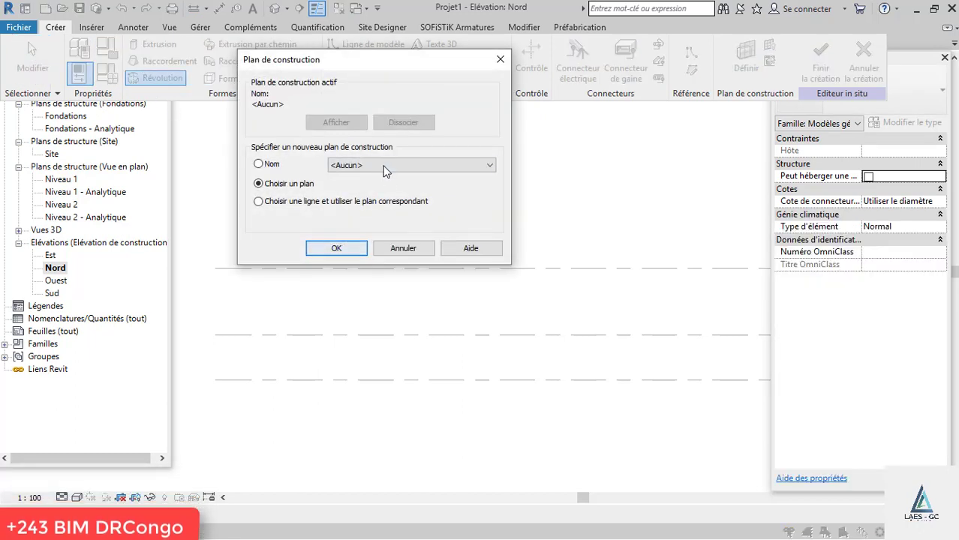
{"action": "left_click", "coordinate": [383, 162]}
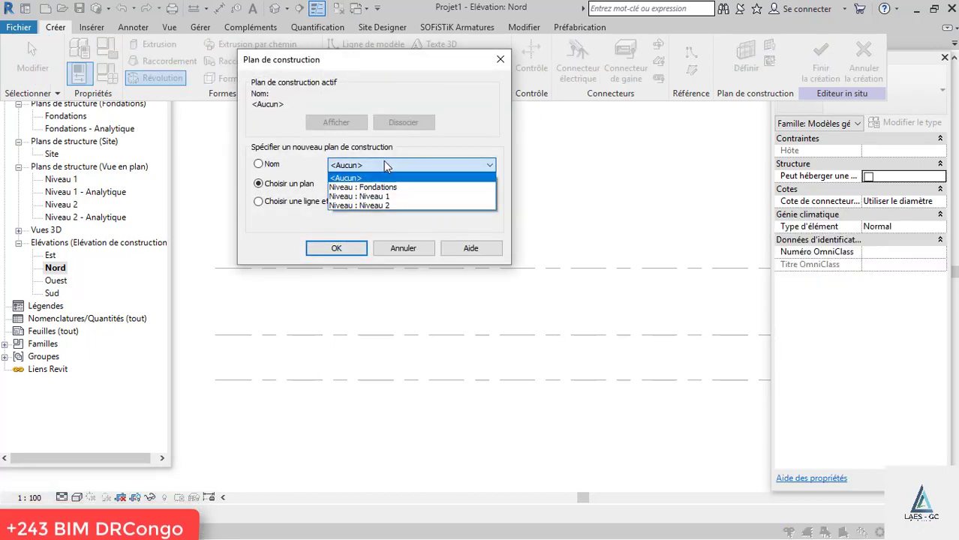
{"action": "left_click", "coordinate": [377, 99]}
{"action": "left_click", "coordinate": [500, 60]}
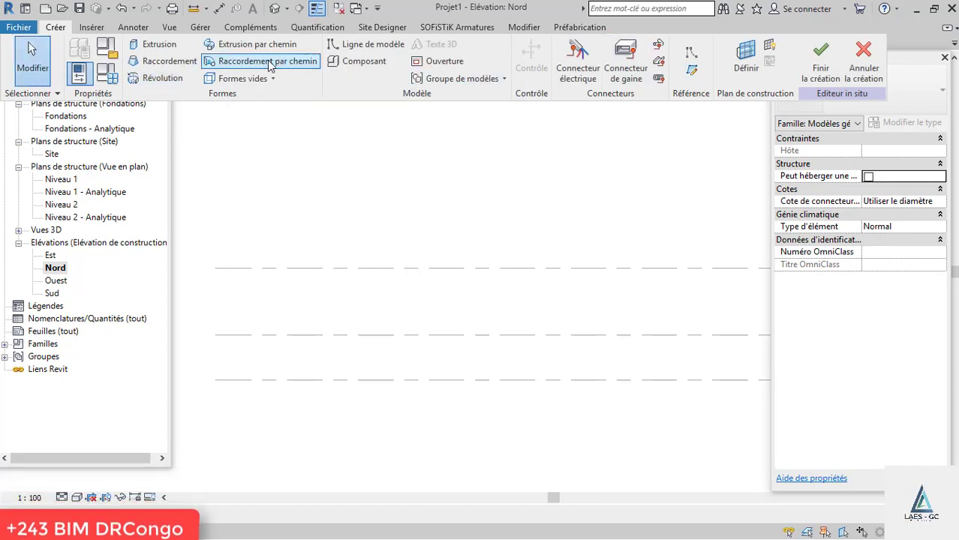
{"action": "left_click", "coordinate": [366, 44]}
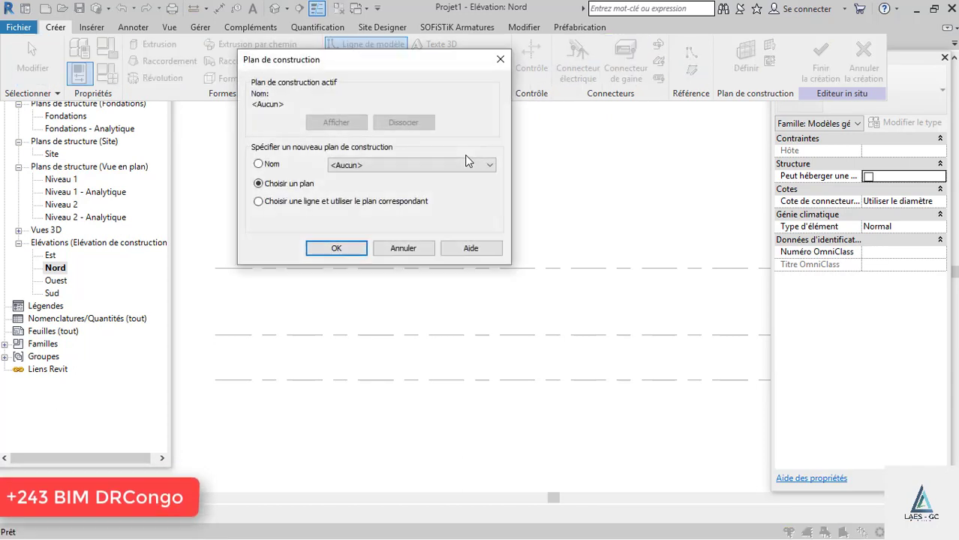
{"action": "left_click", "coordinate": [384, 165]}
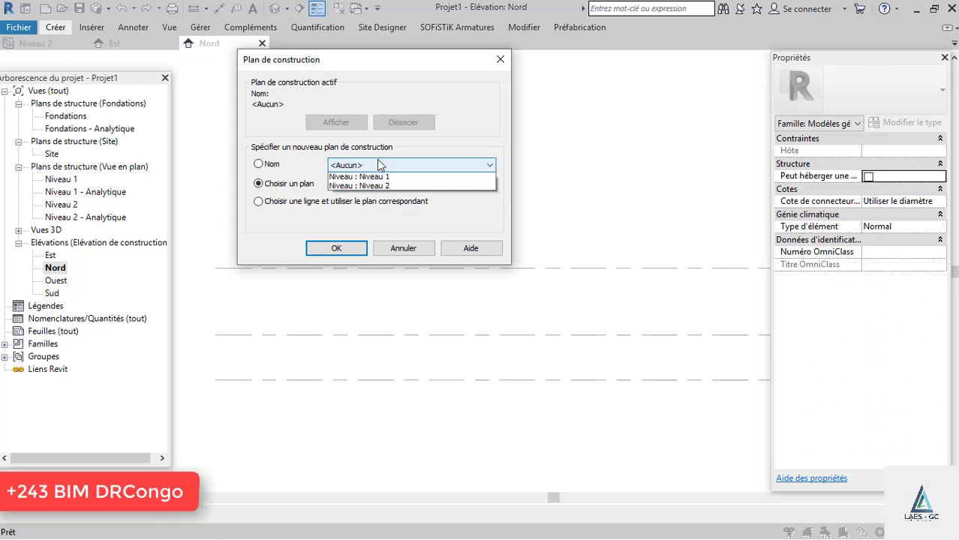
{"action": "left_click", "coordinate": [379, 165]}
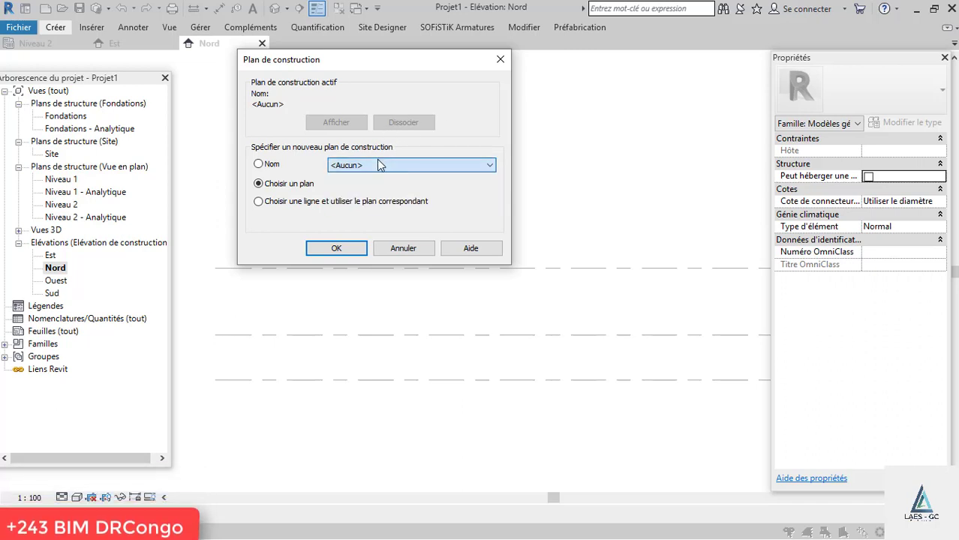
{"action": "left_click", "coordinate": [495, 61]}
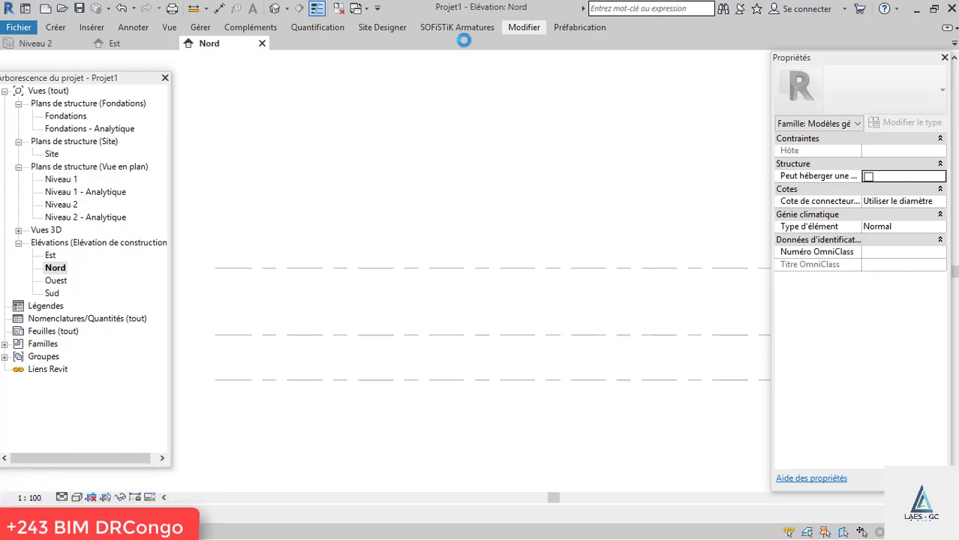
Step: Draw a vertical reference plane across the three level lines in the Nord elevation and name it X
{"action": "left_click", "coordinate": [66, 28]}
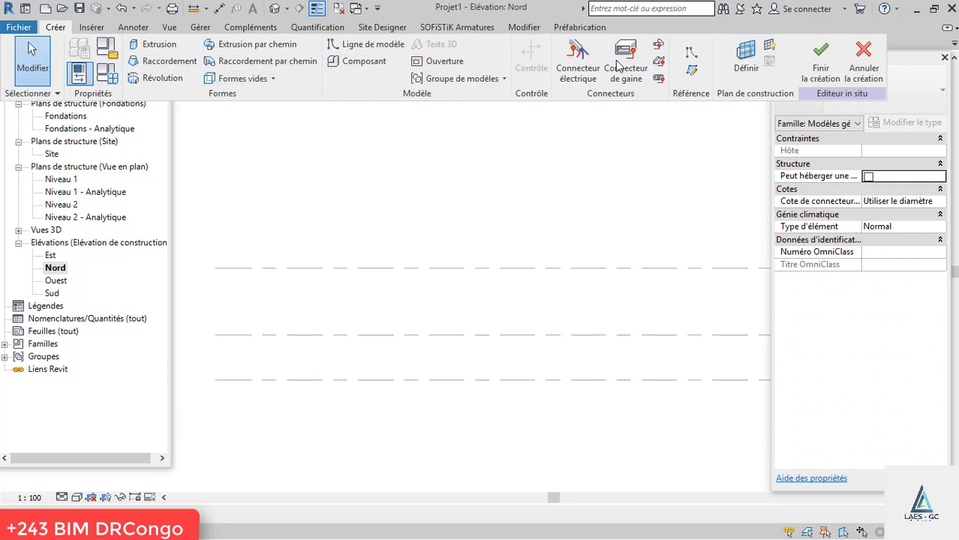
{"action": "left_click", "coordinate": [692, 72]}
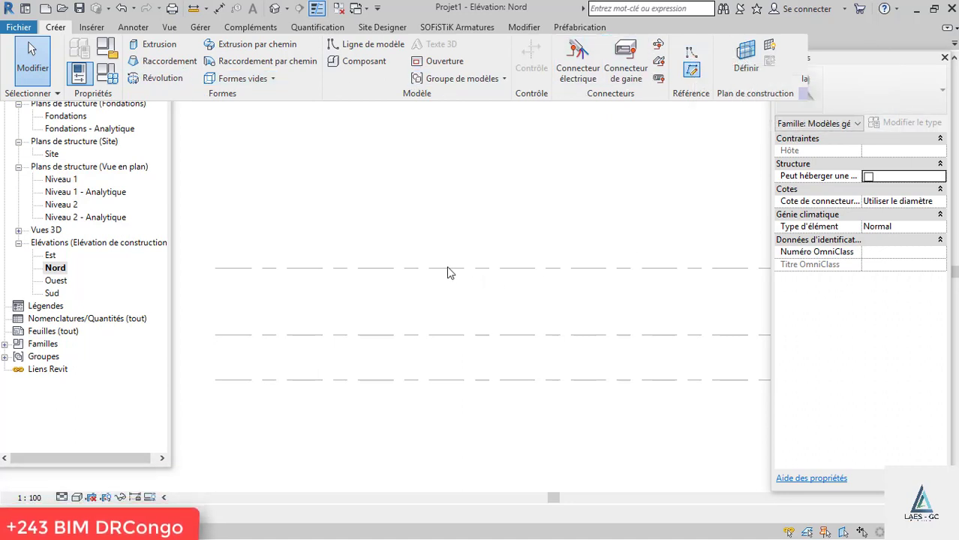
{"action": "left_click", "coordinate": [470, 431]}
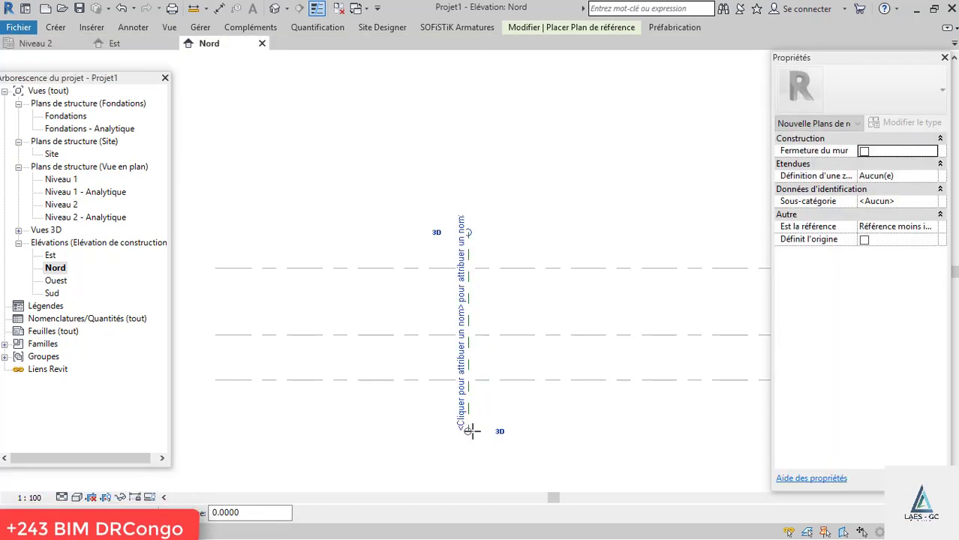
{"action": "key", "text": "Escape"}
{"action": "key", "text": "Escape"}
{"action": "left_click", "coordinate": [465, 300]}
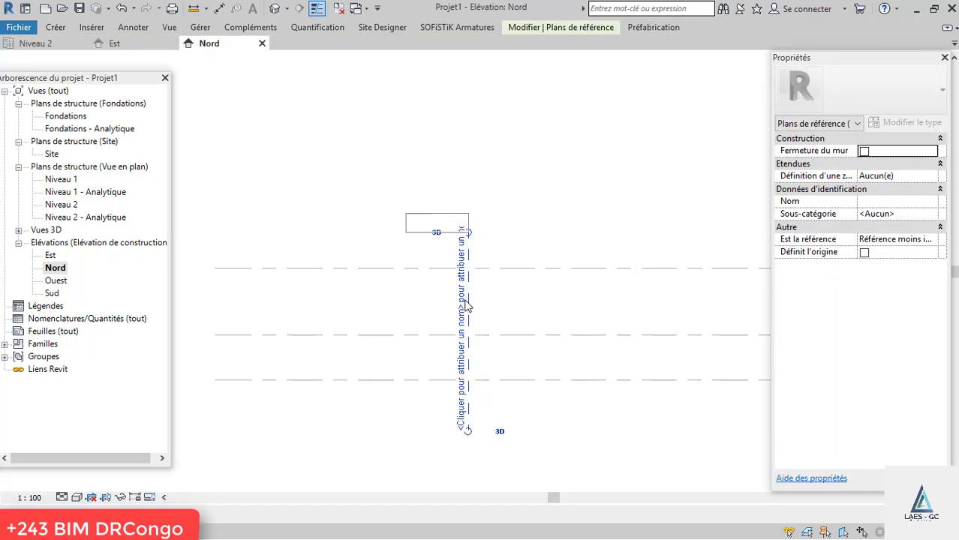
{"action": "type", "text": "X"}
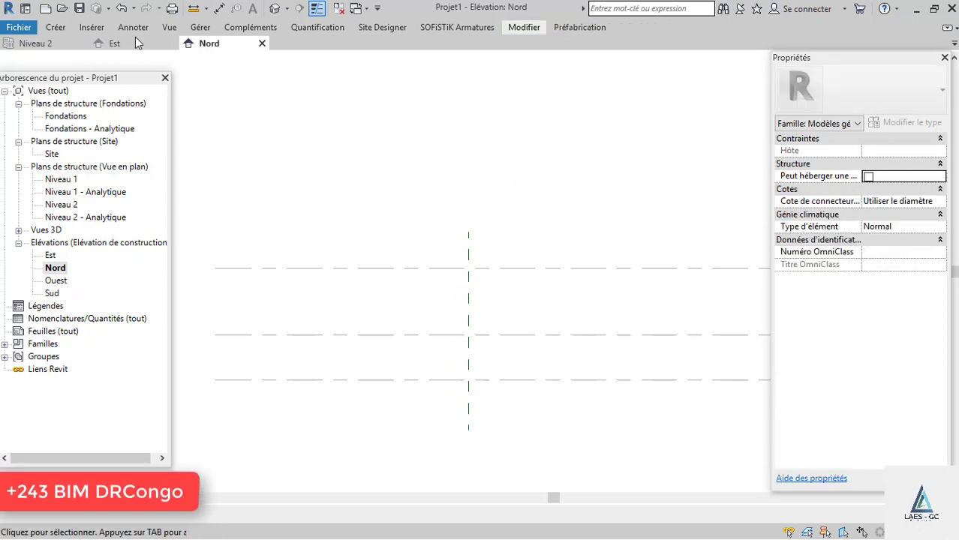
Step: Start a model line on the work plane Plan de référence : X and open the Est elevation for sketching
{"action": "left_click", "coordinate": [59, 29]}
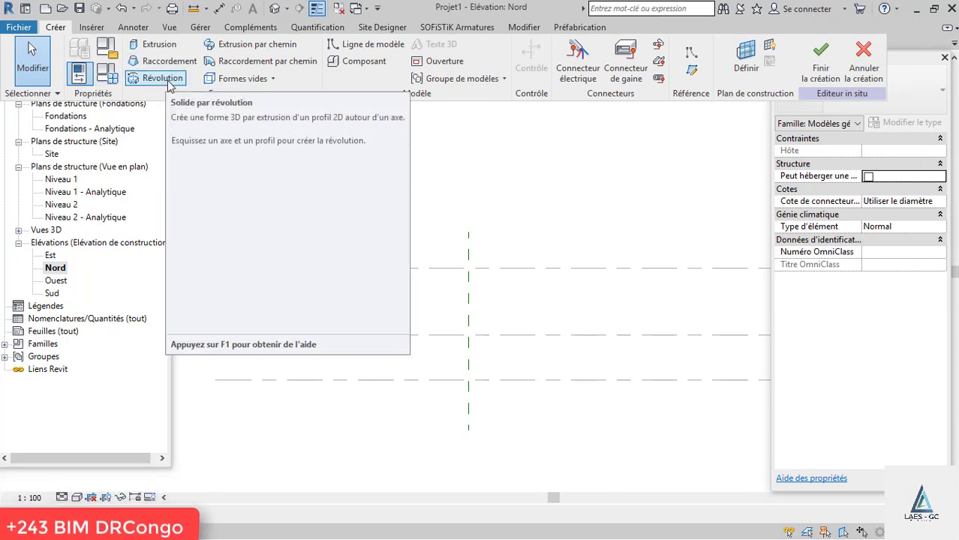
{"action": "left_click", "coordinate": [368, 44]}
{"action": "left_click", "coordinate": [382, 164]}
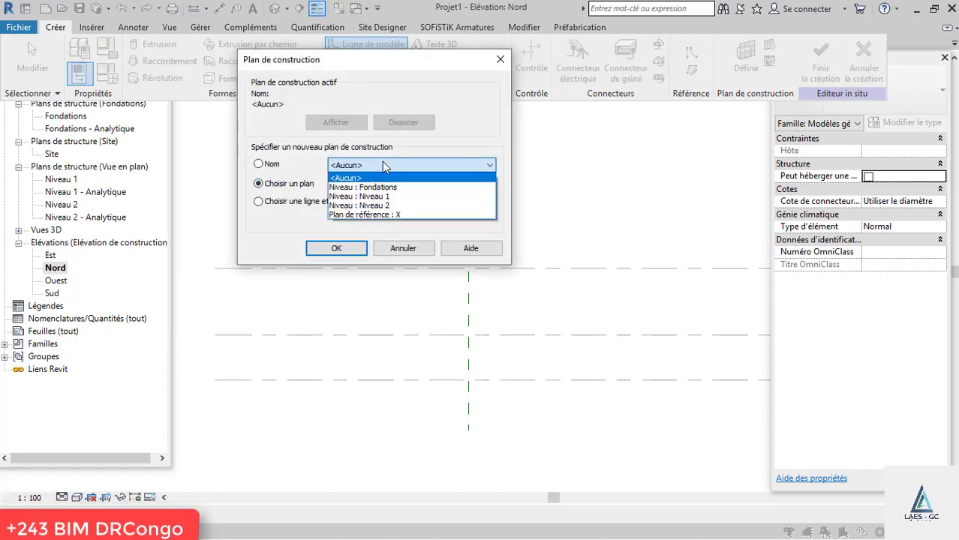
{"action": "left_click", "coordinate": [390, 214]}
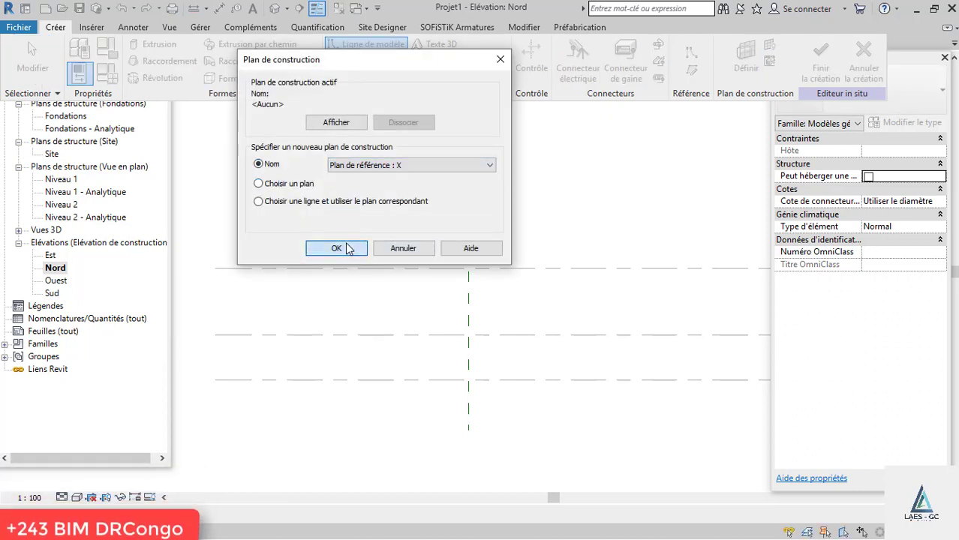
{"action": "left_click", "coordinate": [337, 249]}
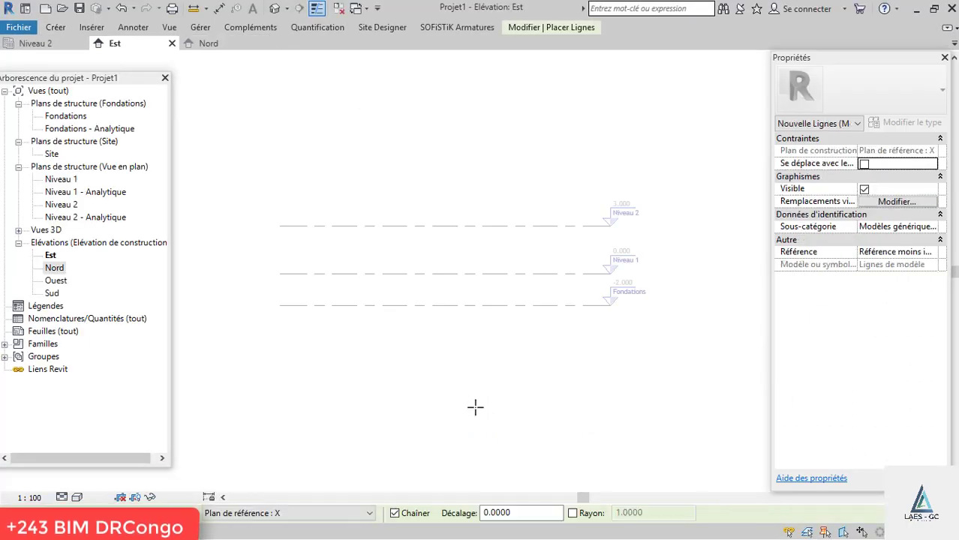
Step: Draw a vertical model line about 8.6 m long from above Niveau 2 to below Fondations
{"action": "scroll", "coordinate": [401, 241], "scroll_direction": "up", "scroll_amount": 1}
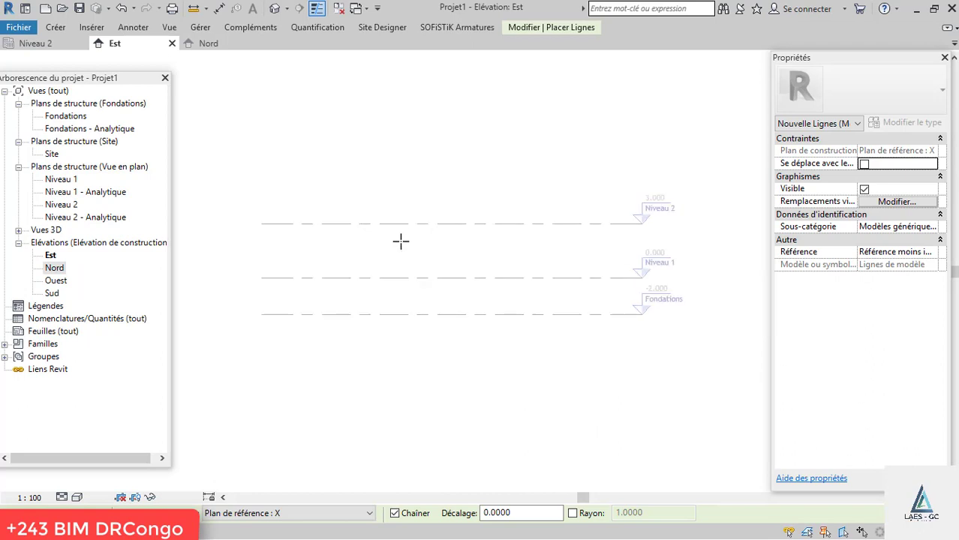
{"action": "left_click", "coordinate": [436, 196]}
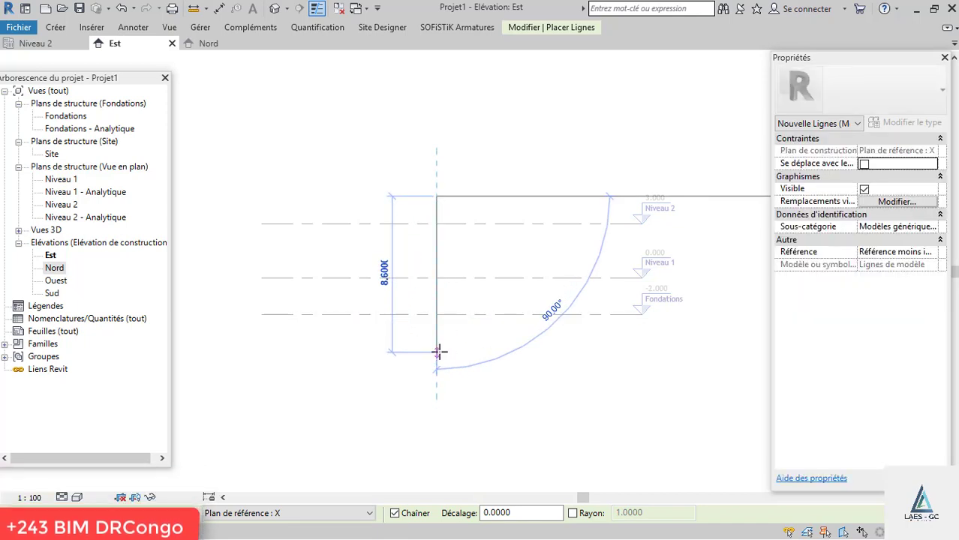
{"action": "left_click", "coordinate": [485, 351]}
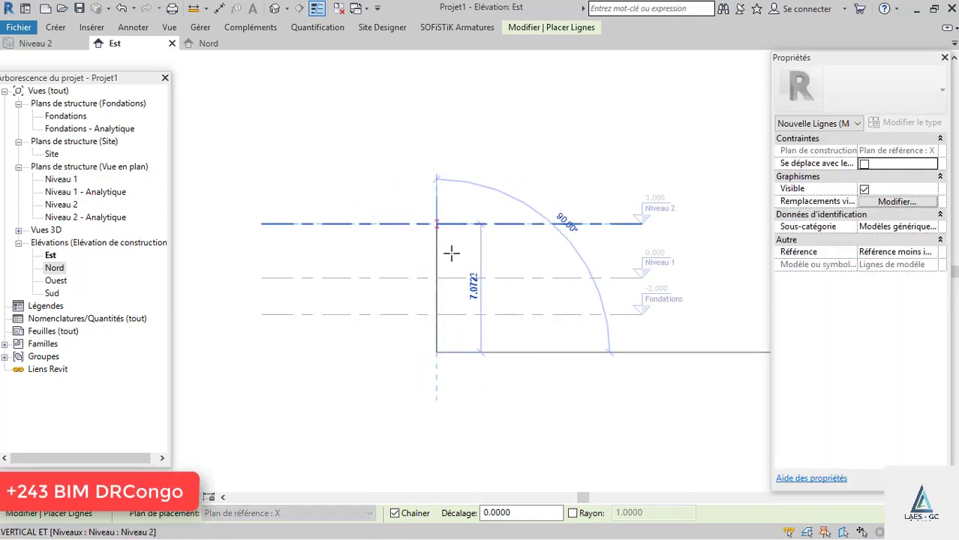
{"action": "key", "text": "Escape"}
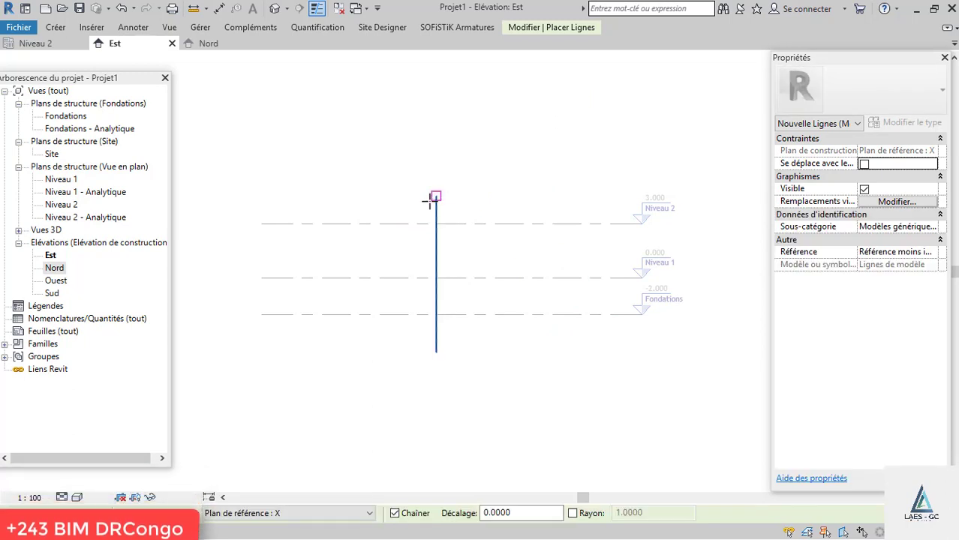
{"action": "left_click", "coordinate": [435, 195]}
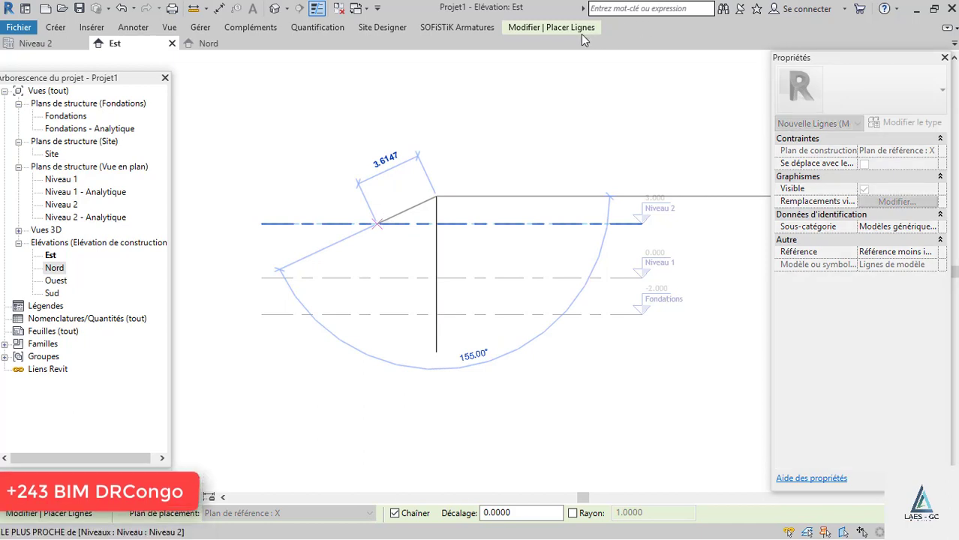
{"action": "left_click", "coordinate": [571, 30]}
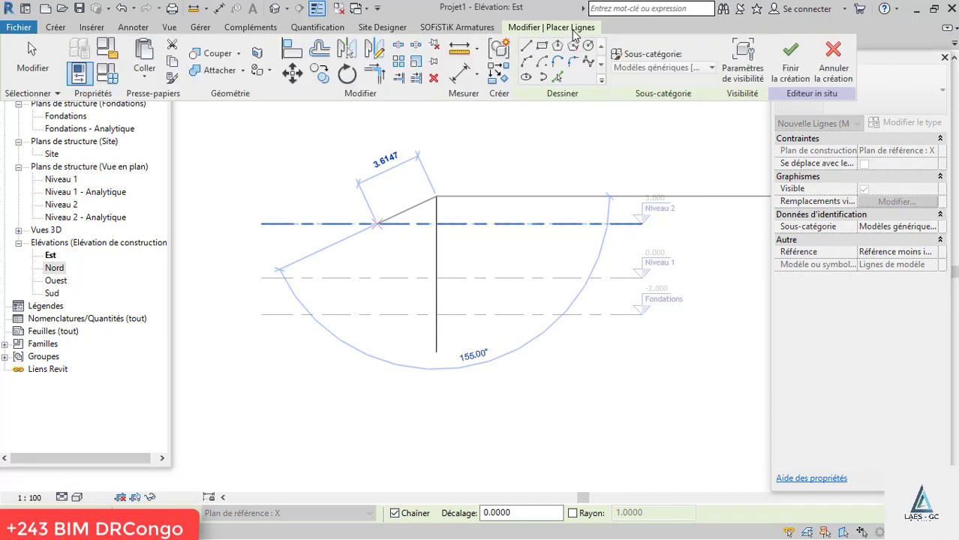
{"action": "left_click", "coordinate": [528, 63]}
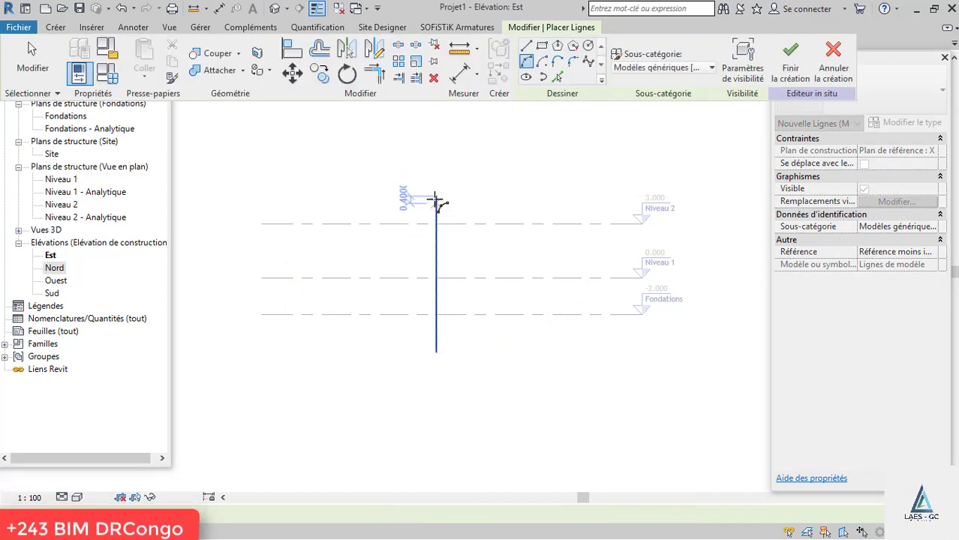
{"action": "left_click", "coordinate": [528, 48]}
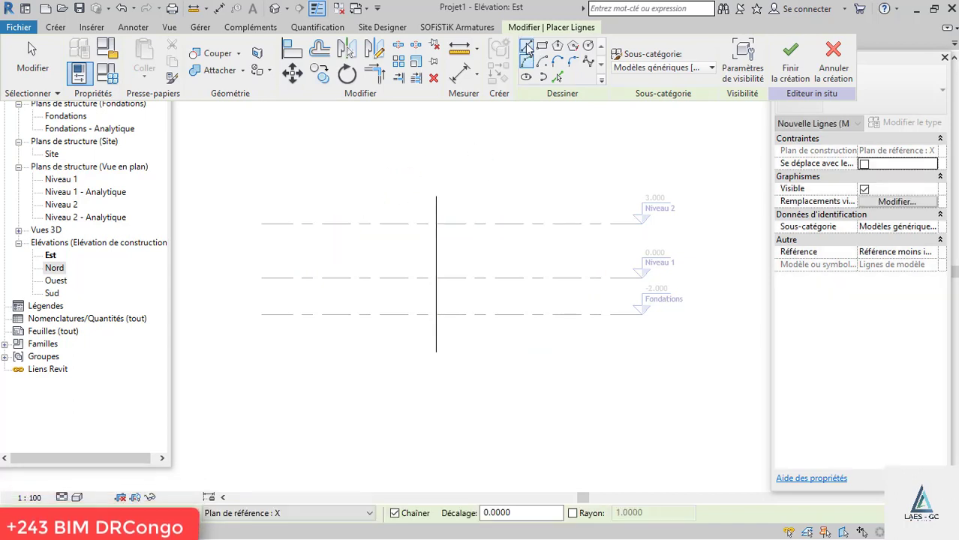
Step: Draw a second vertical model line of equal height about 5.2 m to the left of the first
{"action": "left_click", "coordinate": [342, 197]}
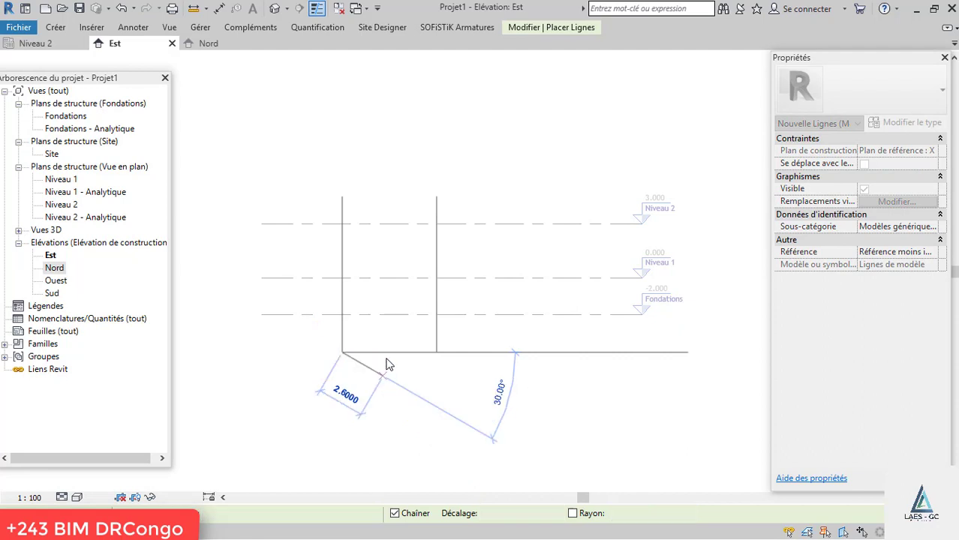
{"action": "key", "text": "Escape"}
{"action": "key", "text": "Escape"}
Step: Move the right vertical line so that the distance between the two lines is 4 m
{"action": "left_click", "coordinate": [436, 342]}
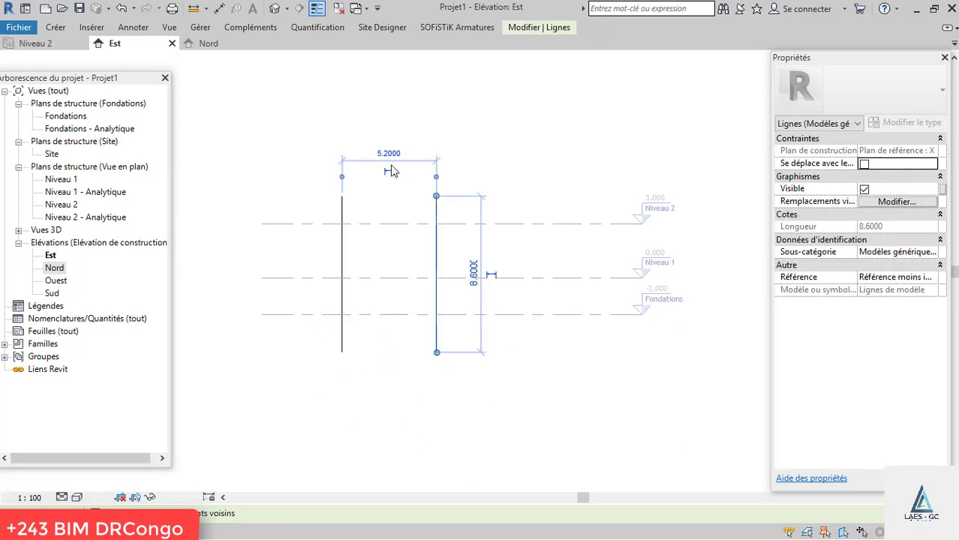
{"action": "type", "text": "1"}
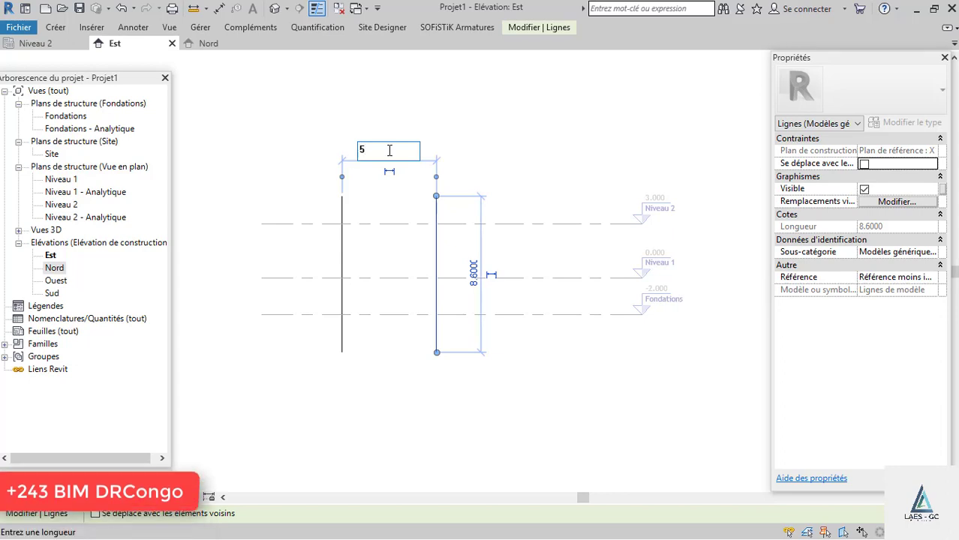
{"action": "key", "text": "BackSpace"}
{"action": "key", "text": "Return"}
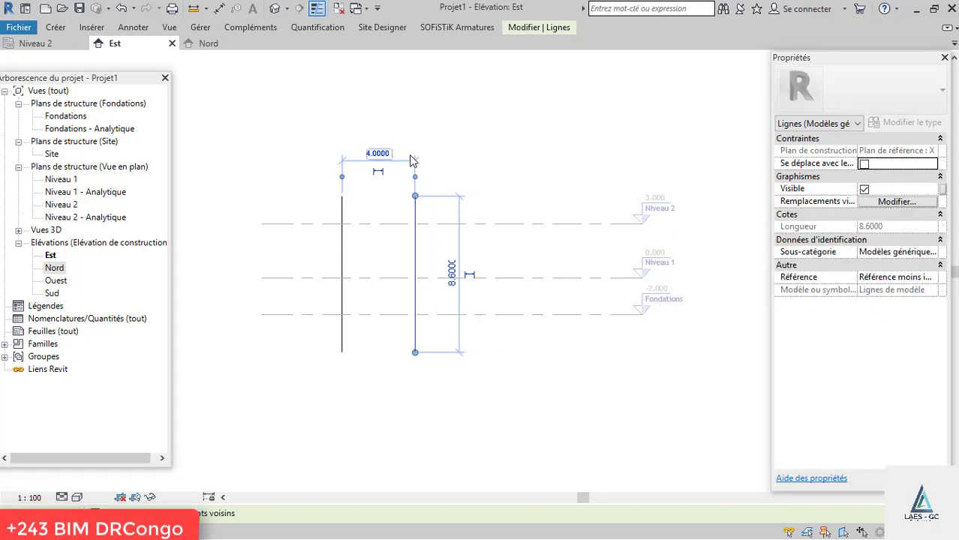
{"action": "left_click", "coordinate": [465, 174]}
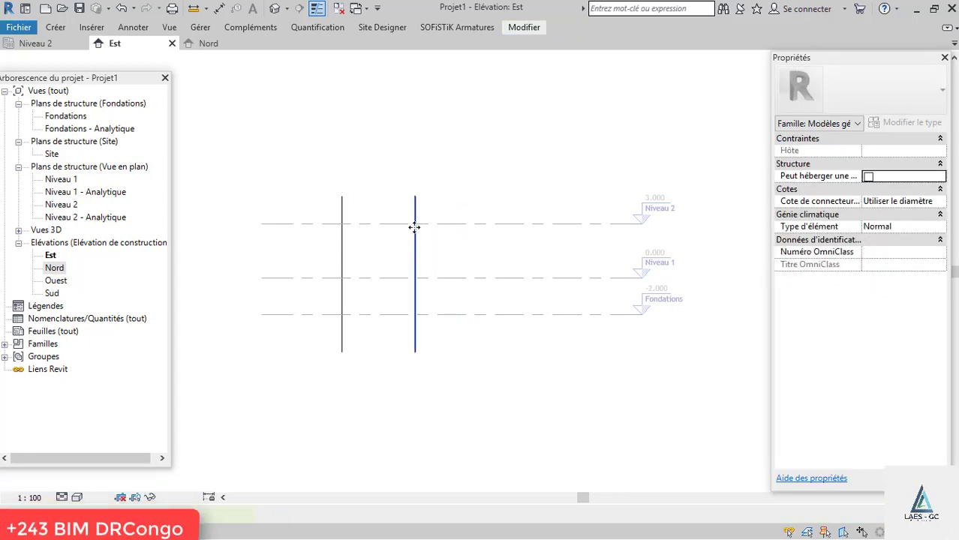
Step: Draw a model arc of about 4.6 m radius from the right vertical line's upper end to the left line at Niveau 2
{"action": "left_click", "coordinate": [345, 211]}
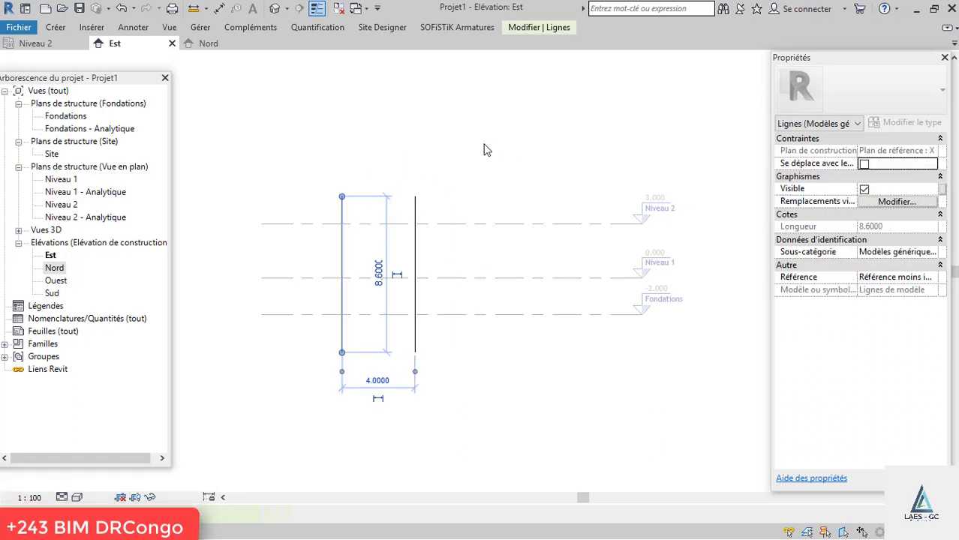
{"action": "left_click", "coordinate": [456, 258]}
{"action": "left_click", "coordinate": [523, 28]}
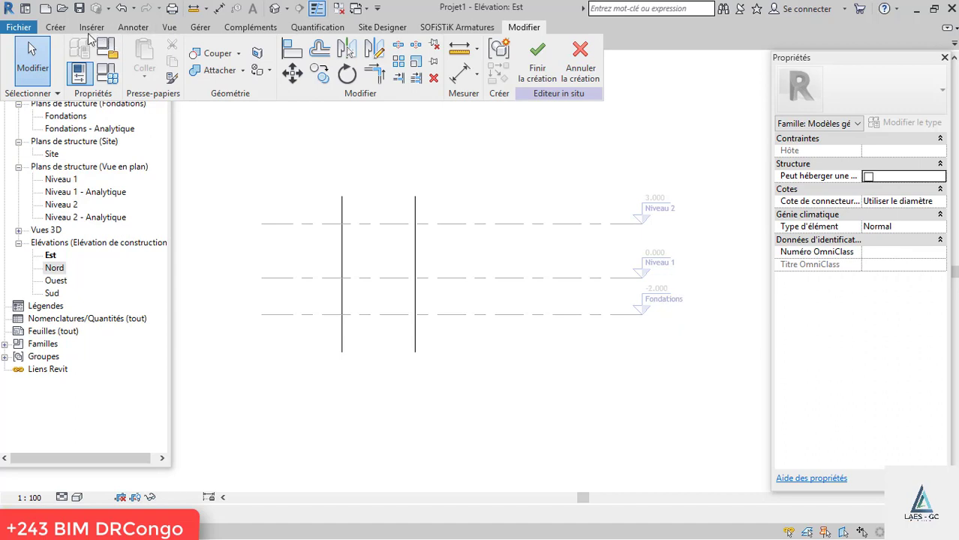
{"action": "left_click", "coordinate": [59, 28]}
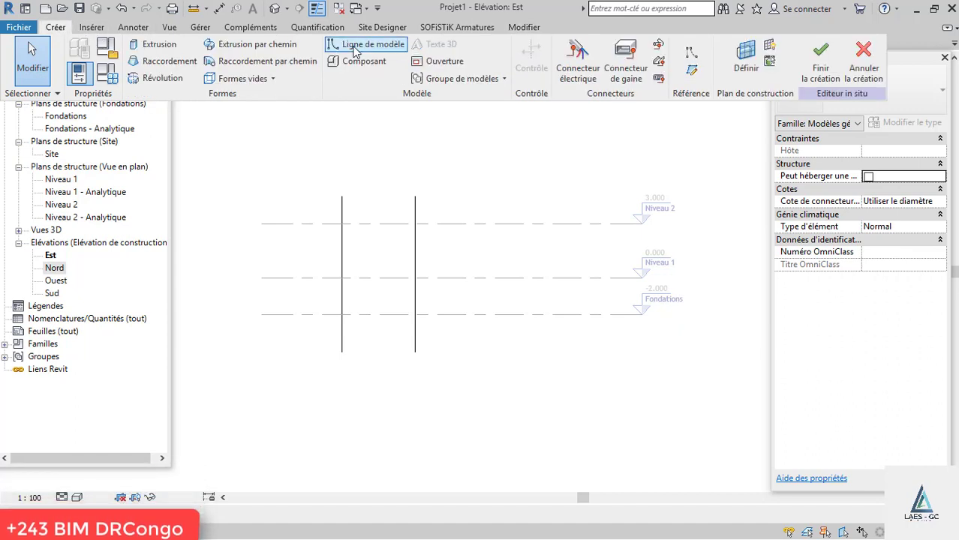
{"action": "key", "text": "l"}
{"action": "key", "text": "i"}
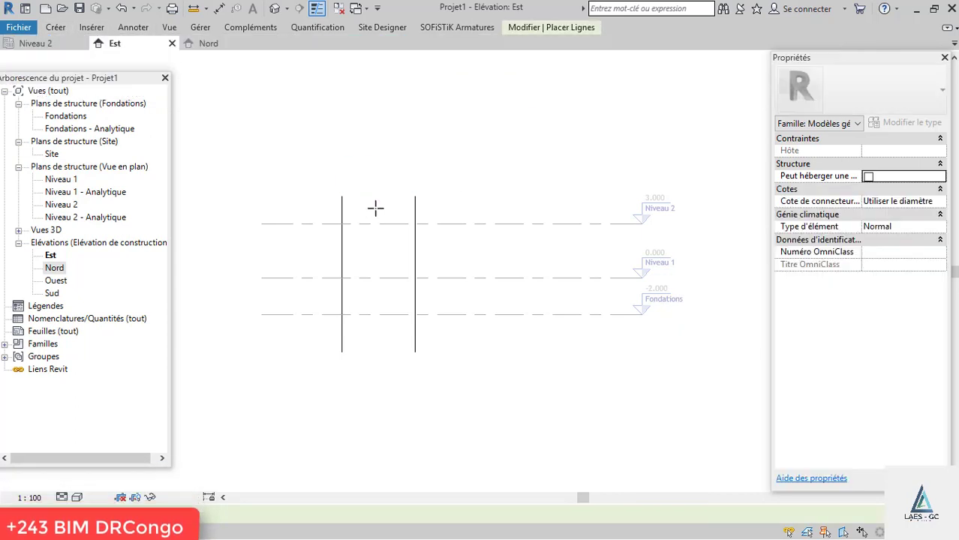
{"action": "left_click", "coordinate": [543, 27]}
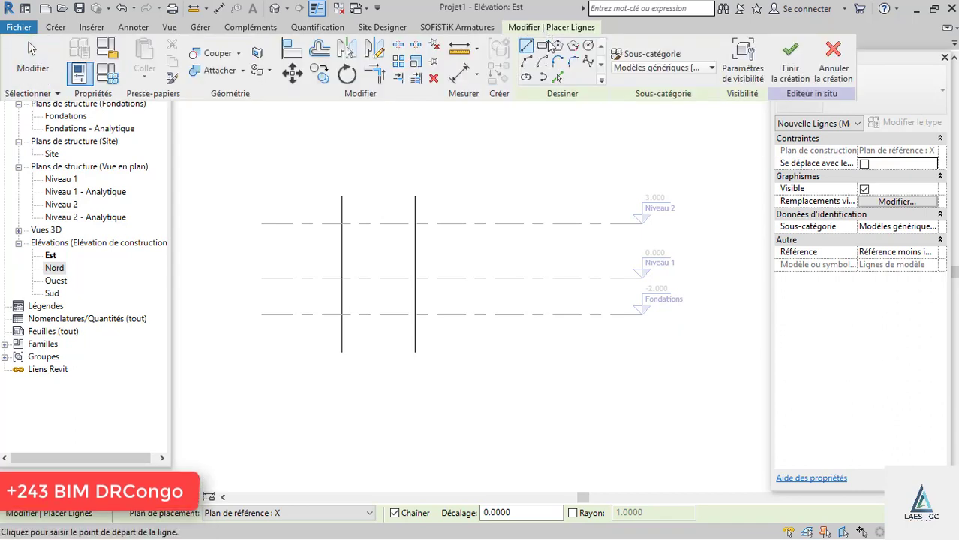
{"action": "left_click", "coordinate": [415, 197]}
{"action": "left_click", "coordinate": [343, 223]}
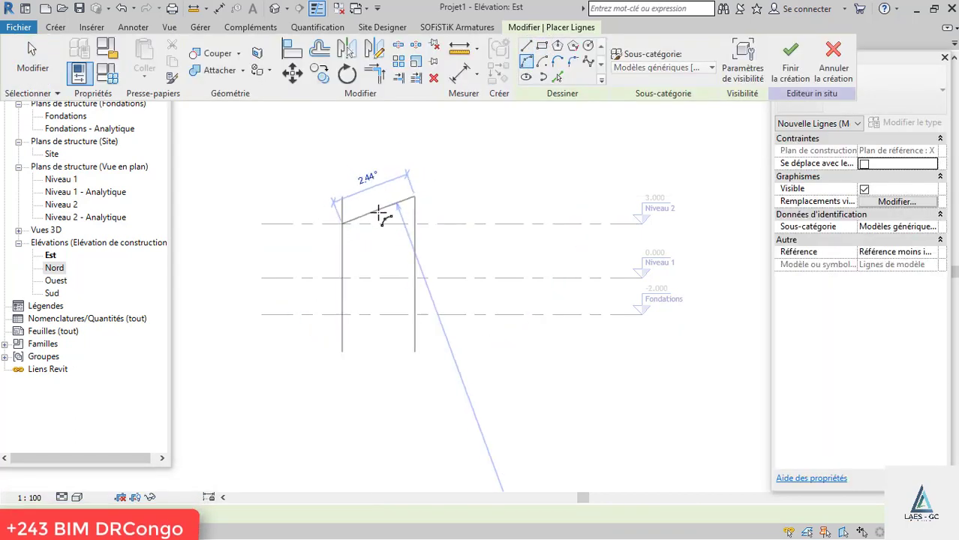
{"action": "scroll", "coordinate": [365, 208], "scroll_direction": "up", "scroll_amount": 1}
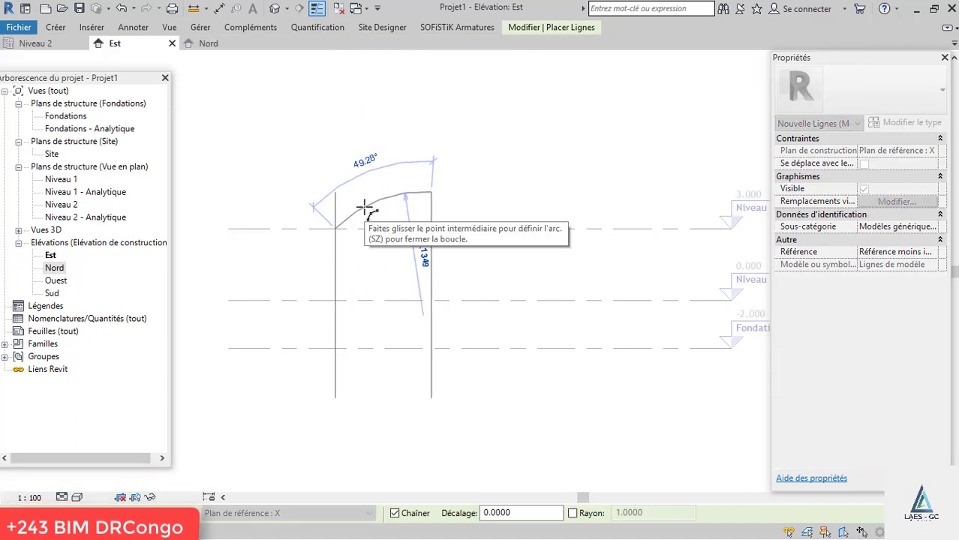
{"action": "left_click", "coordinate": [335, 253]}
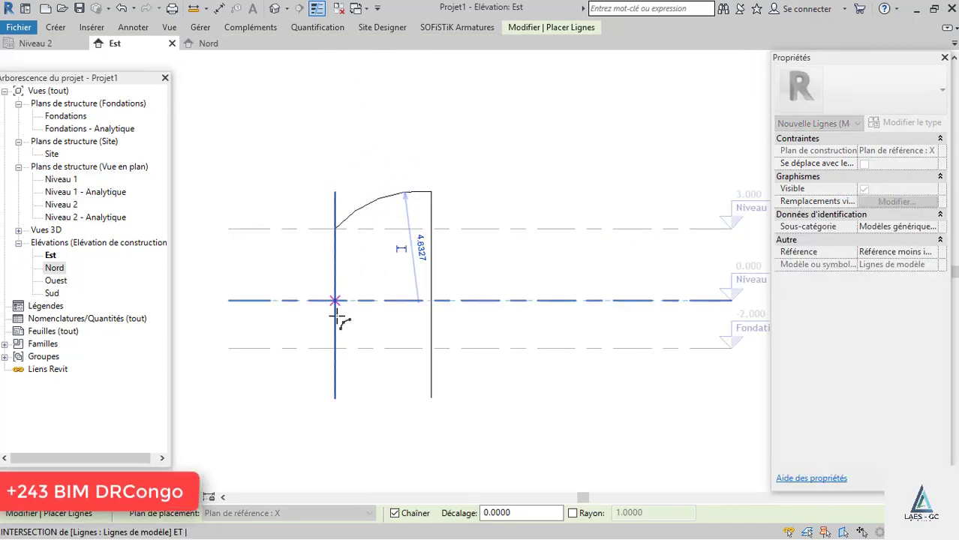
{"action": "left_click", "coordinate": [335, 228]}
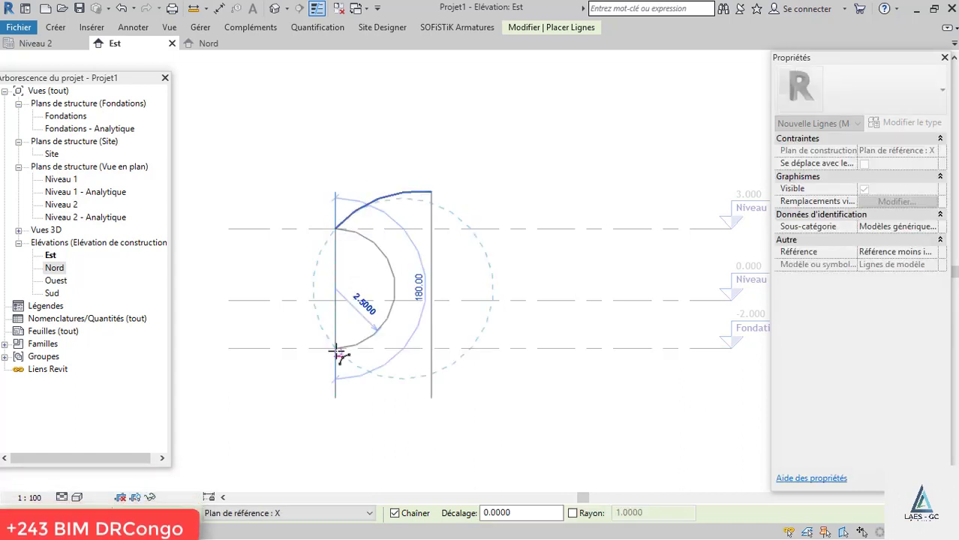
{"action": "key", "text": "Escape"}
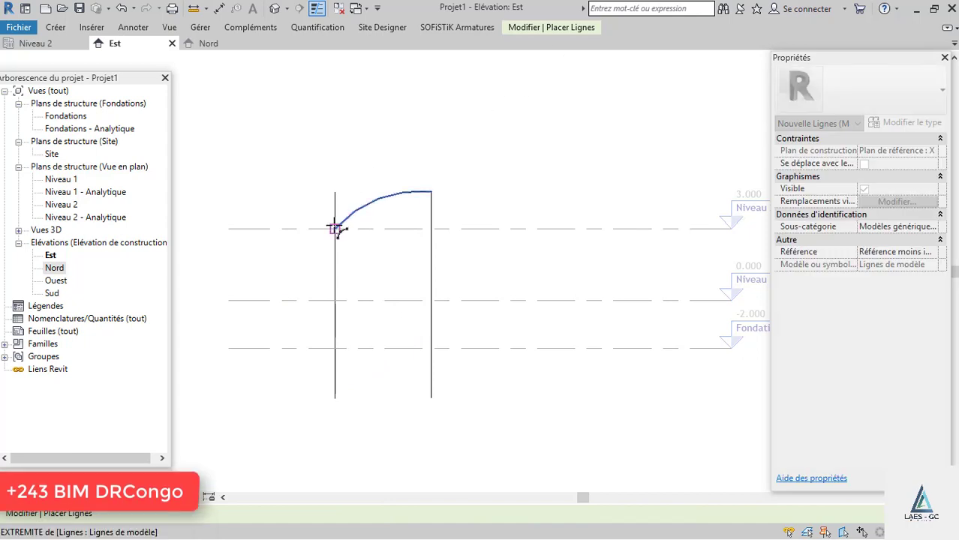
{"action": "left_click", "coordinate": [335, 228]}
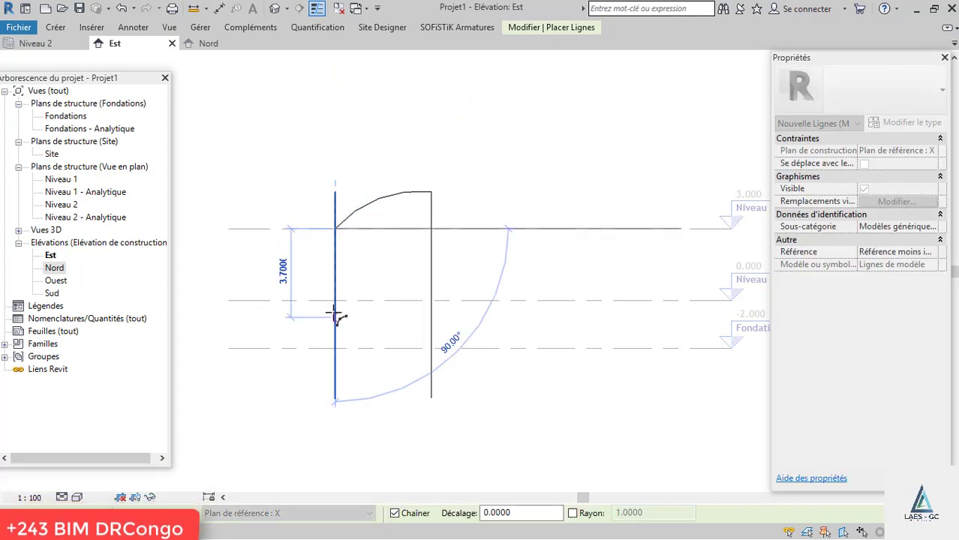
{"action": "left_click", "coordinate": [335, 300]}
{"action": "scroll", "coordinate": [335, 300], "scroll_direction": "up", "scroll_amount": 3}
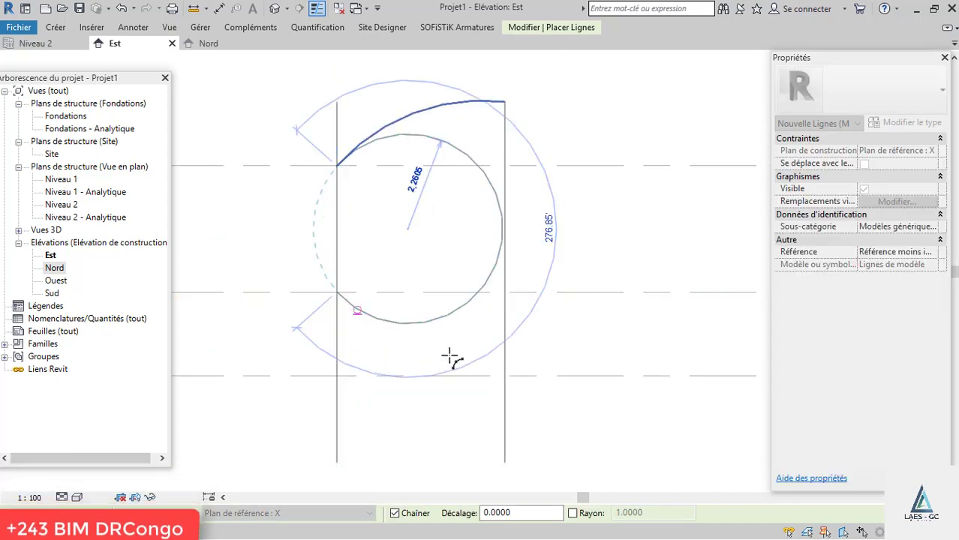
{"action": "left_click", "coordinate": [450, 330]}
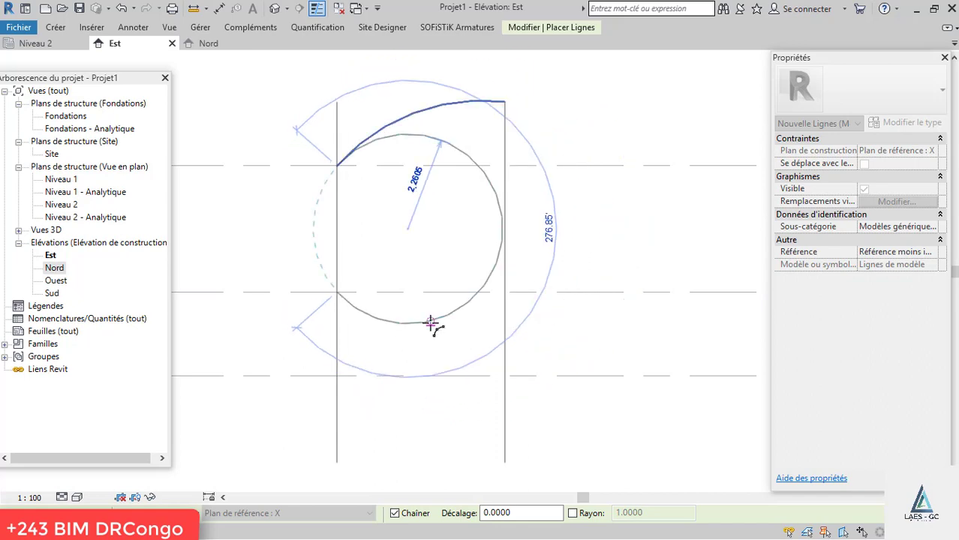
Step: Draw a 3 m straight model line over the left vertical line, from Niveau 2 down to Niveau 1
{"action": "left_click", "coordinate": [556, 29]}
{"action": "left_click", "coordinate": [526, 46]}
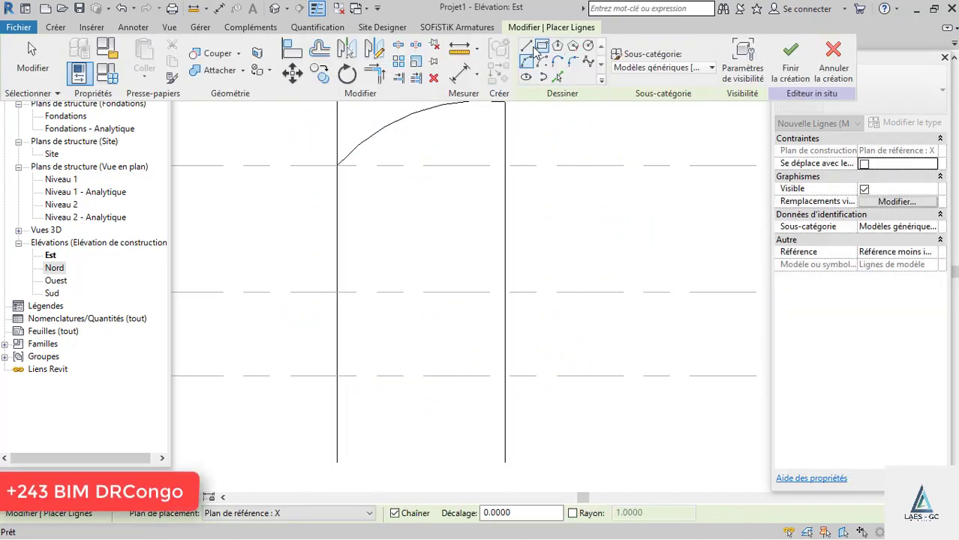
{"action": "left_click", "coordinate": [337, 166]}
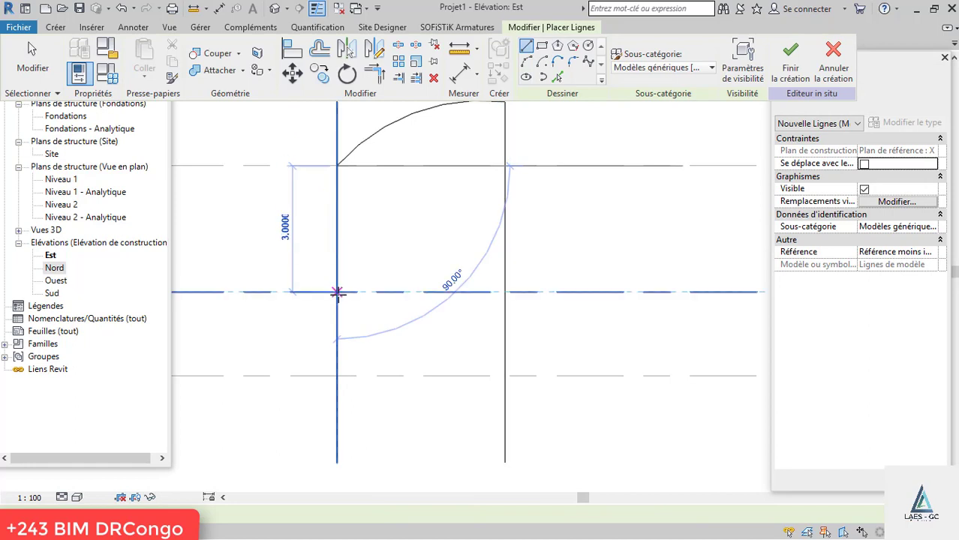
{"action": "left_click", "coordinate": [337, 292]}
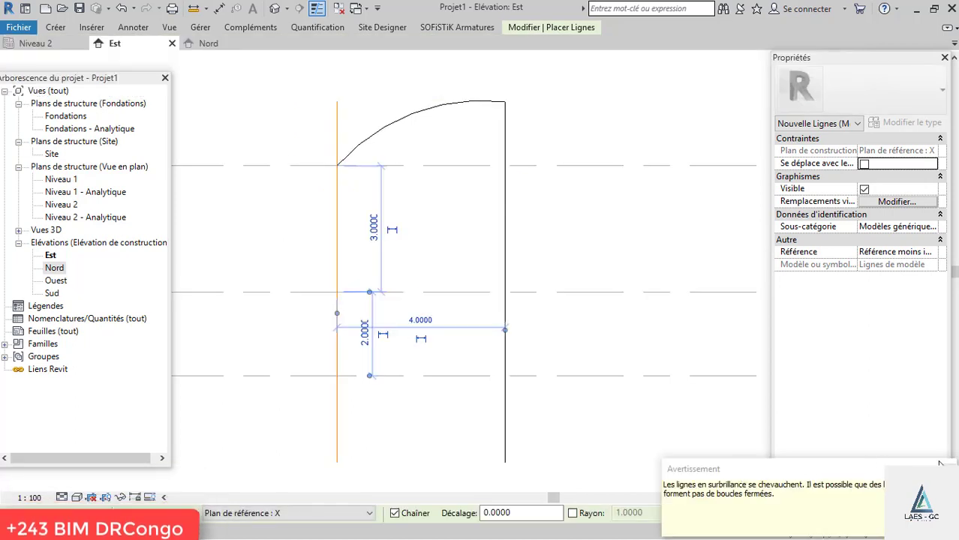
{"action": "key", "text": "Escape"}
{"action": "key", "text": "Escape"}
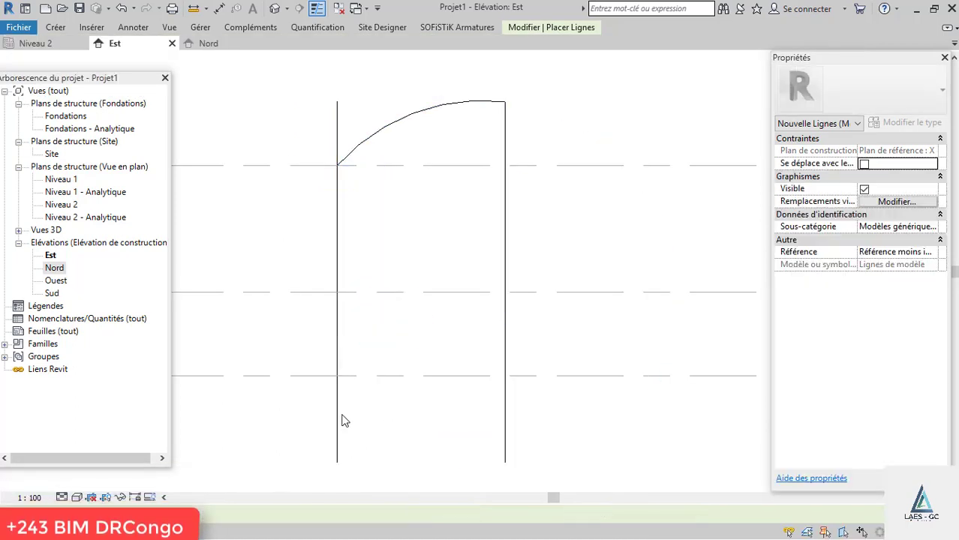
Step: Delete the long left vertical line and the short segment overlapping it between Niveau 2 and Niveau 1
{"action": "left_click", "coordinate": [341, 421]}
{"action": "key", "text": "Delete"}
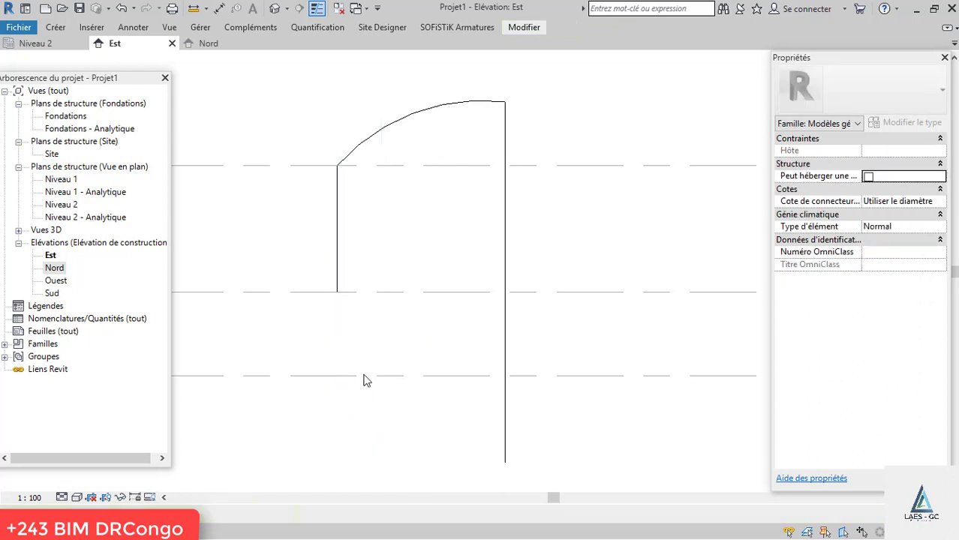
{"action": "left_click", "coordinate": [339, 279]}
{"action": "key", "text": "Delete"}
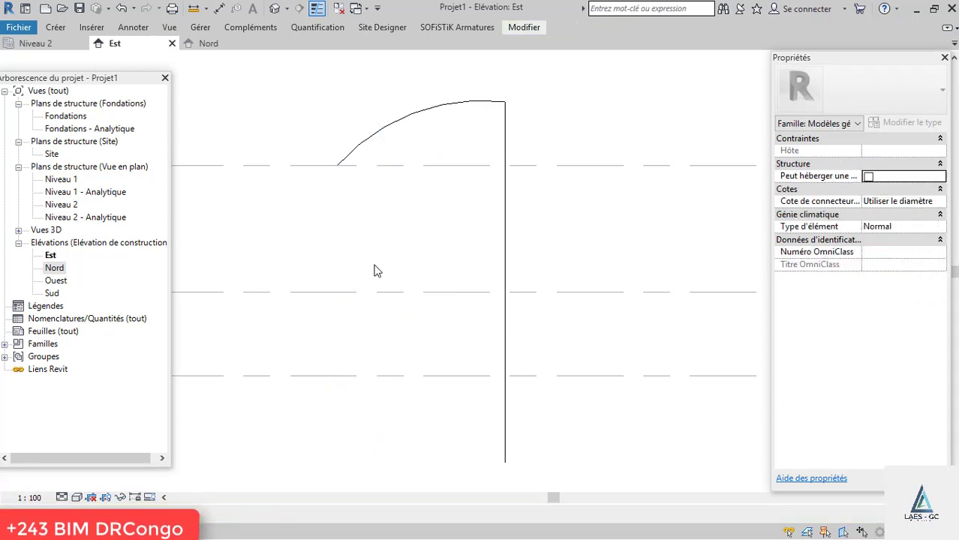
Step: Draw a 3 m vertical model line from the upper arc's left end at Niveau 2 down to Niveau 1
{"action": "left_click", "coordinate": [527, 27]}
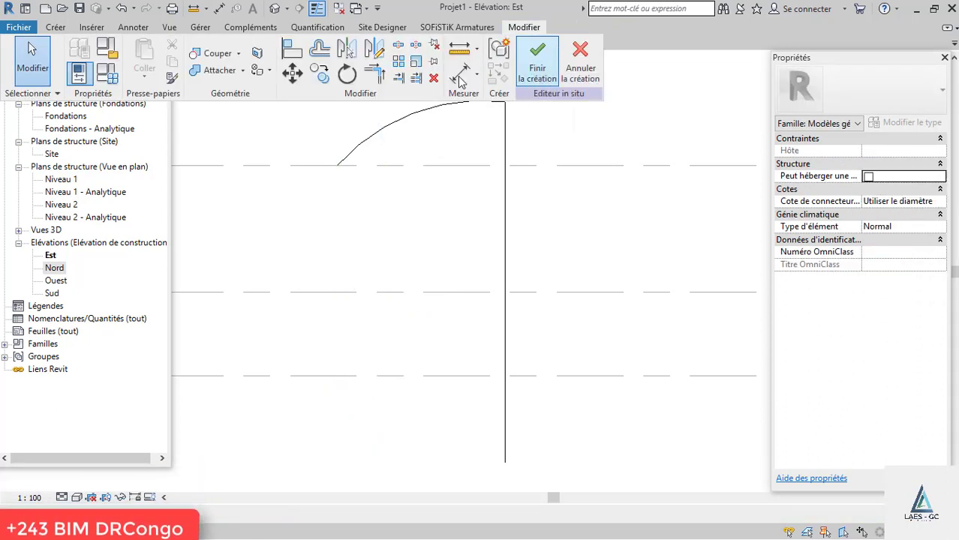
{"action": "left_click", "coordinate": [55, 28]}
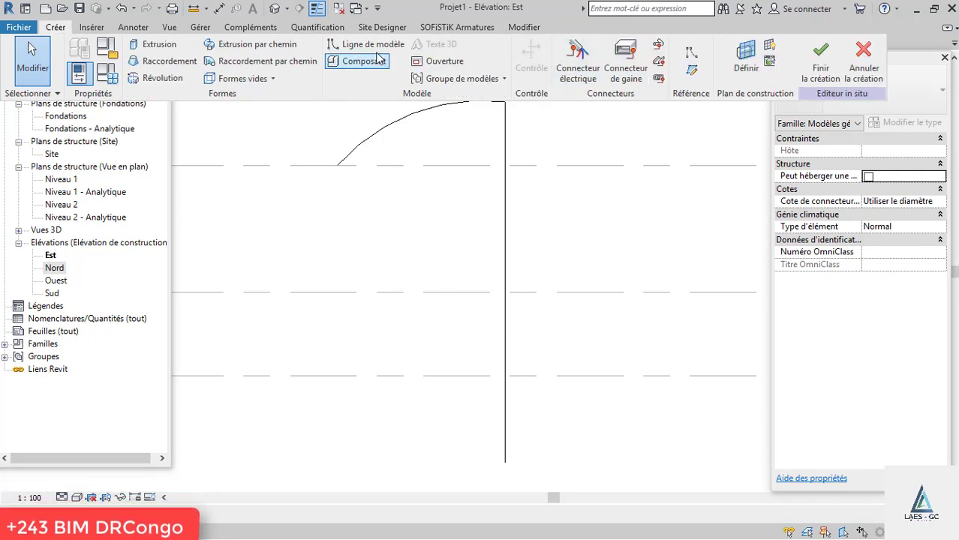
{"action": "left_click", "coordinate": [337, 165]}
{"action": "left_click", "coordinate": [336, 292]}
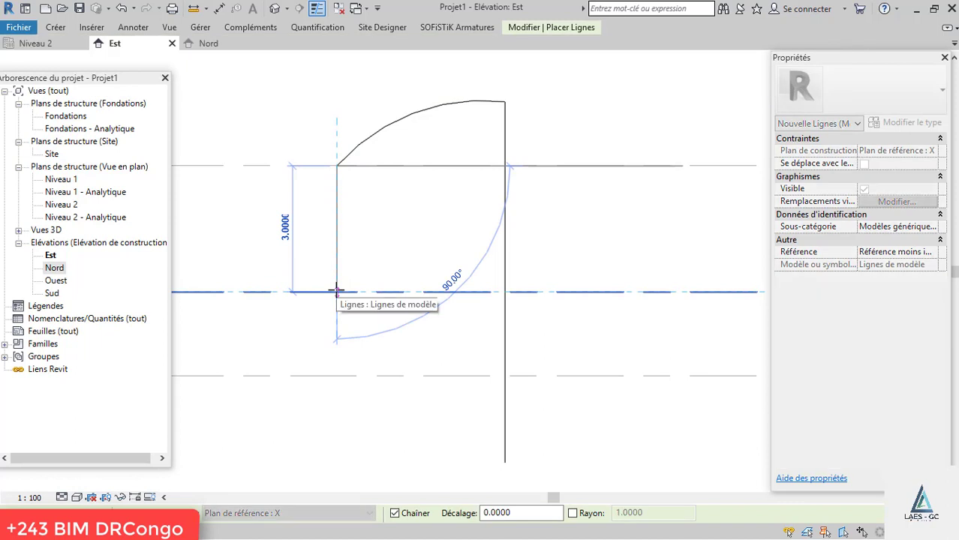
Step: Draw a lower model arc of about 6.2 m radius from the short line's end at Niveau 1 to the right line at Fondations
{"action": "left_click", "coordinate": [558, 29]}
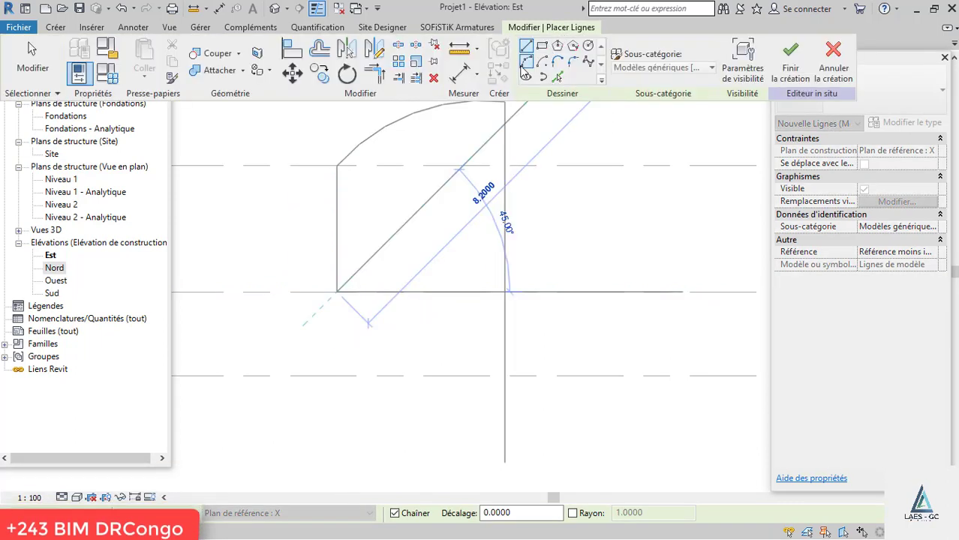
{"action": "left_click", "coordinate": [505, 375]}
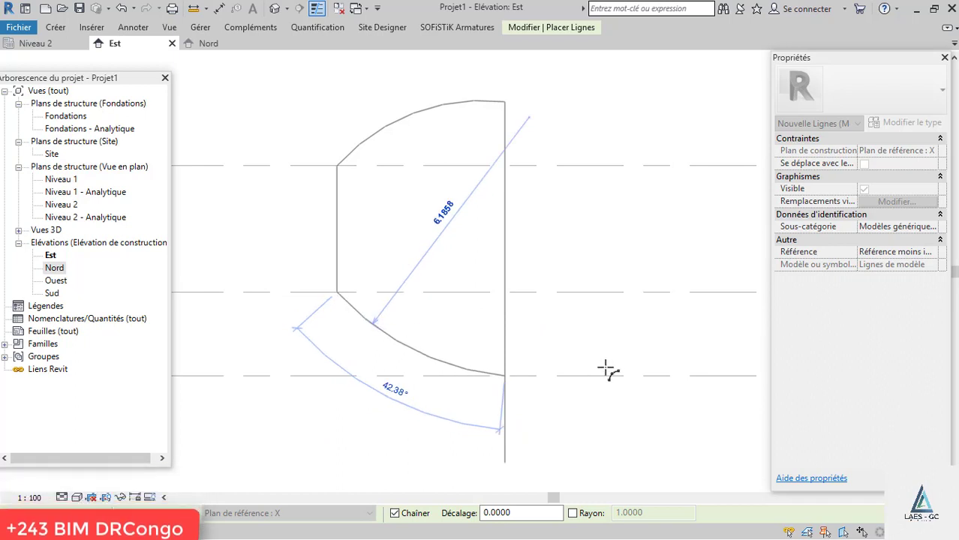
{"action": "key", "text": "Escape"}
{"action": "key", "text": "Escape"}
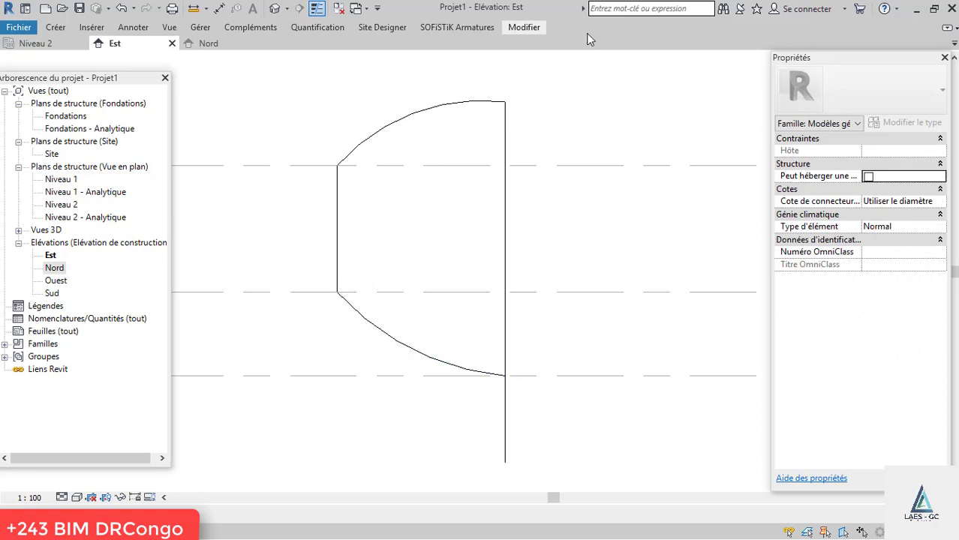
Step: Start a Révolution and trace the upper model arc as a contour line, from the right line's upper end to Niveau 2
{"action": "left_click", "coordinate": [529, 29]}
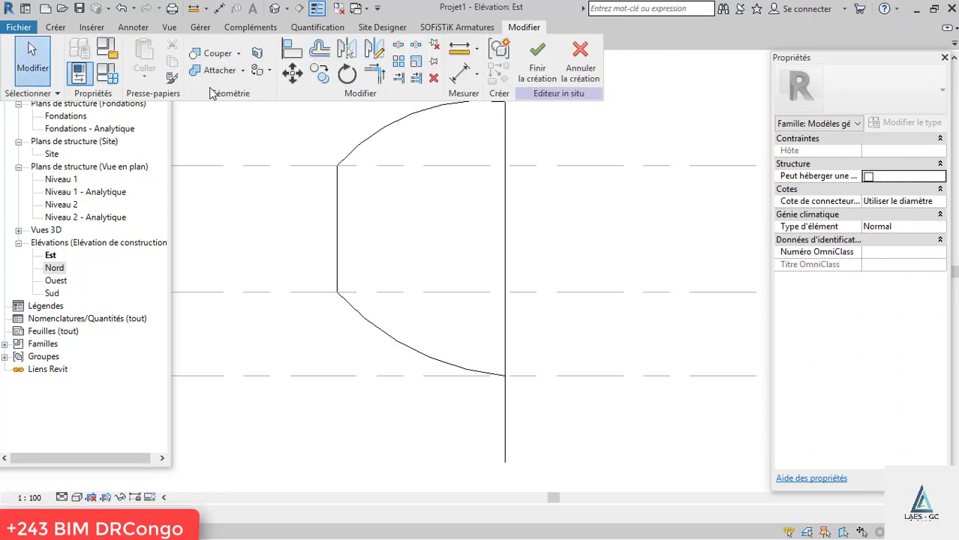
{"action": "left_click", "coordinate": [56, 27]}
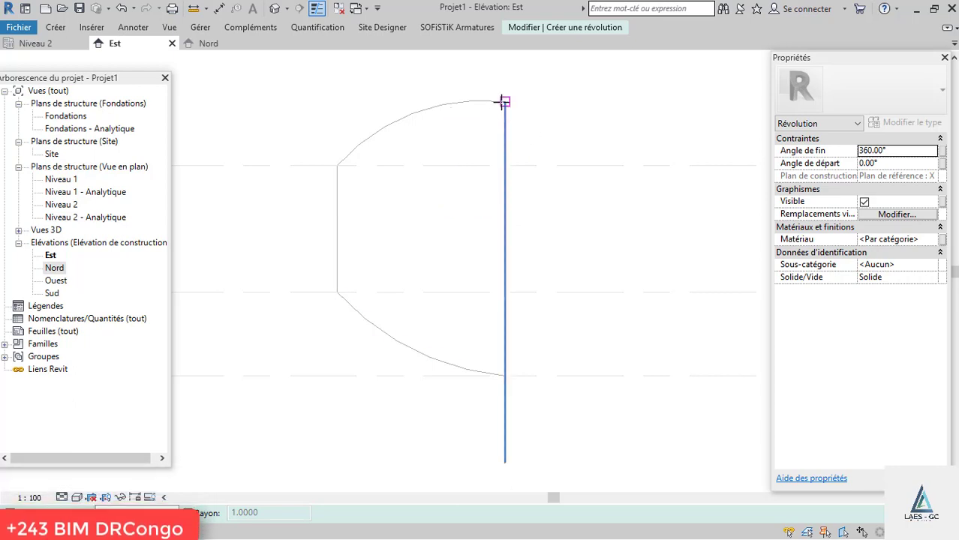
{"action": "left_click", "coordinate": [504, 102]}
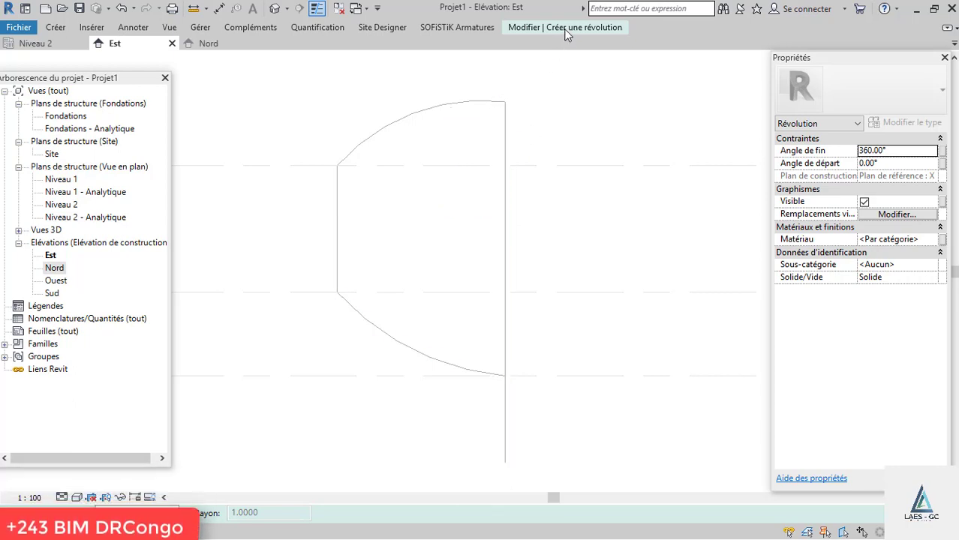
{"action": "left_click", "coordinate": [565, 28]}
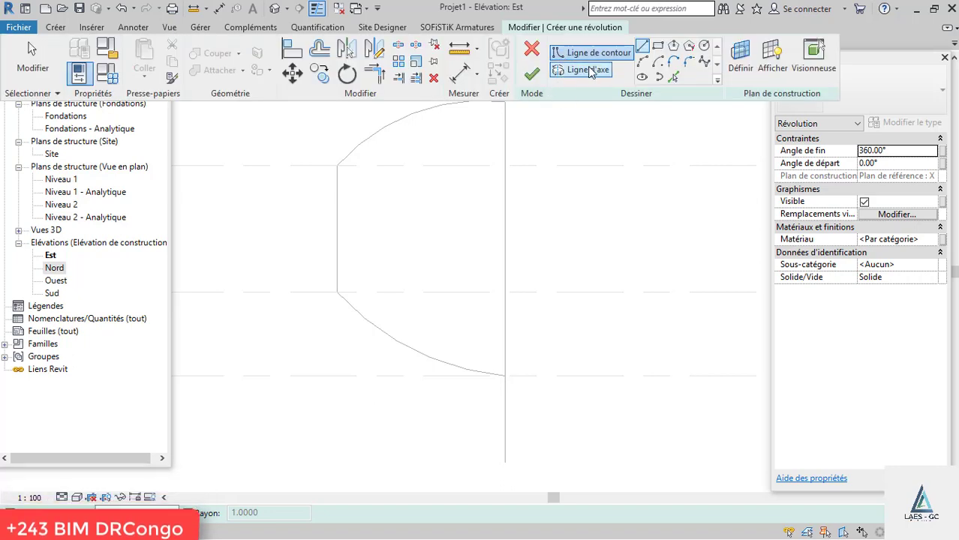
{"action": "scroll", "coordinate": [437, 384], "scroll_direction": "down", "scroll_amount": 2}
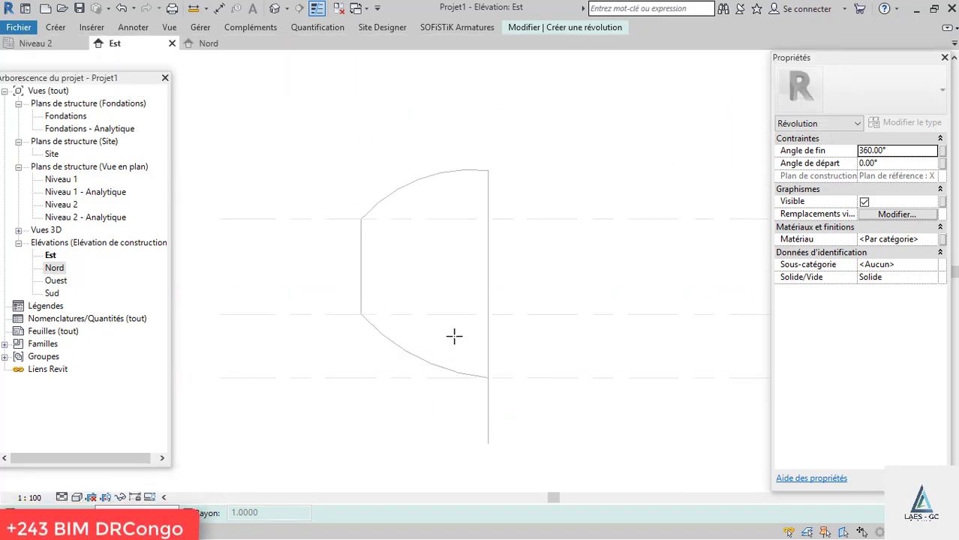
{"action": "left_click", "coordinate": [568, 28]}
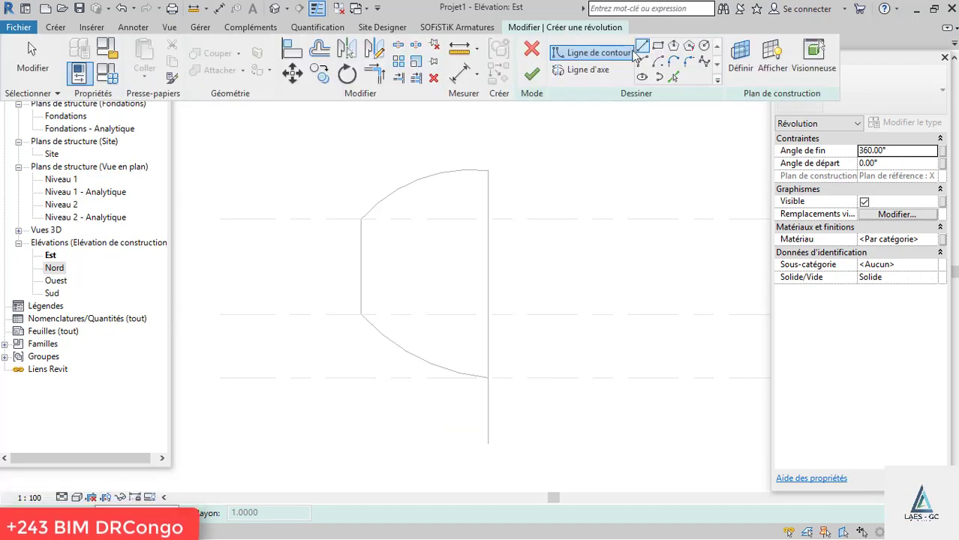
{"action": "left_click", "coordinate": [488, 171]}
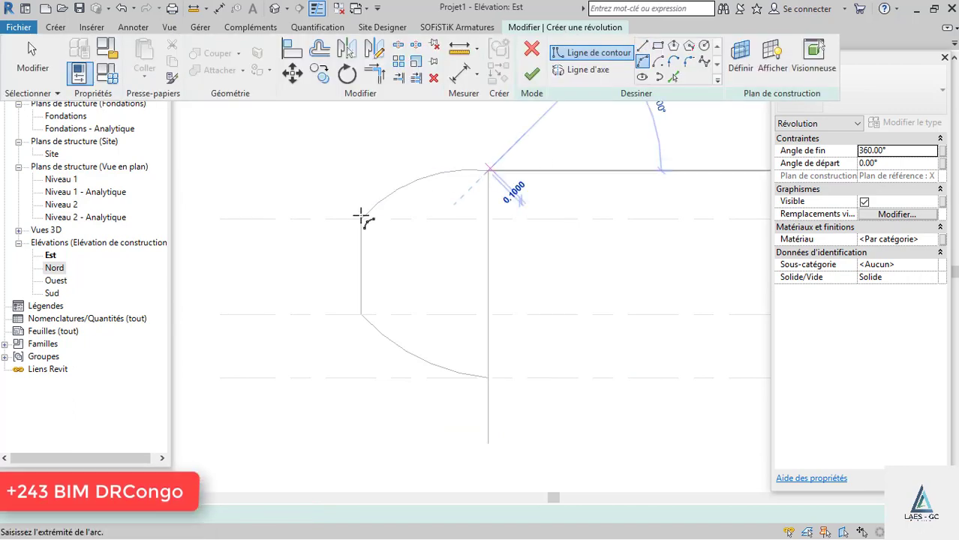
{"action": "left_click", "coordinate": [361, 219]}
{"action": "left_click", "coordinate": [421, 175]}
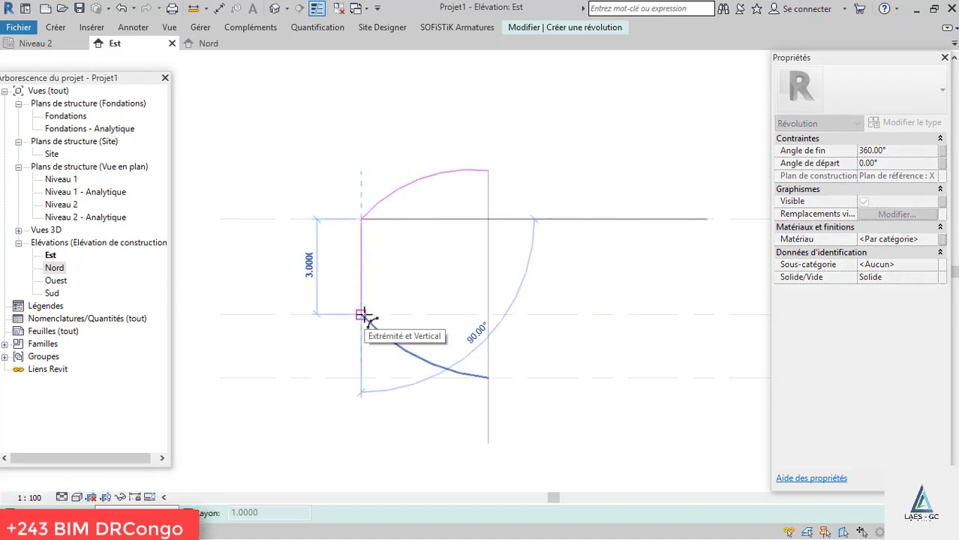
Step: Trace the left side of the revolution profile with a 3 m straight contour line from Niveau 2 to Niveau 1
{"action": "left_click", "coordinate": [581, 28]}
{"action": "left_click", "coordinate": [643, 47]}
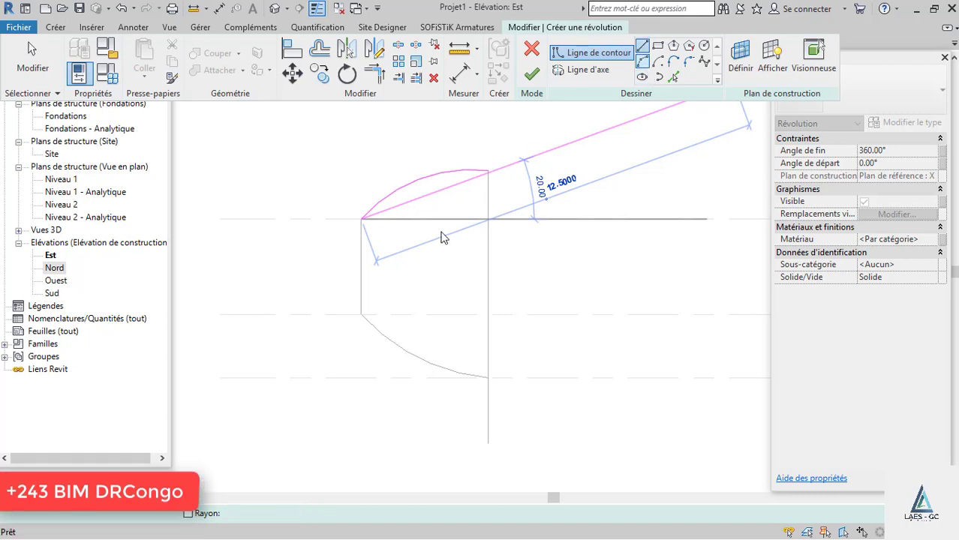
{"action": "left_click", "coordinate": [361, 315]}
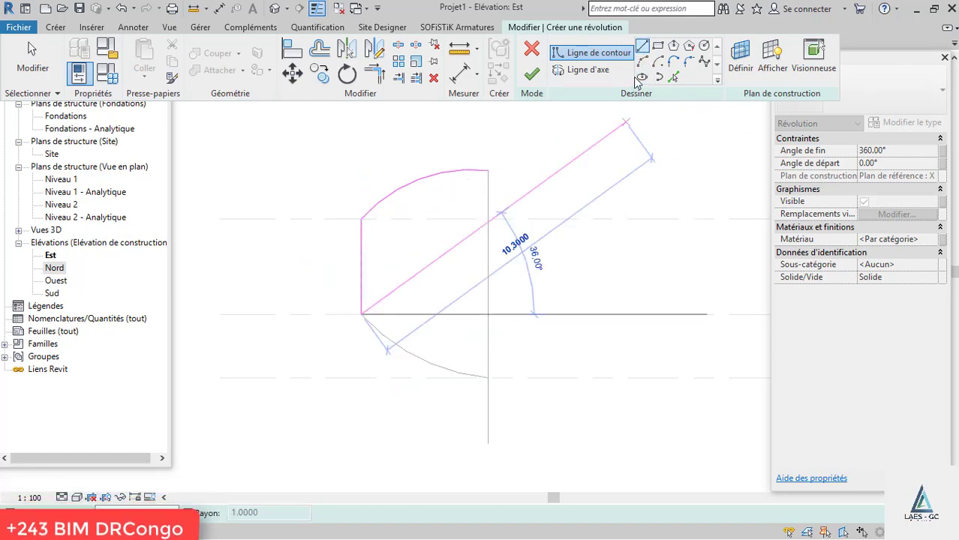
Step: Trace the lower model arc of about 6.19 m radius as a contour line from Niveau 1 to Fondations
{"action": "left_click", "coordinate": [642, 62]}
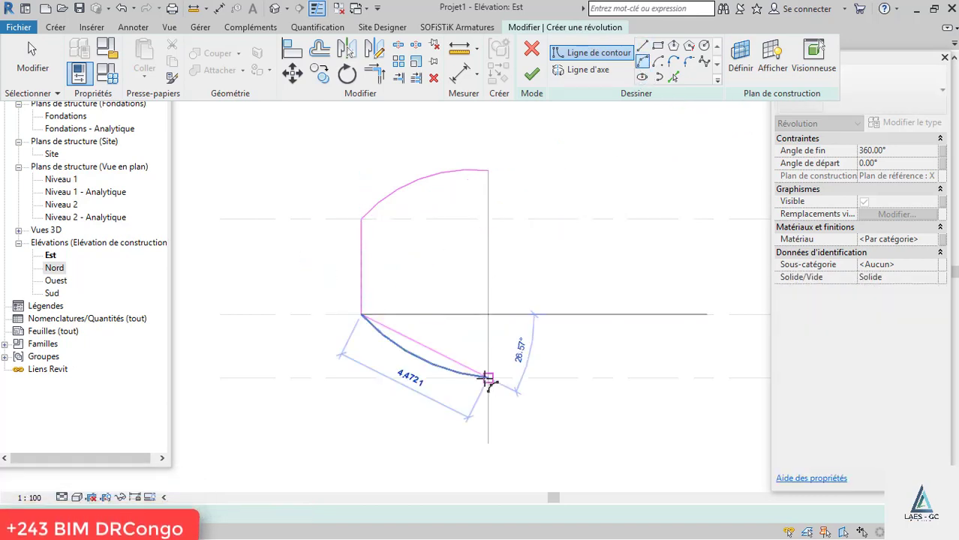
{"action": "left_click", "coordinate": [405, 354]}
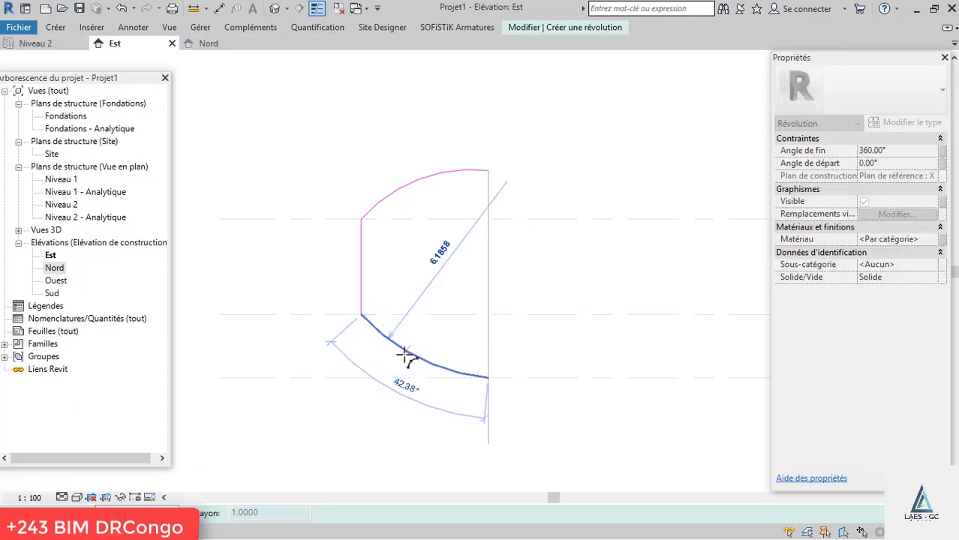
{"action": "key", "text": "Escape"}
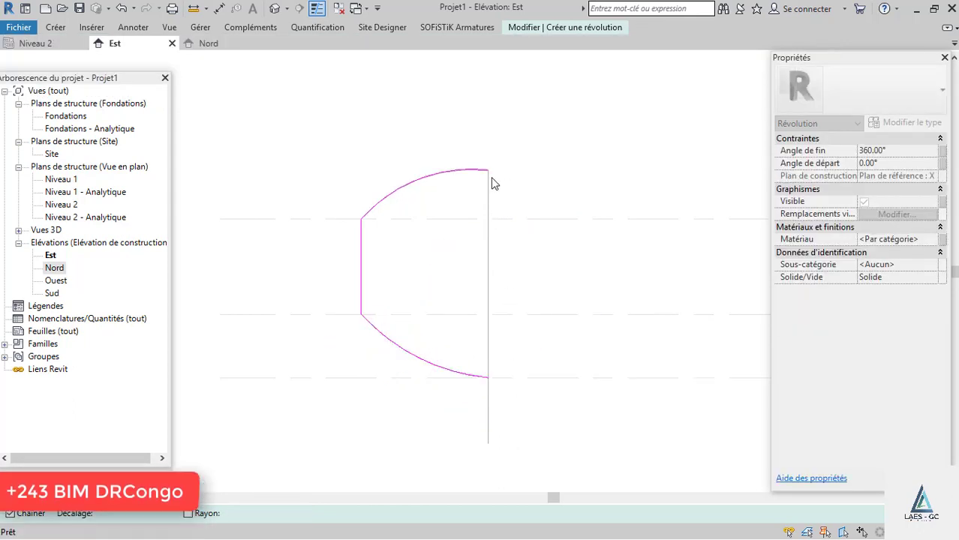
{"action": "key", "text": "Escape"}
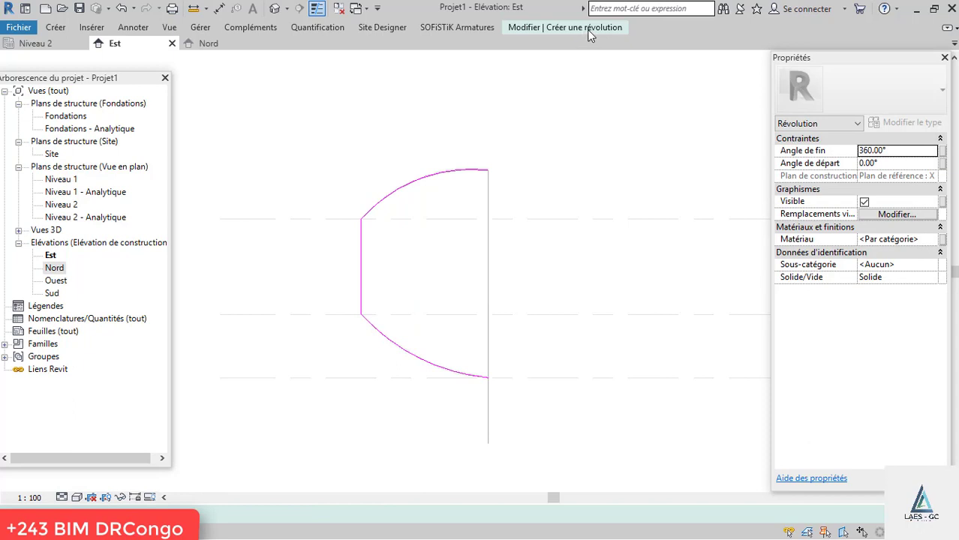
Step: Draw an axis line of about 6.53 m between the upper and lower arcs' ends on the vertical model line
{"action": "left_click", "coordinate": [582, 29]}
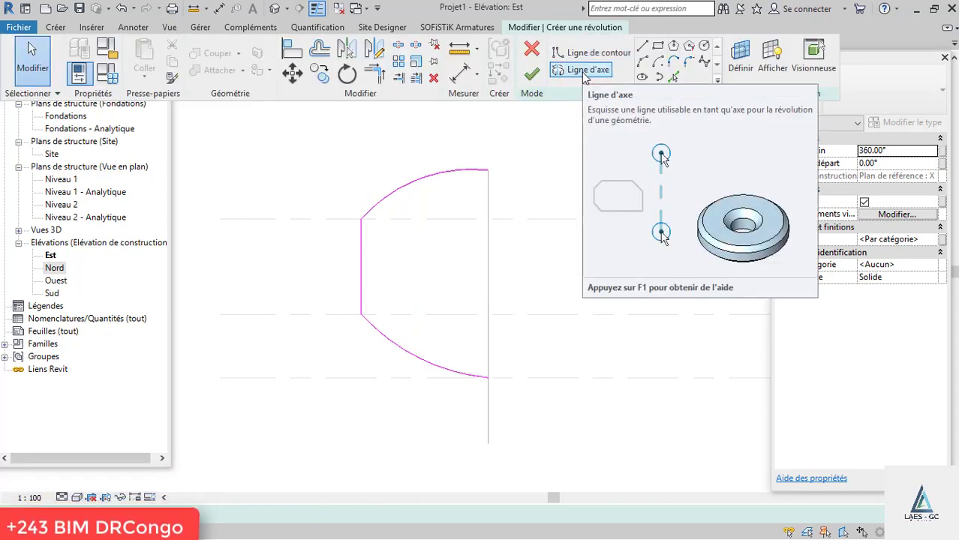
{"action": "left_click", "coordinate": [583, 73]}
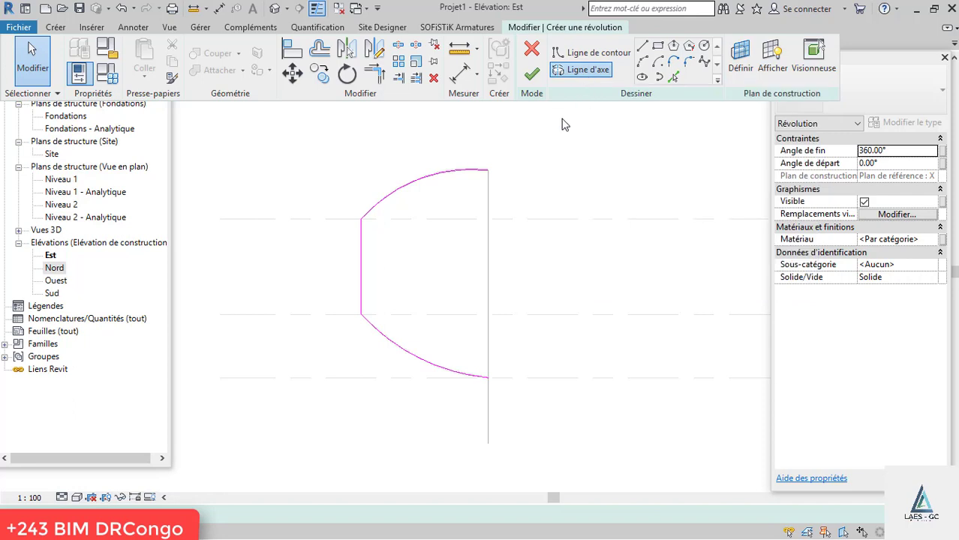
{"action": "left_click", "coordinate": [488, 171]}
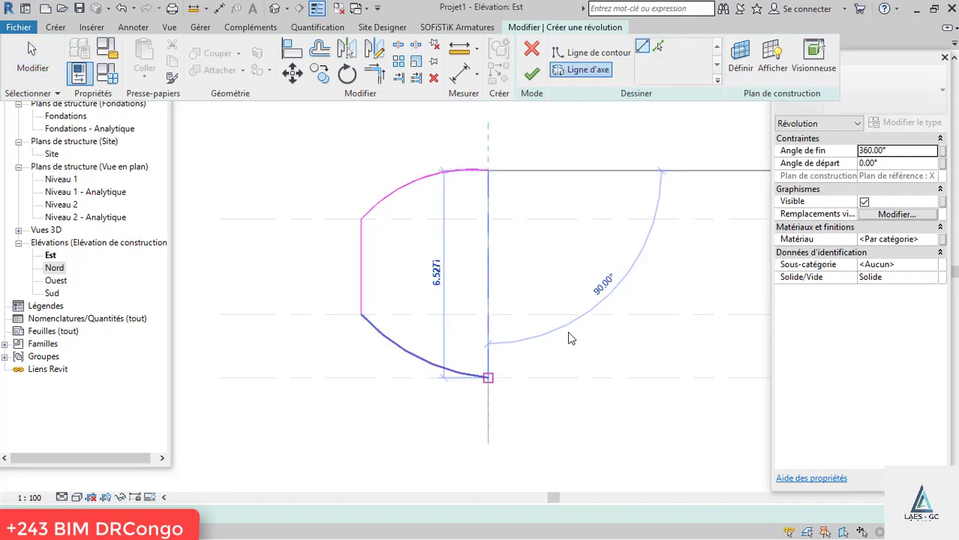
{"action": "left_click", "coordinate": [488, 378]}
{"action": "key", "text": "Escape"}
{"action": "key", "text": "Escape"}
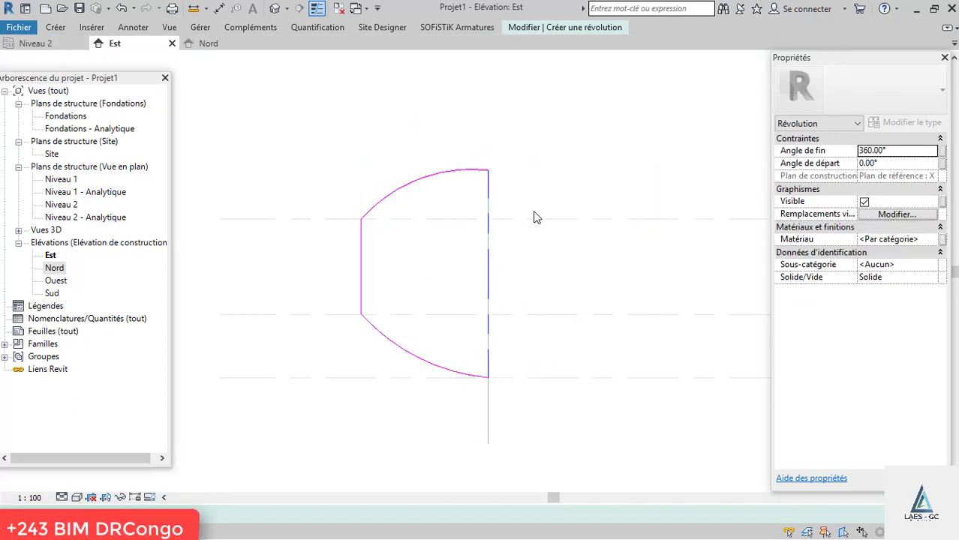
Step: Try to finish the revolution from the open profile, and remove the axis line between the arcs' ends
{"action": "left_click", "coordinate": [488, 211]}
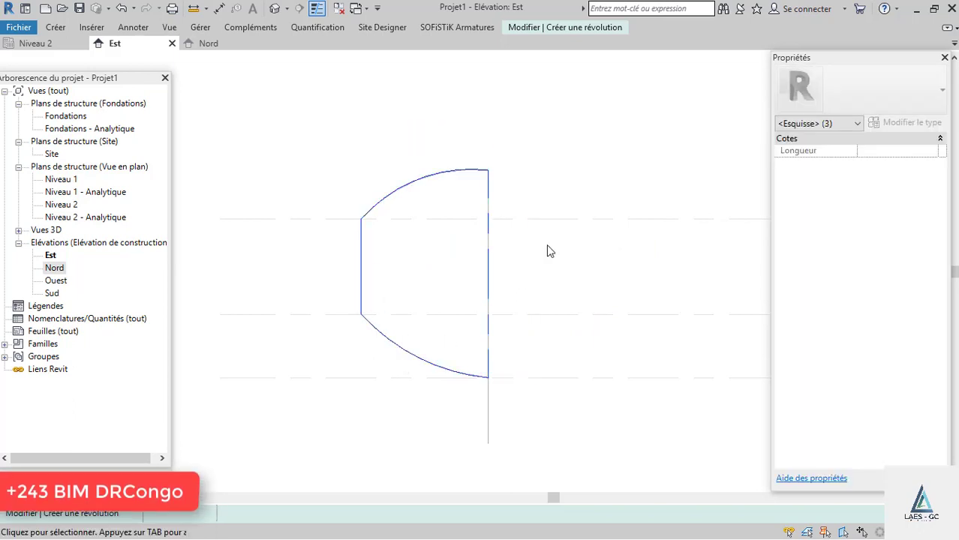
{"action": "left_click", "coordinate": [588, 28]}
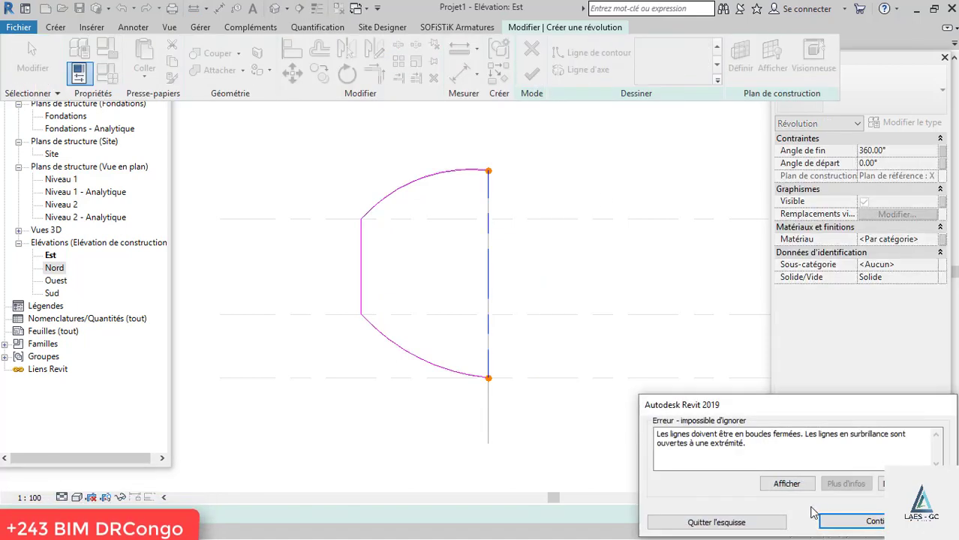
{"action": "left_click", "coordinate": [848, 516]}
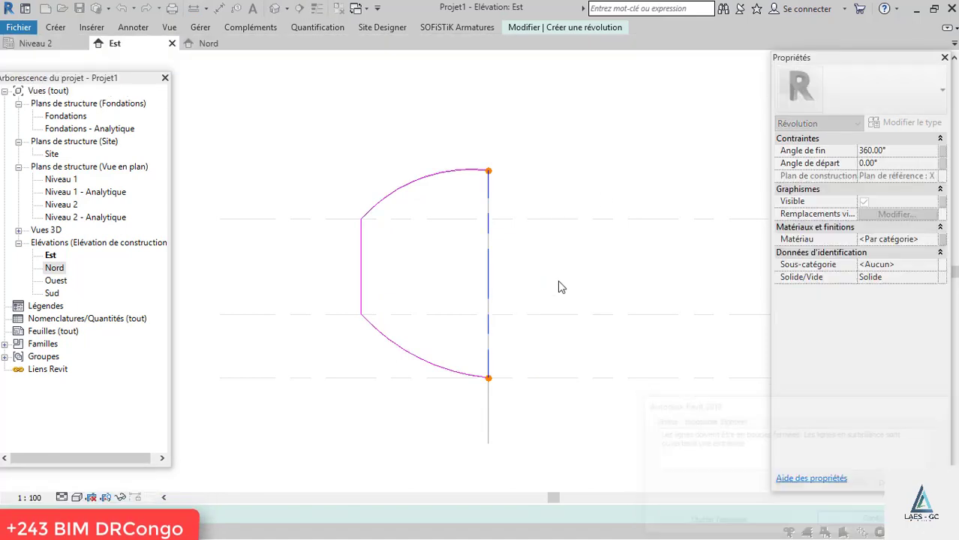
{"action": "left_click", "coordinate": [490, 271]}
{"action": "key", "text": "Escape"}
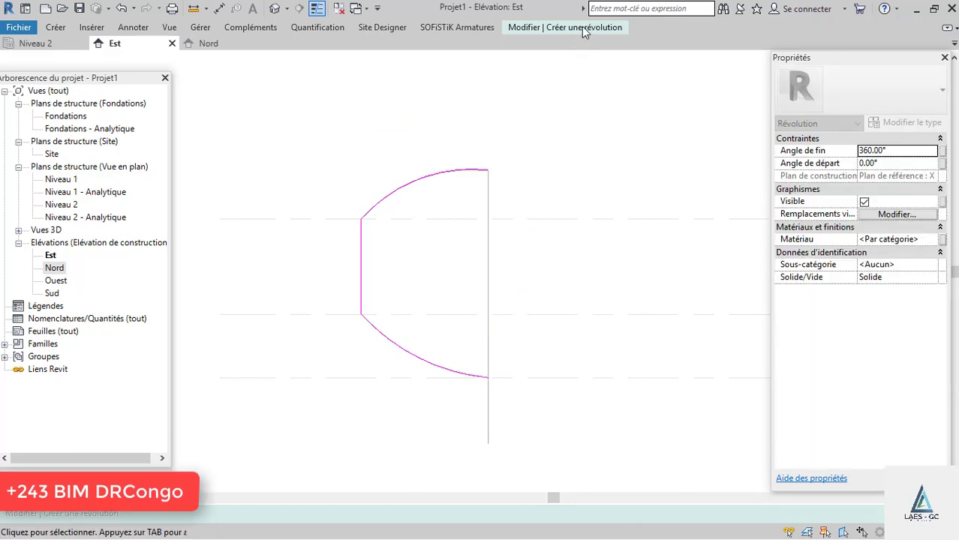
Step: Close the revolution profile with a vertical contour line of about 6.53 m between the upper and lower arcs' ends
{"action": "left_click", "coordinate": [581, 27]}
{"action": "left_click", "coordinate": [610, 51]}
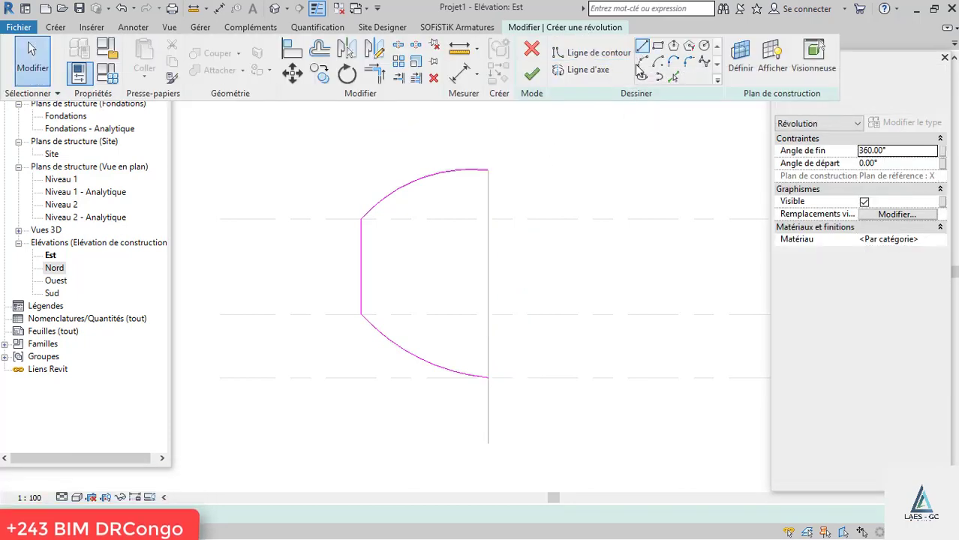
{"action": "left_click", "coordinate": [488, 170]}
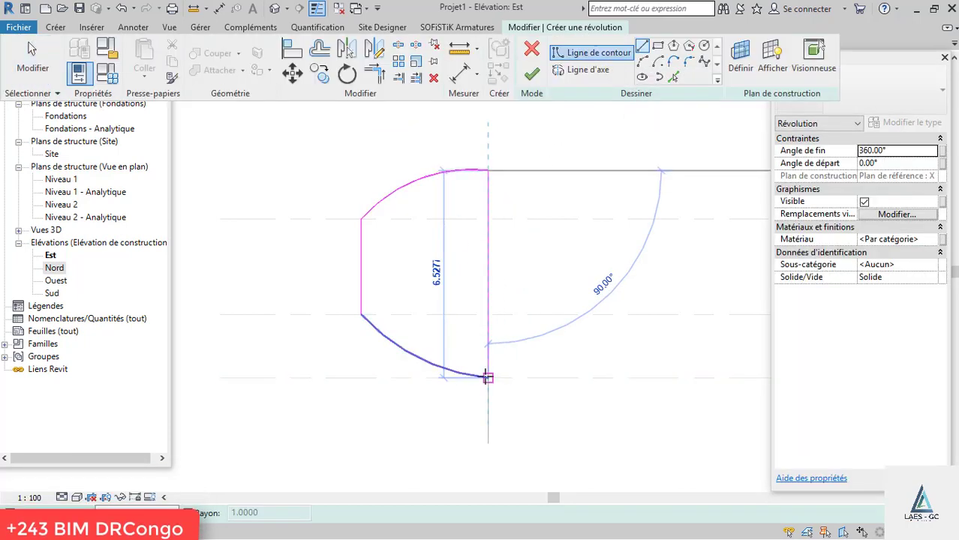
{"action": "left_click", "coordinate": [488, 377]}
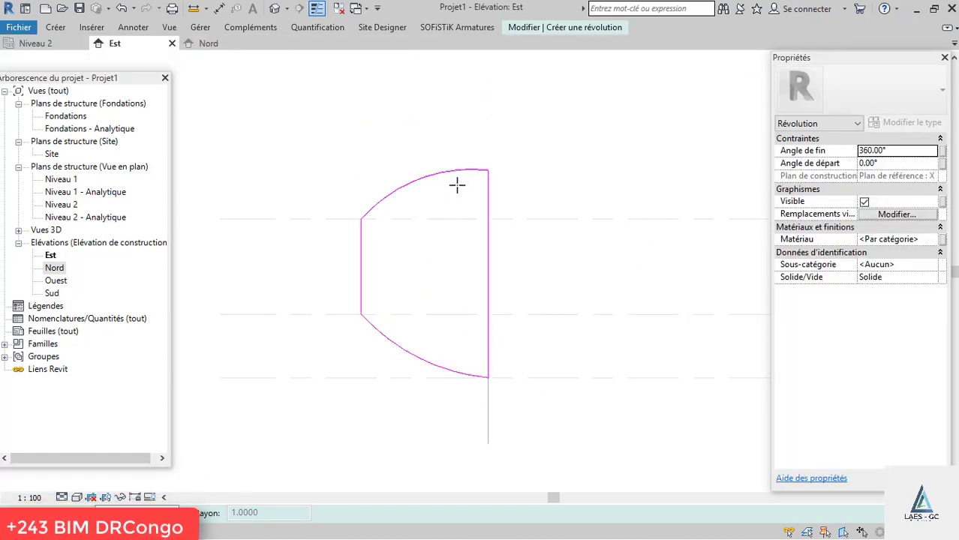
Step: Try to finish the revolution from the closed profile without an axis line
{"action": "left_click_drag", "start_coordinate": [522, 402], "coordinate": [346, 95]}
{"action": "left_click", "coordinate": [599, 28]}
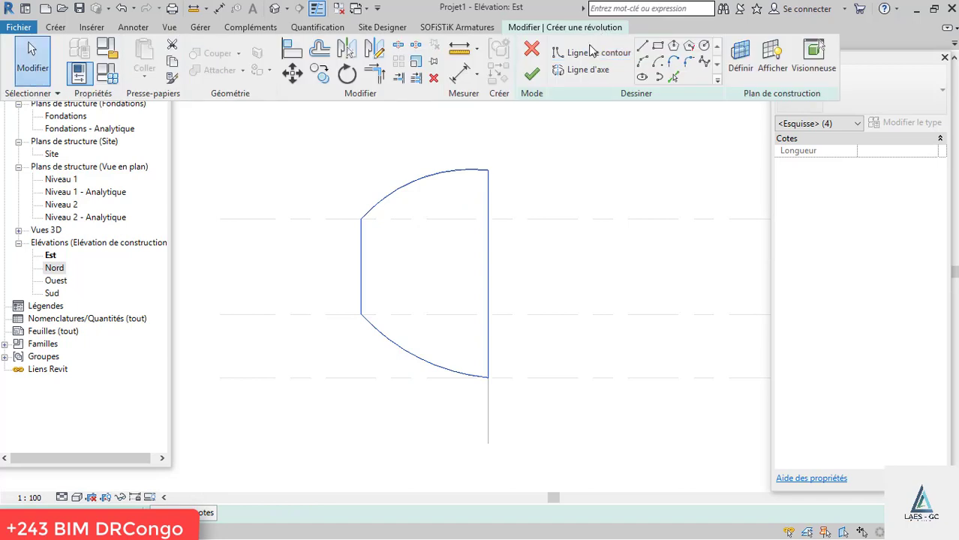
{"action": "left_click", "coordinate": [532, 72]}
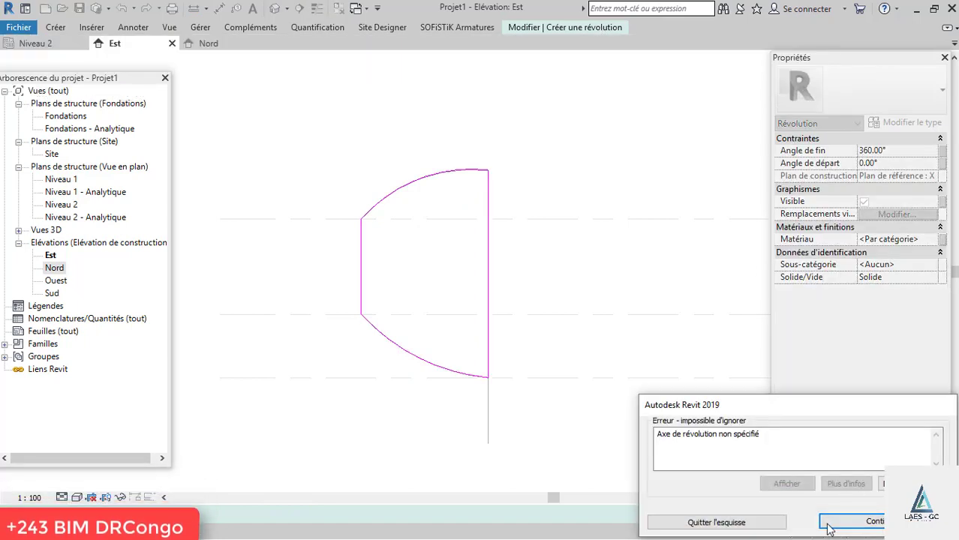
{"action": "left_click", "coordinate": [856, 523]}
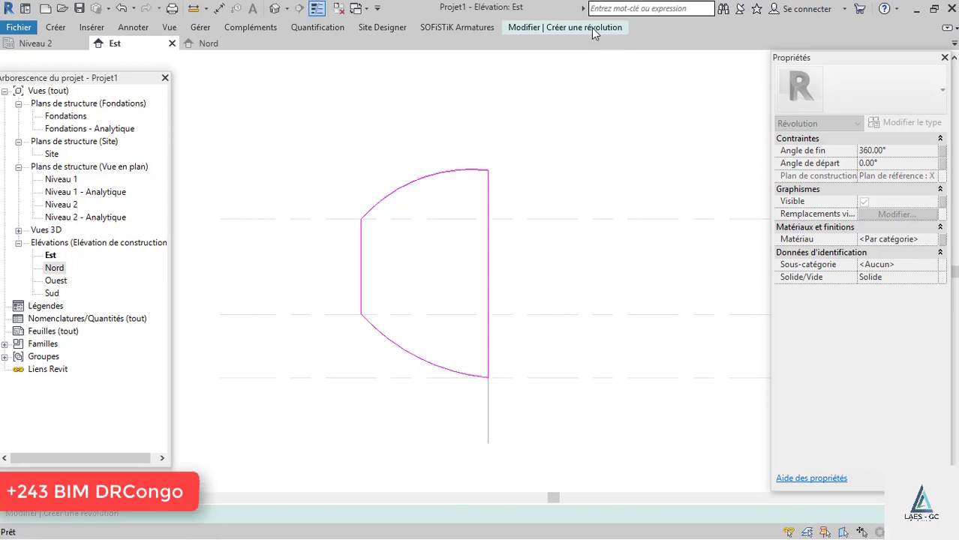
Step: Draw a vertical axis line from the upper arc's end to below Fondations and finish the 360° revolution
{"action": "left_click", "coordinate": [591, 27]}
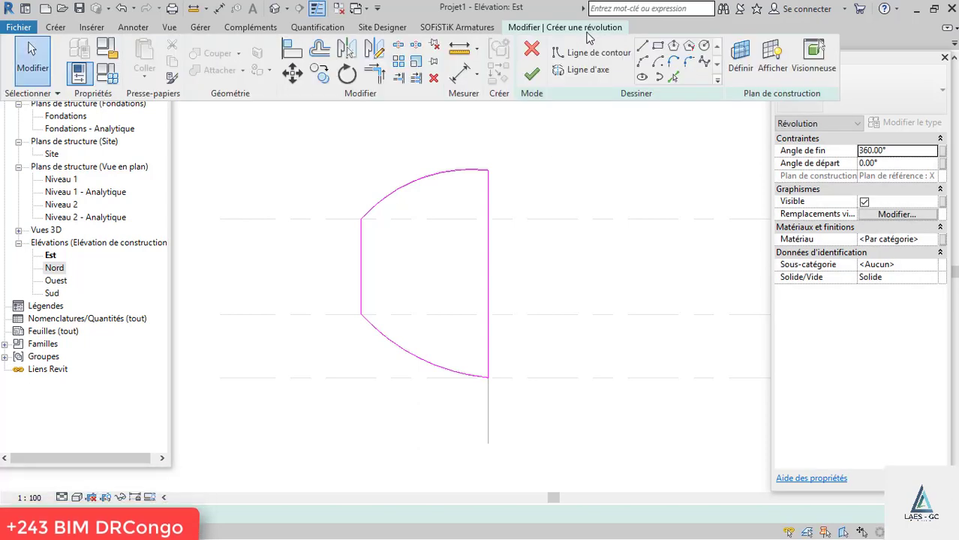
{"action": "left_click", "coordinate": [486, 171]}
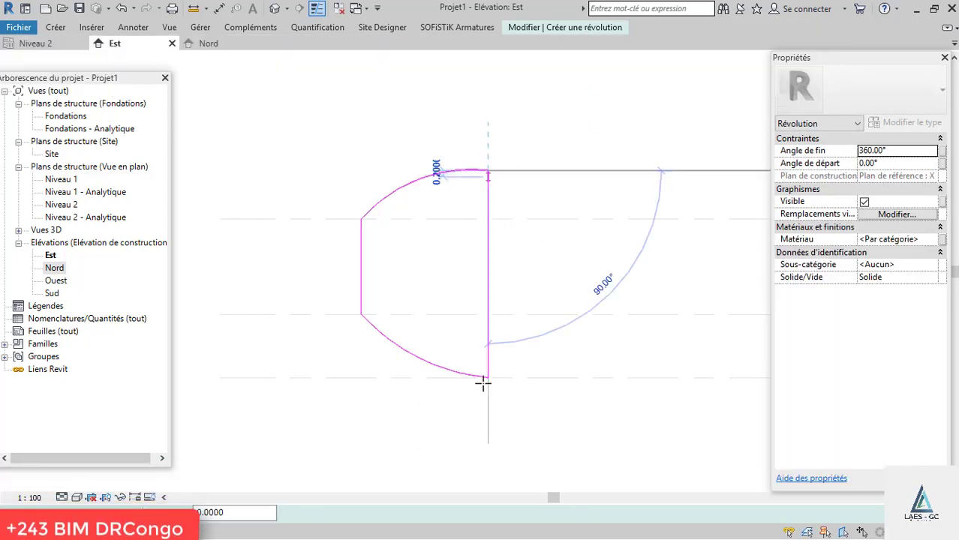
{"action": "left_click", "coordinate": [489, 422]}
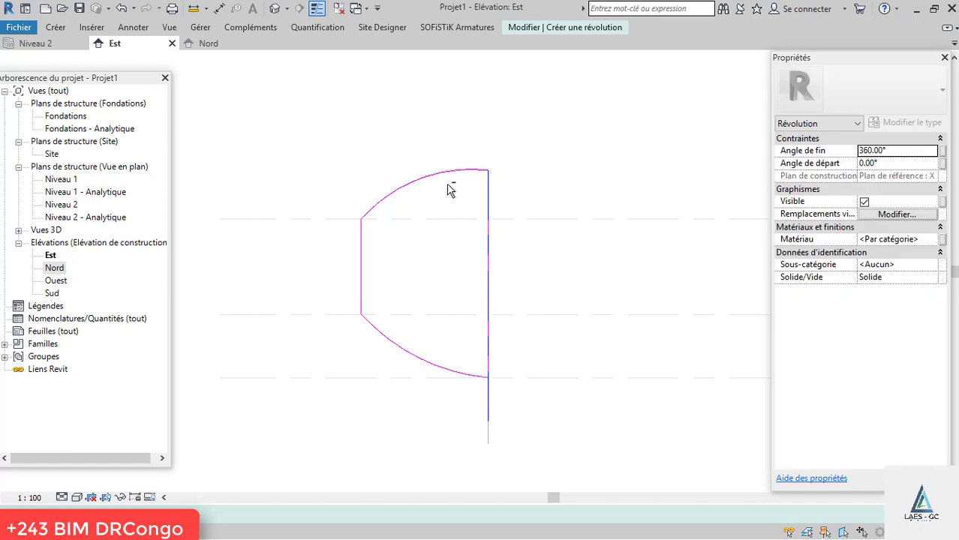
{"action": "left_click", "coordinate": [571, 30]}
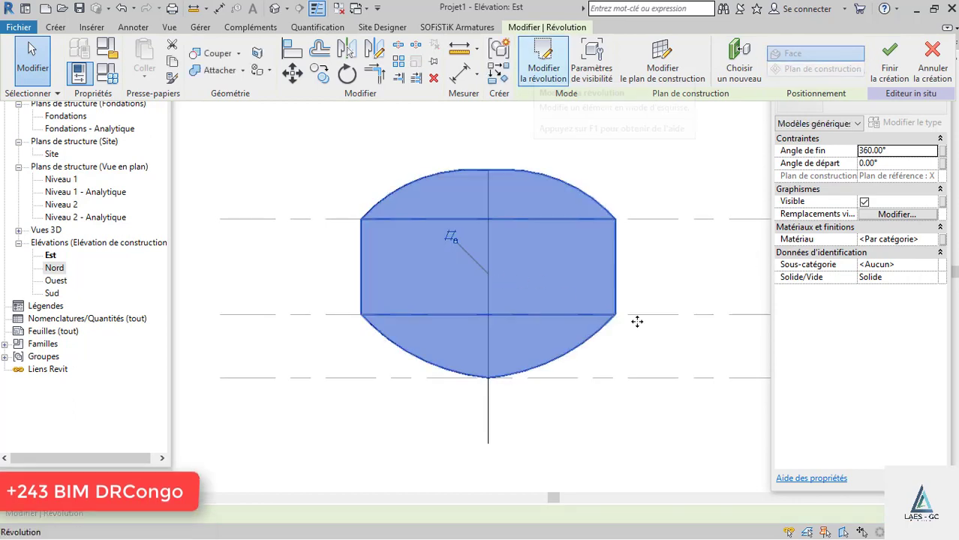
{"action": "left_click", "coordinate": [642, 216]}
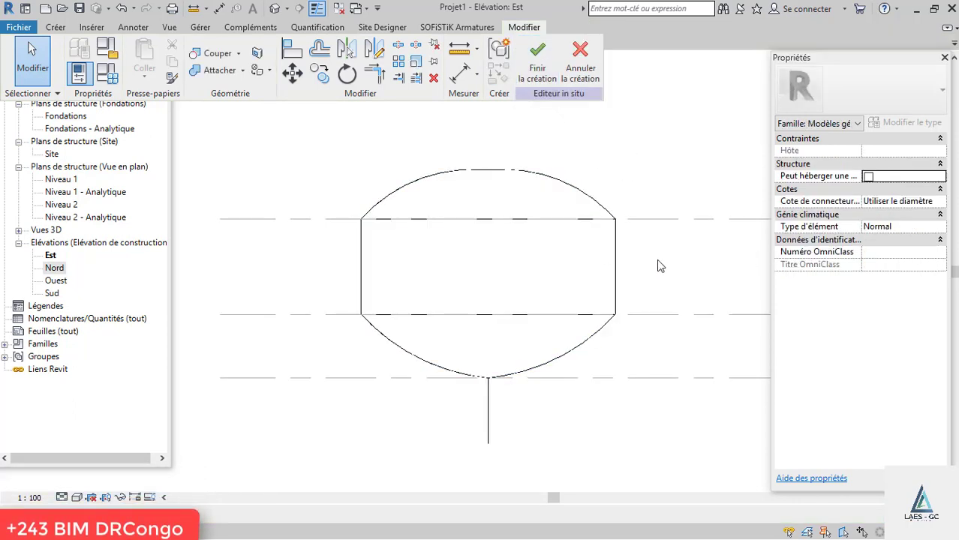
Step: Display the Est elevation in a shaded visual style
{"action": "scroll", "coordinate": [657, 260], "scroll_direction": "up", "scroll_amount": 2}
{"action": "scroll", "coordinate": [657, 262], "scroll_direction": "down", "scroll_amount": 1}
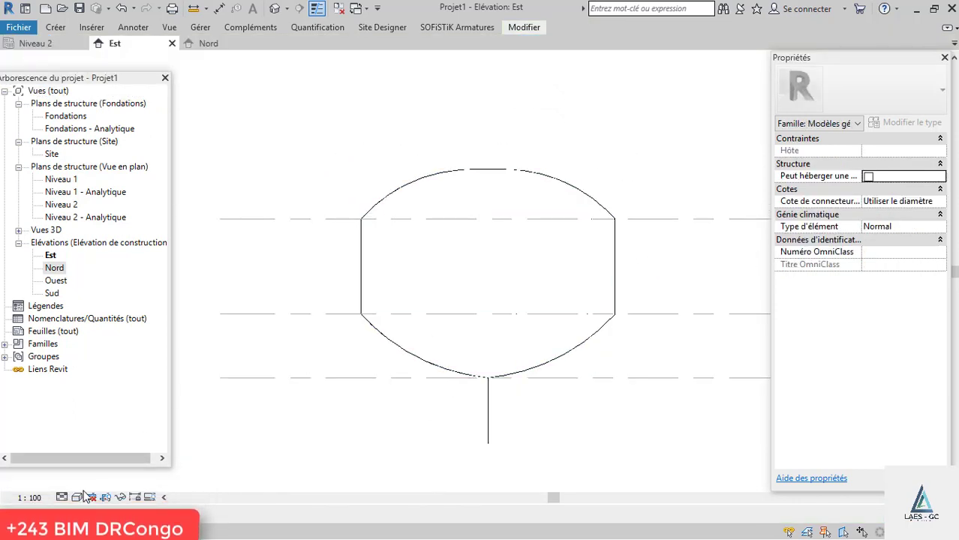
{"action": "left_click", "coordinate": [77, 498]}
{"action": "left_click", "coordinate": [100, 440]}
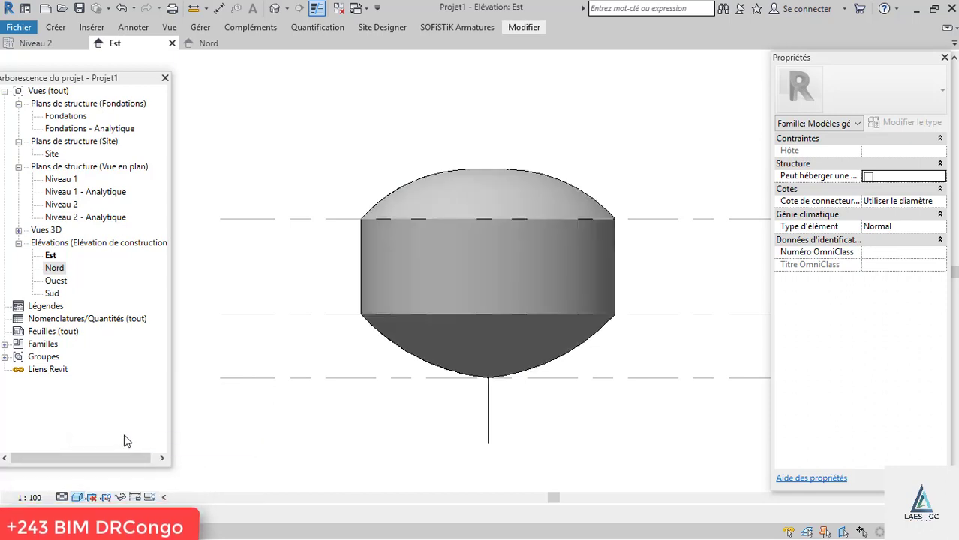
{"action": "scroll", "coordinate": [514, 315], "scroll_direction": "up", "scroll_amount": 1}
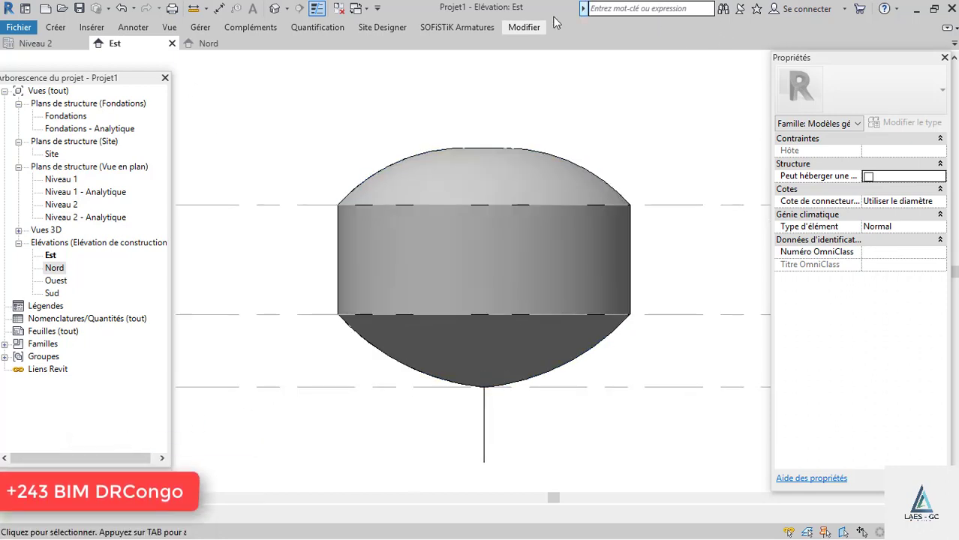
Step: Enable the family's rebar hosting parameter (Peut héberger une armature) and finish the in-place model
{"action": "left_click", "coordinate": [524, 28]}
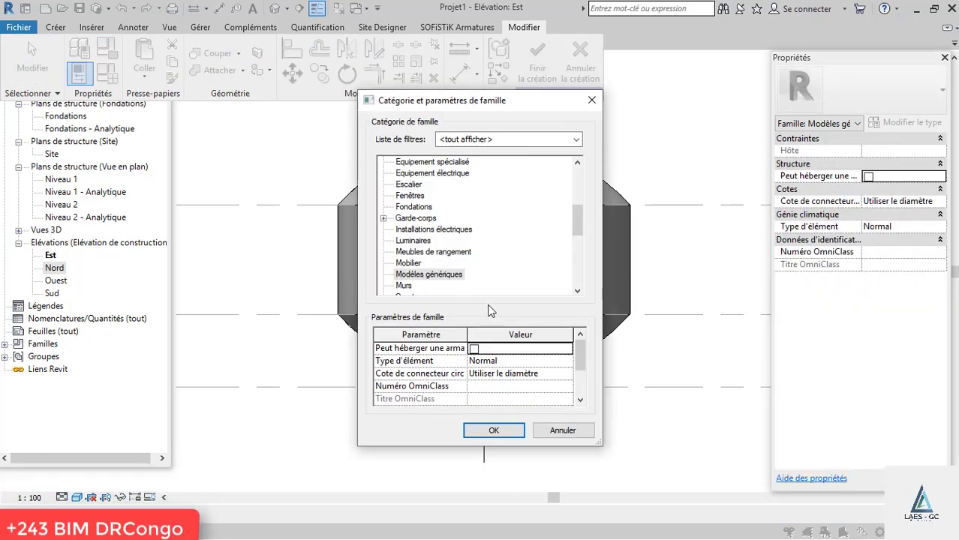
{"action": "left_click", "coordinate": [592, 99]}
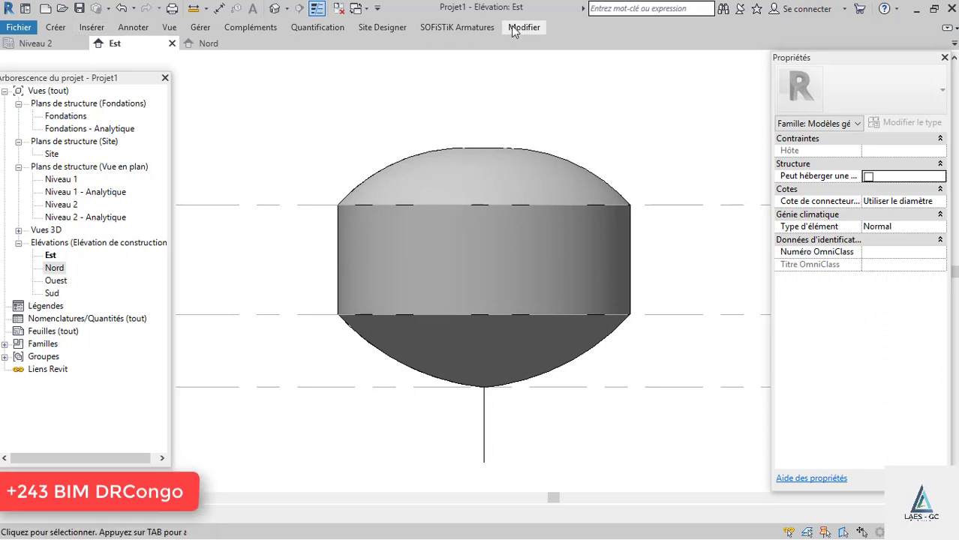
{"action": "left_click", "coordinate": [514, 30]}
{"action": "left_click", "coordinate": [107, 48]}
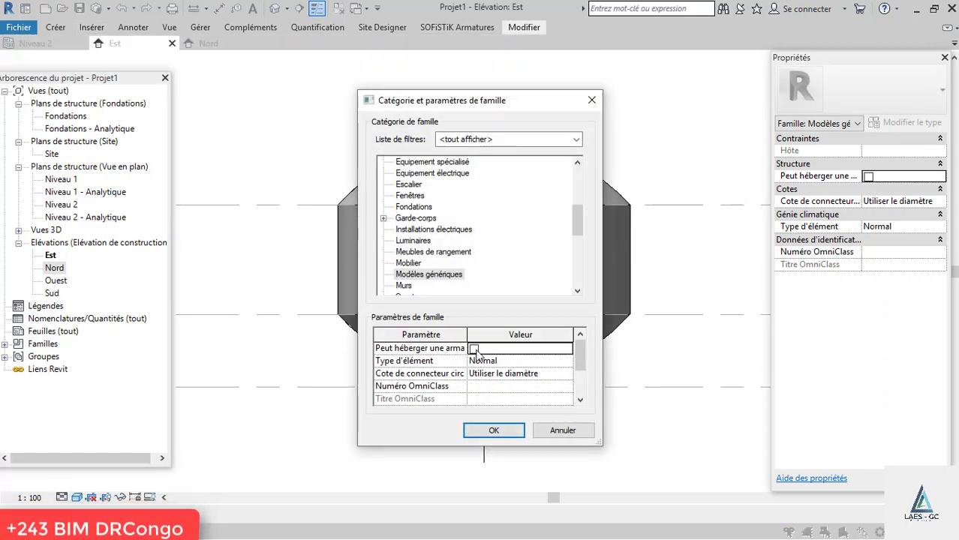
{"action": "left_click", "coordinate": [493, 431]}
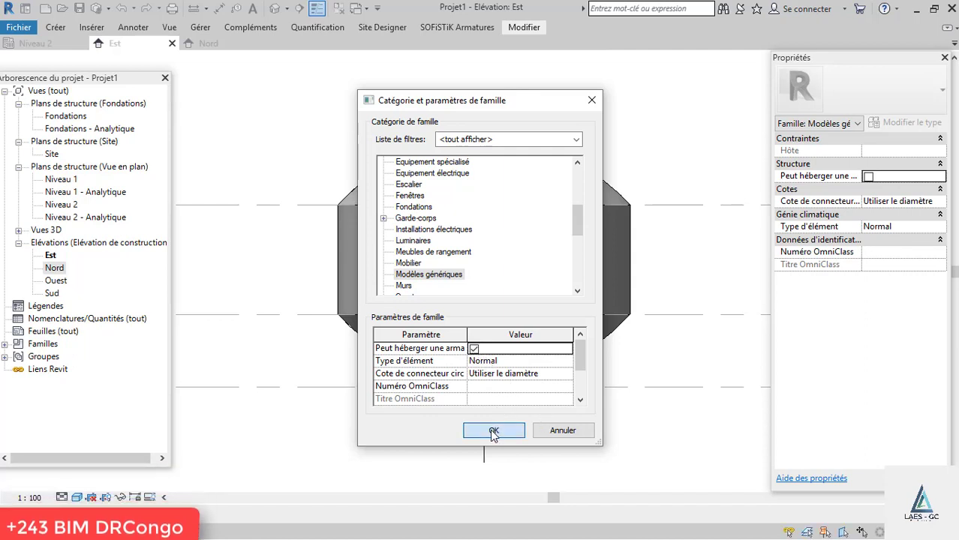
{"action": "left_click", "coordinate": [526, 29]}
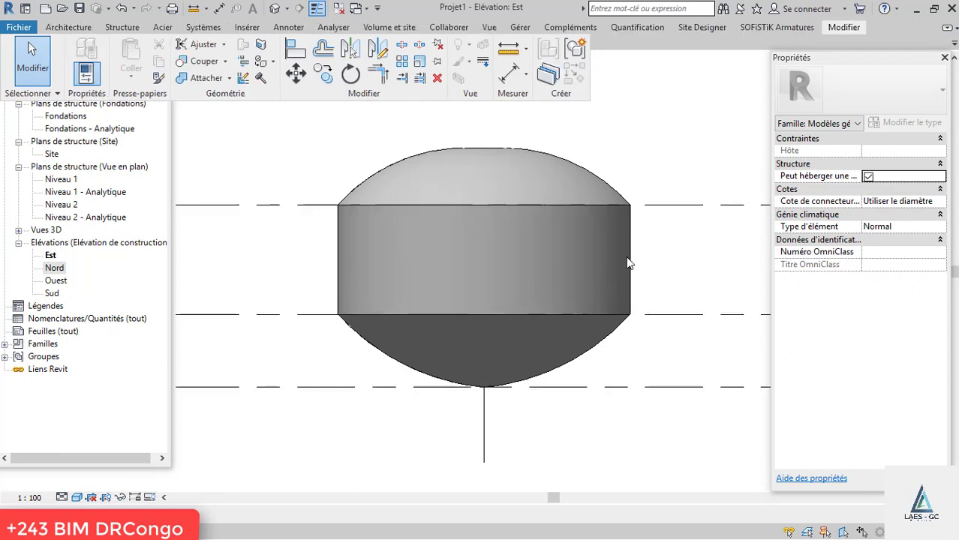
{"action": "left_click", "coordinate": [537, 60]}
Step: Try to delete the vertical line protruding below the reservoir from outside the in-place editor
{"action": "left_click", "coordinate": [488, 452]}
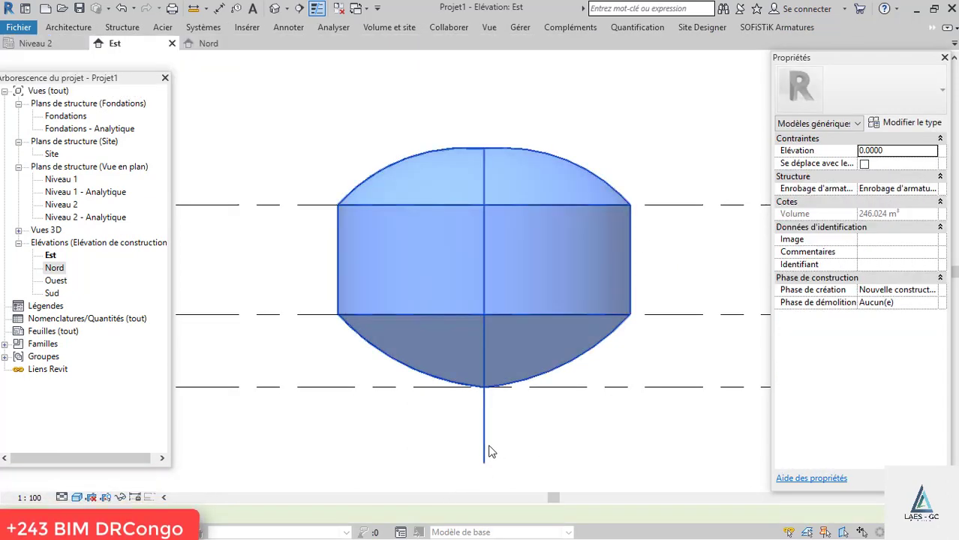
{"action": "key", "text": "Delete"}
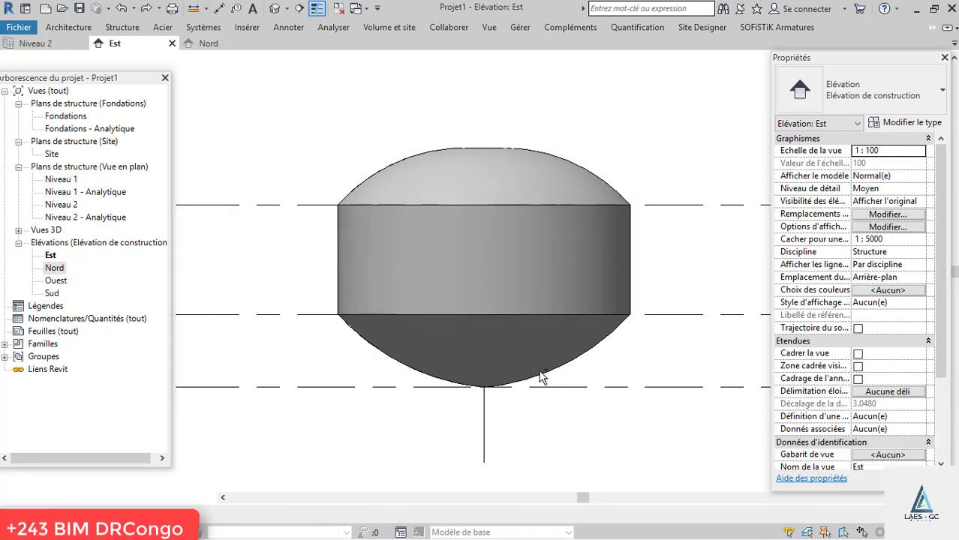
Step: Reopen the reservoir for in-place editing, delete the vertical model line along its axis and finish the model
{"action": "left_click", "coordinate": [557, 329]}
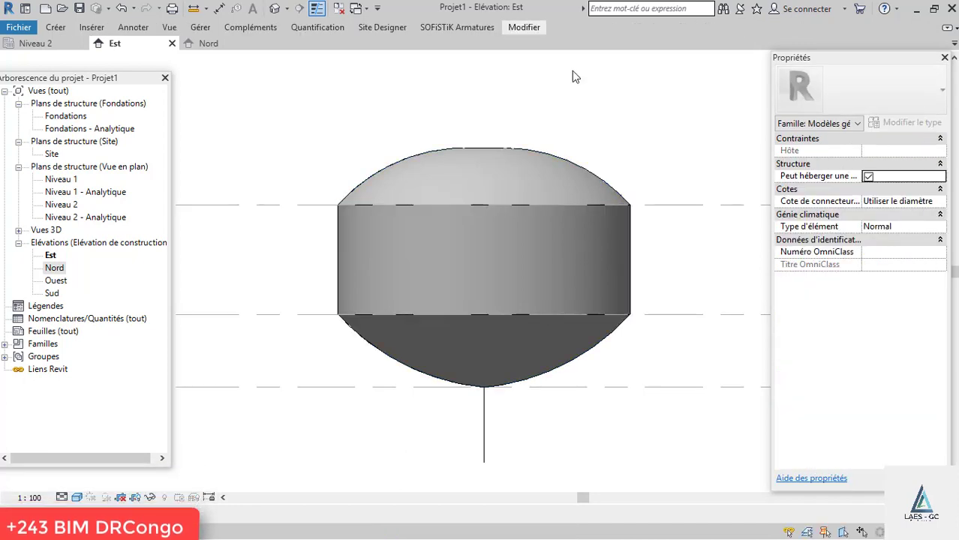
{"action": "left_click", "coordinate": [524, 28]}
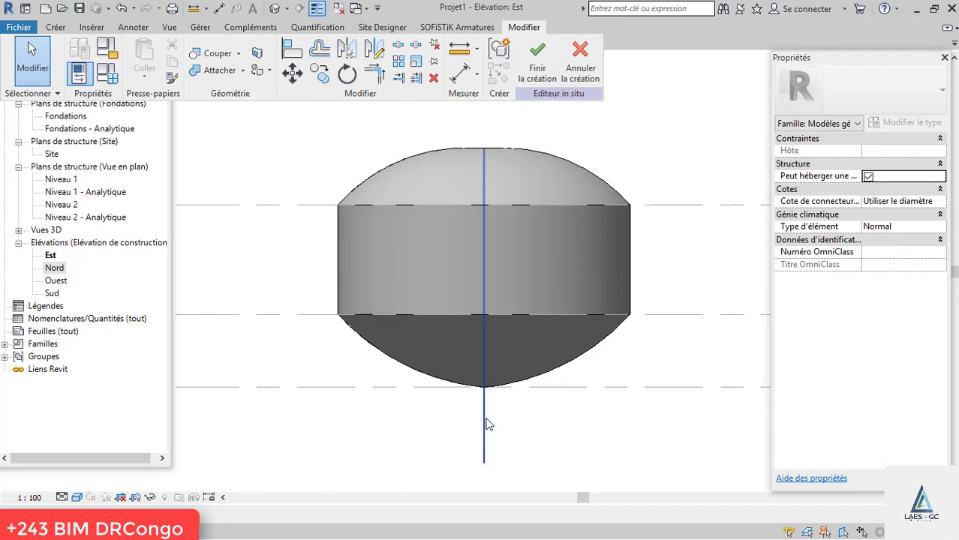
{"action": "left_click", "coordinate": [503, 449]}
{"action": "key", "text": "Delete"}
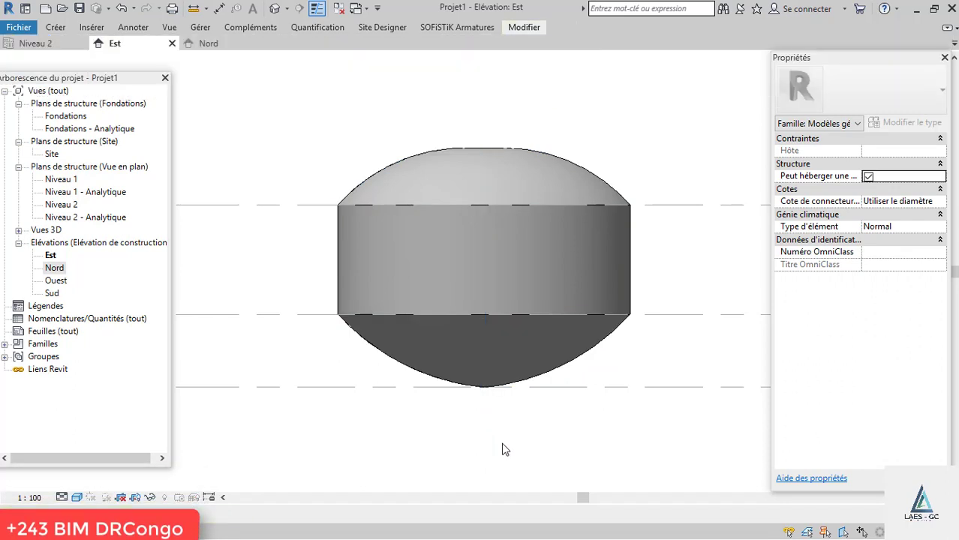
{"action": "left_click", "coordinate": [523, 29]}
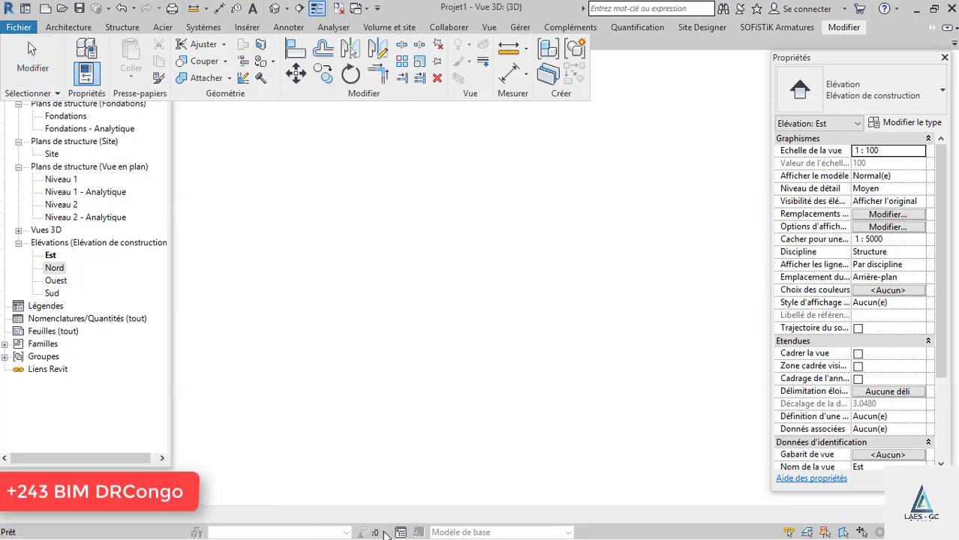
{"action": "key", "text": "alt+Tab"}
{"action": "key", "text": "alt+Tab"}
{"action": "key", "text": "alt+Tab"}
{"action": "key", "text": "alt+Tab"}
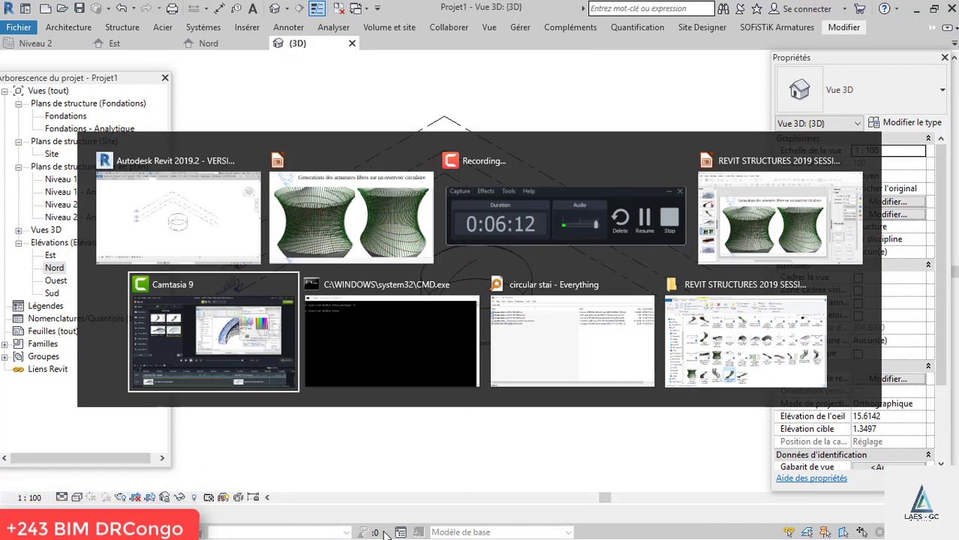
{"action": "key", "text": "alt+Tab"}
{"action": "key", "text": "alt+Tab"}
{"action": "key", "text": "alt+Tab"}
{"action": "key", "text": "alt+Tab"}
{"action": "key", "text": "alt+Tab"}
{"action": "key", "text": "alt+Tab"}
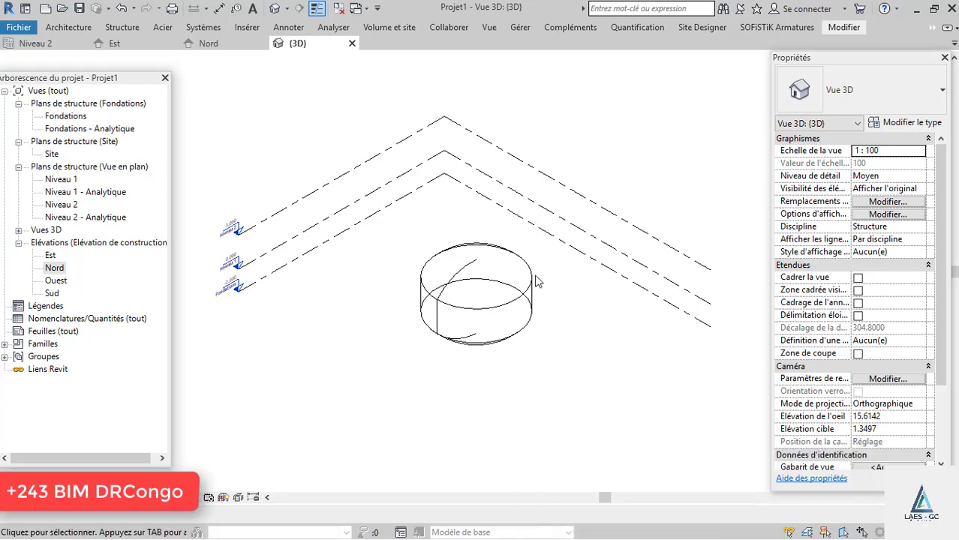
Step: Display the 3D view of the reservoir in the shaded visual style (Ombré)
{"action": "scroll", "coordinate": [444, 267], "scroll_direction": "up", "scroll_amount": 3}
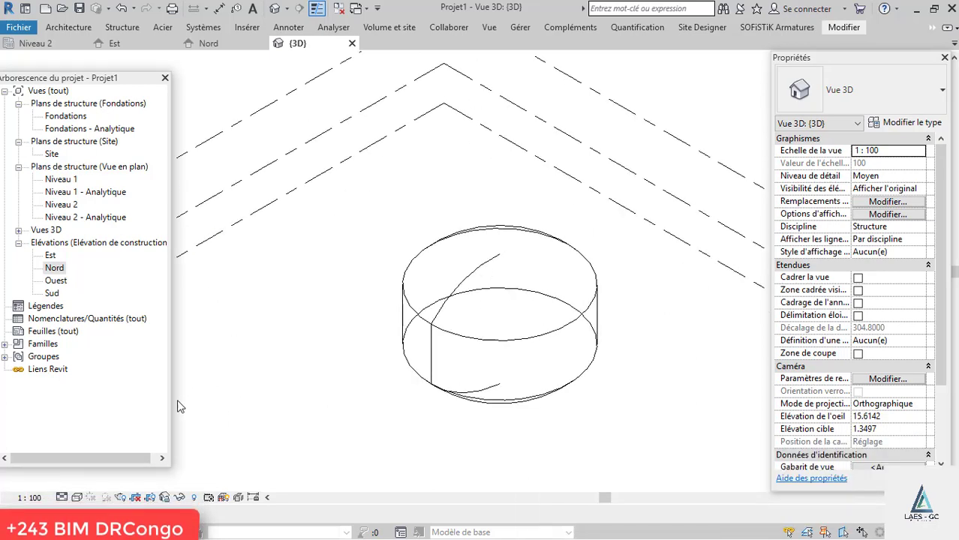
{"action": "left_click", "coordinate": [76, 497]}
{"action": "left_click", "coordinate": [112, 442]}
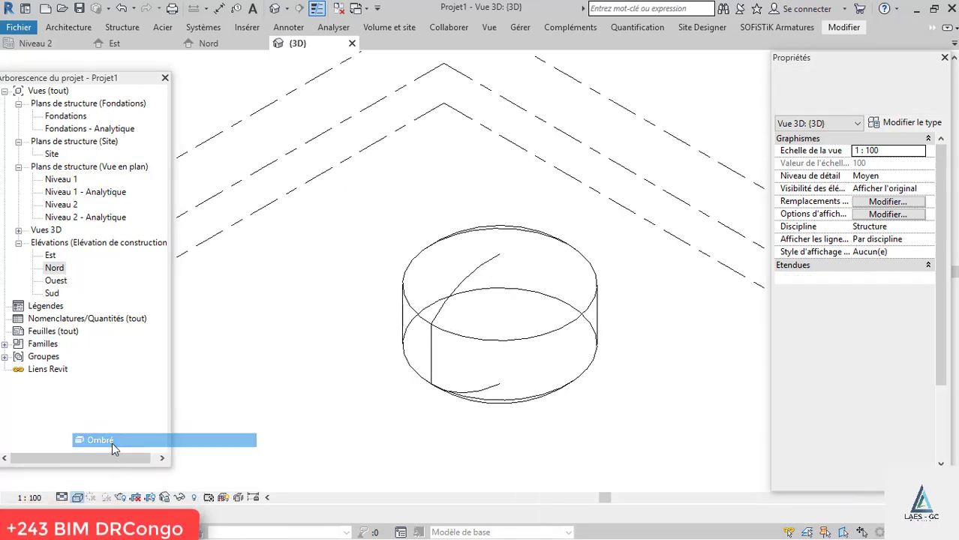
{"action": "scroll", "coordinate": [491, 358], "scroll_direction": "up", "scroll_amount": 2}
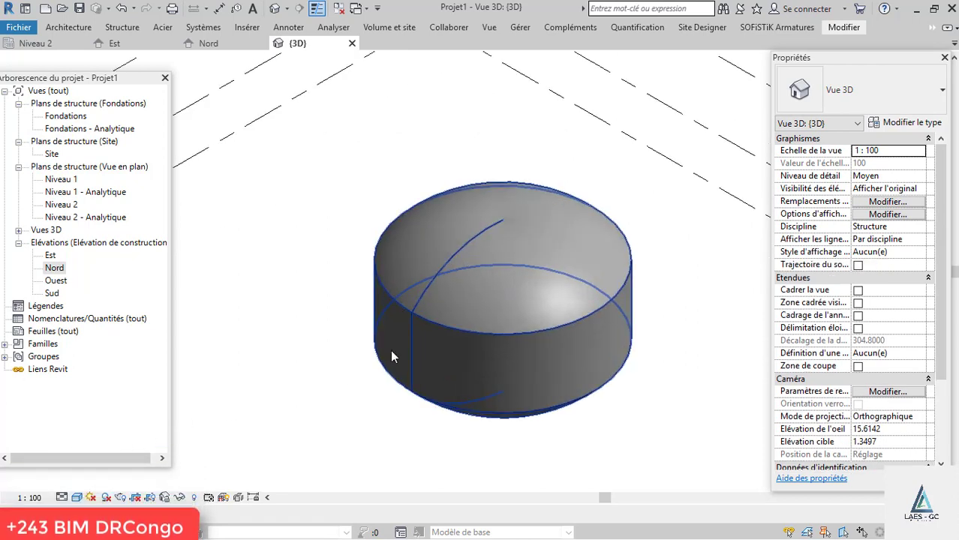
Step: Open the reservoir for in-place editing and delete the leftover arc on its dome and the vertical line on its wall
{"action": "double_click", "coordinate": [471, 291]}
{"action": "left_click", "coordinate": [523, 27]}
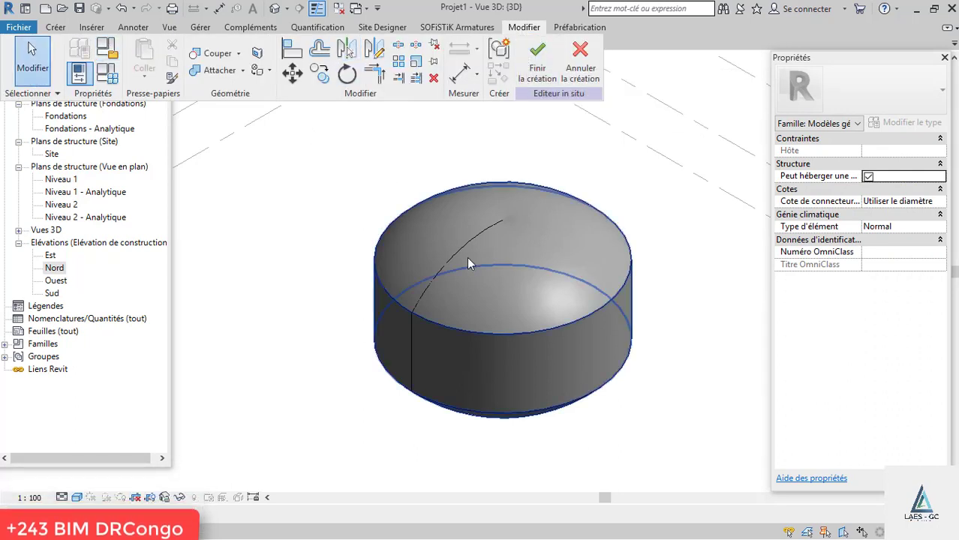
{"action": "left_click", "coordinate": [411, 330]}
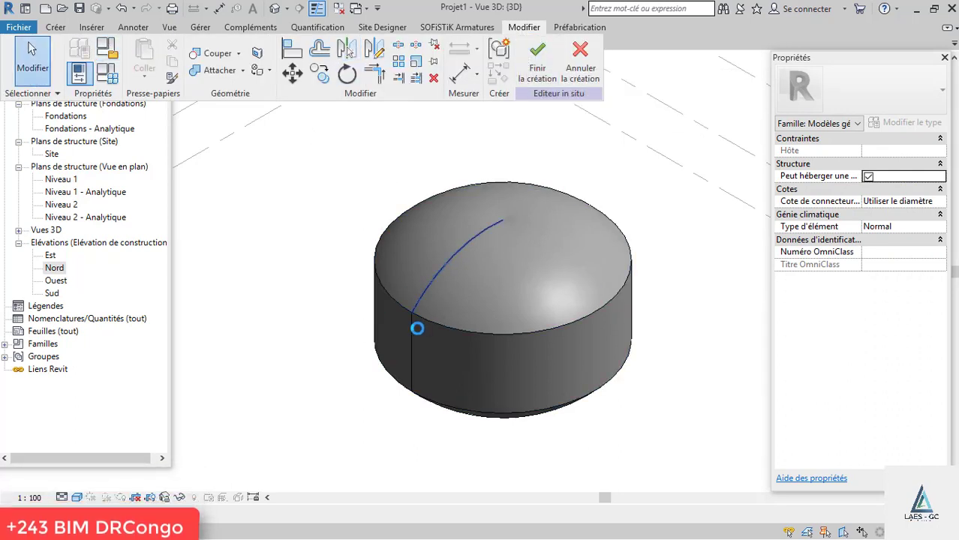
{"action": "key", "text": "Delete"}
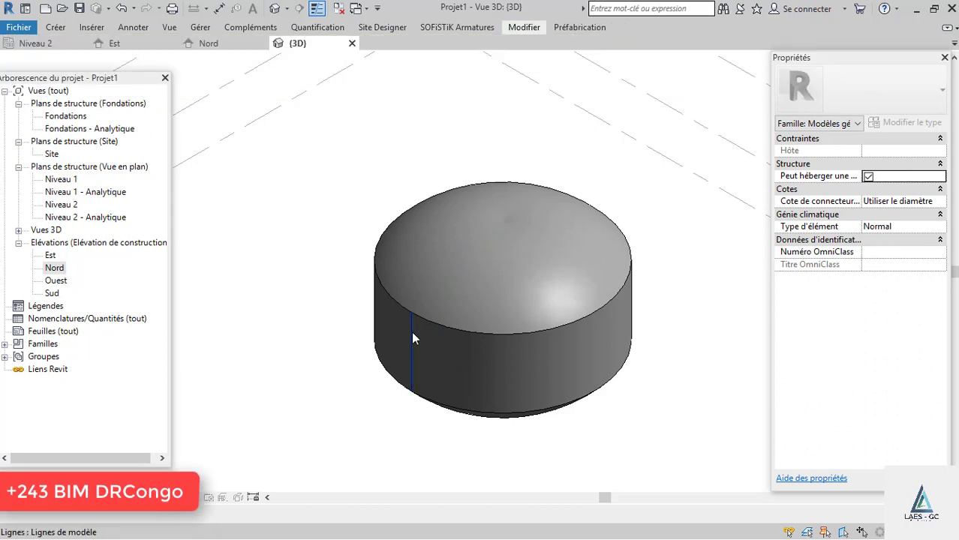
{"action": "left_click", "coordinate": [411, 335]}
{"action": "key", "text": "Delete"}
Step: Delete the leftover arc line on the reservoir's underside and finish the in-place model
{"action": "middle_click_drag", "start_coordinate": [483, 378], "coordinate": [433, 300], "text": "shift"}
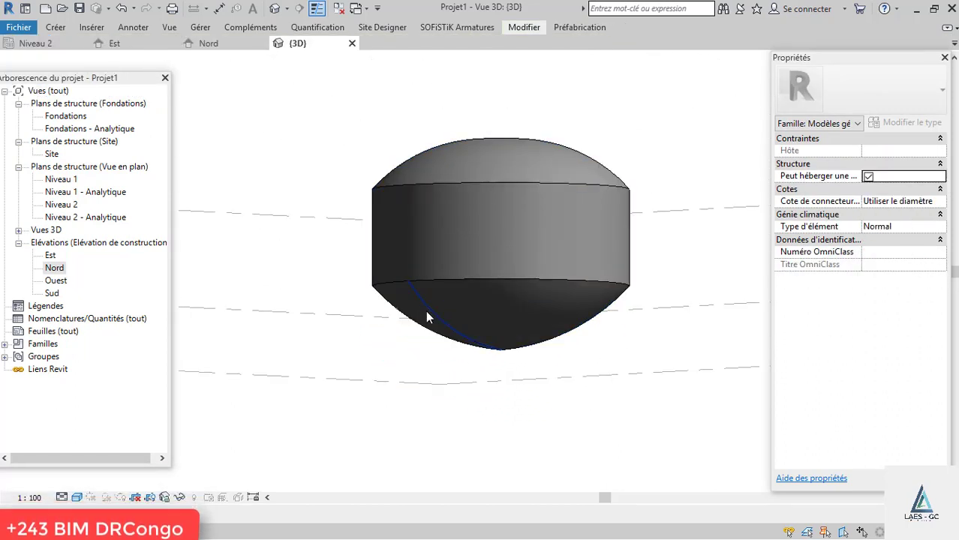
{"action": "left_click", "coordinate": [426, 318]}
{"action": "left_click", "coordinate": [484, 227]}
{"action": "middle_click_drag", "start_coordinate": [479, 251], "coordinate": [459, 330], "text": "shift"}
{"action": "left_click", "coordinate": [524, 27]}
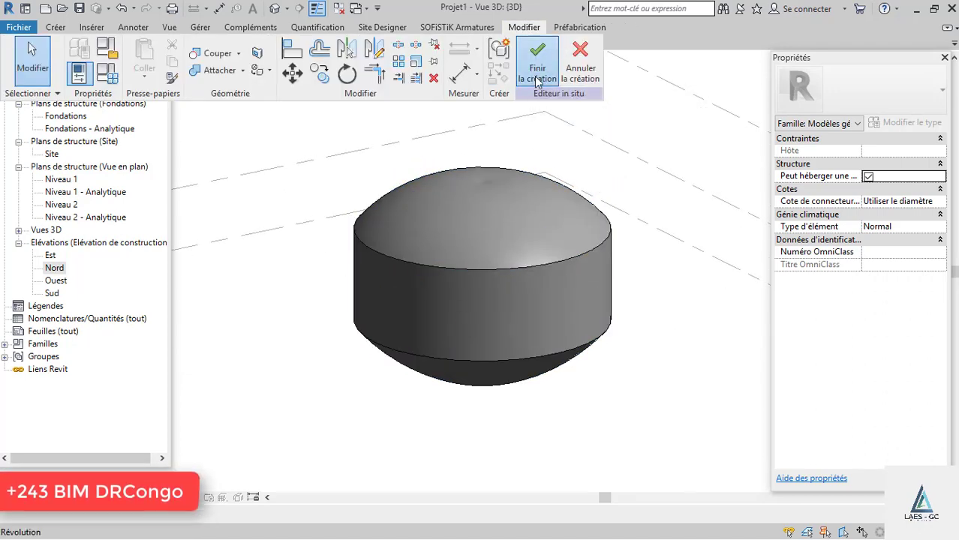
{"action": "left_click", "coordinate": [536, 75]}
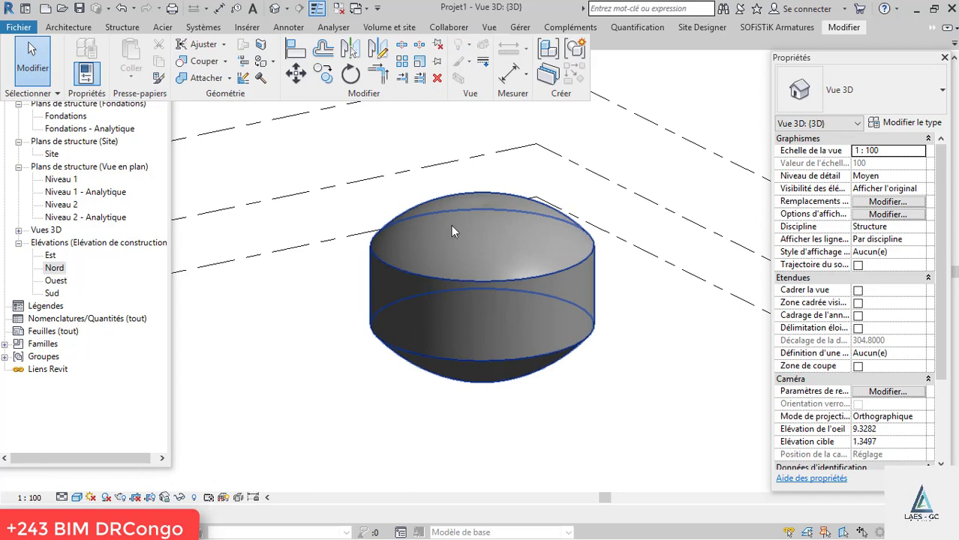
Step: Display the 3D view of the reservoir in the wireframe visual style (Image filaire)
{"action": "middle_click_drag", "start_coordinate": [451, 226], "coordinate": [493, 283], "text": "shift"}
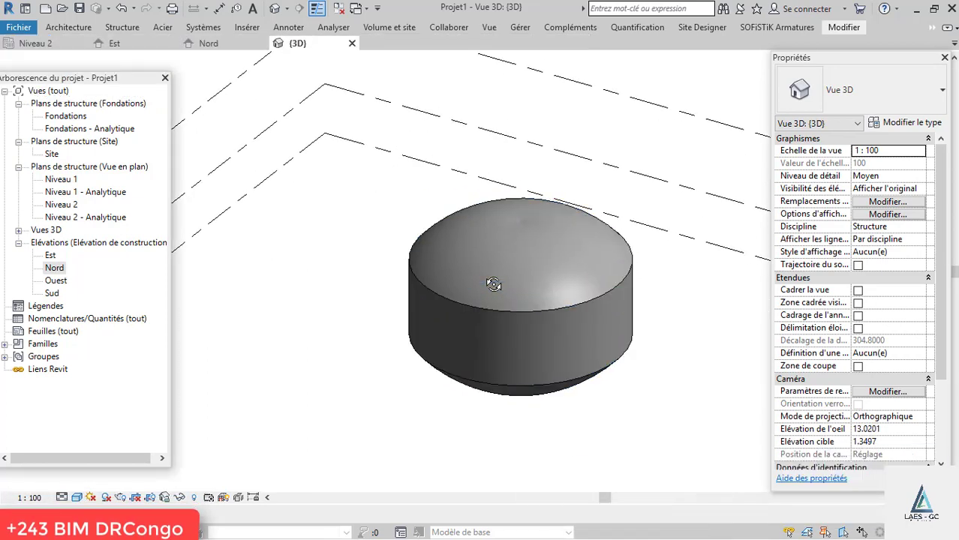
{"action": "scroll", "coordinate": [639, 303], "scroll_direction": "up", "scroll_amount": 2}
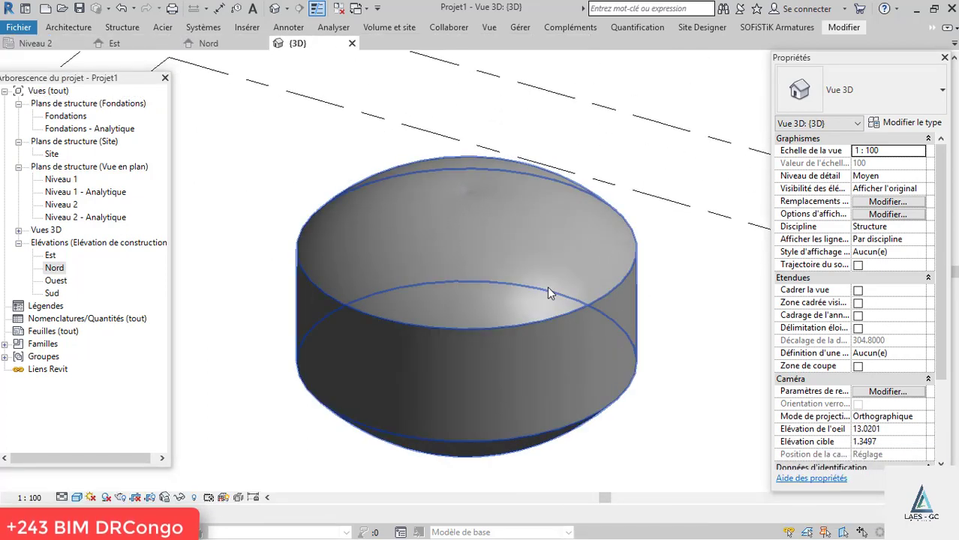
{"action": "left_click", "coordinate": [76, 497]}
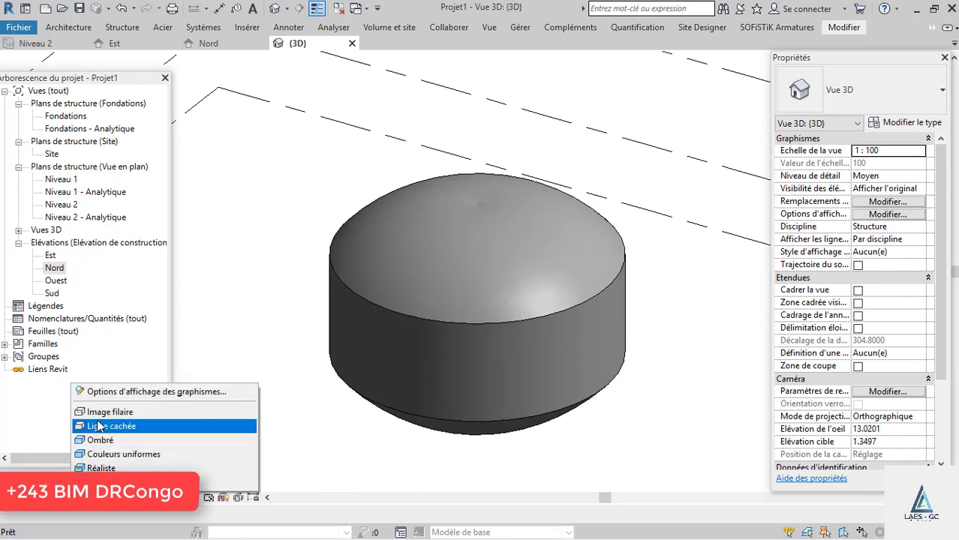
{"action": "left_click", "coordinate": [112, 408]}
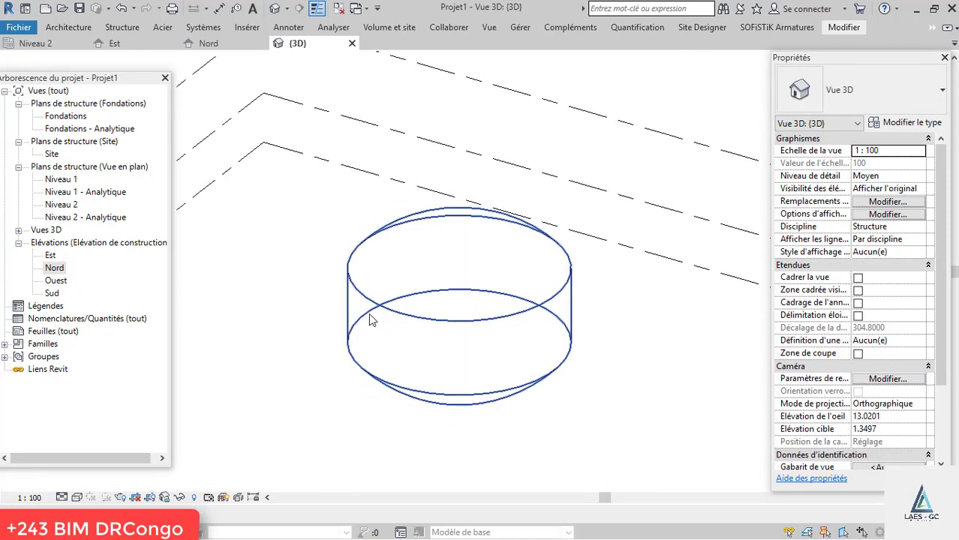
{"action": "middle_click_drag", "start_coordinate": [374, 317], "coordinate": [530, 317], "text": "shift"}
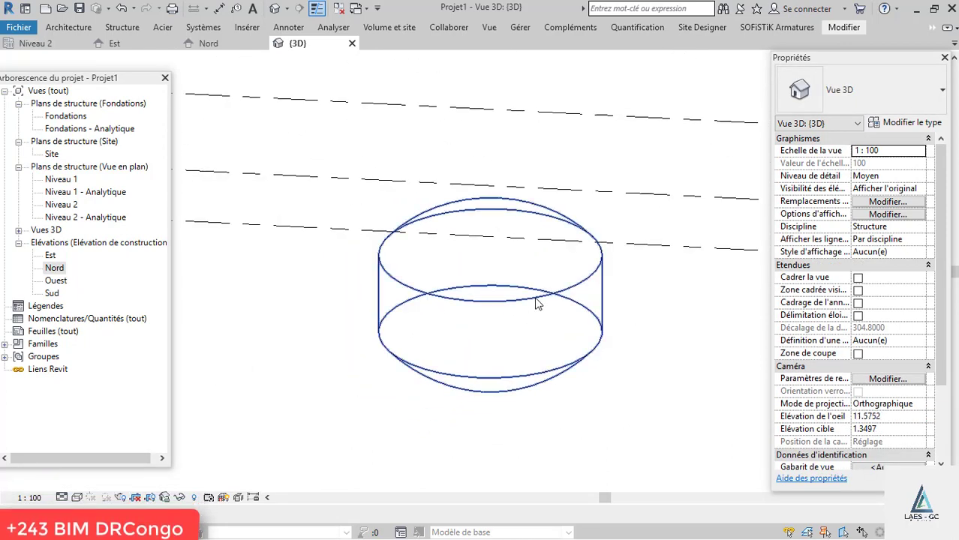
Step: Place a single vertical free-form HA6 (Fe400) bar on one half of the reservoir's cylindrical wall, using its lower edge as the path
{"action": "left_click", "coordinate": [597, 270]}
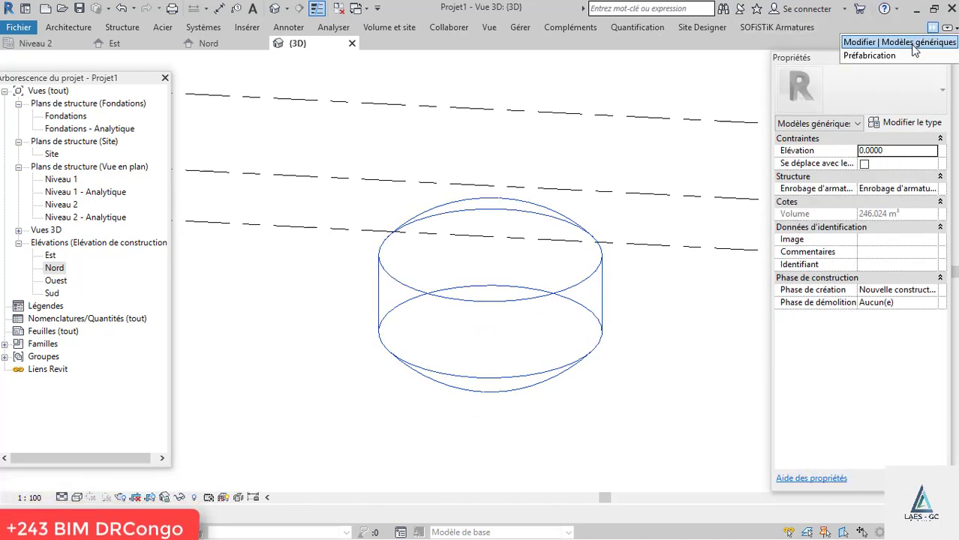
{"action": "left_click", "coordinate": [849, 42]}
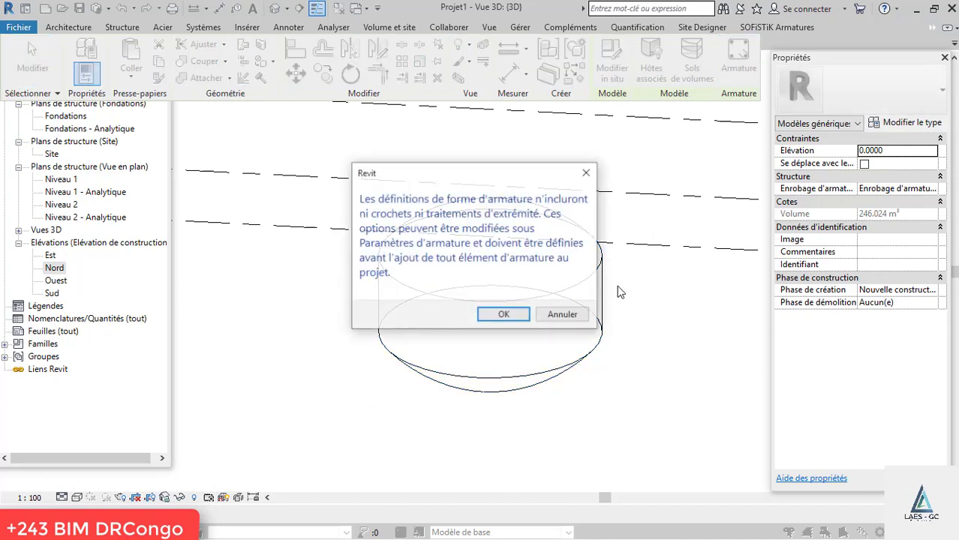
{"action": "left_click", "coordinate": [498, 315]}
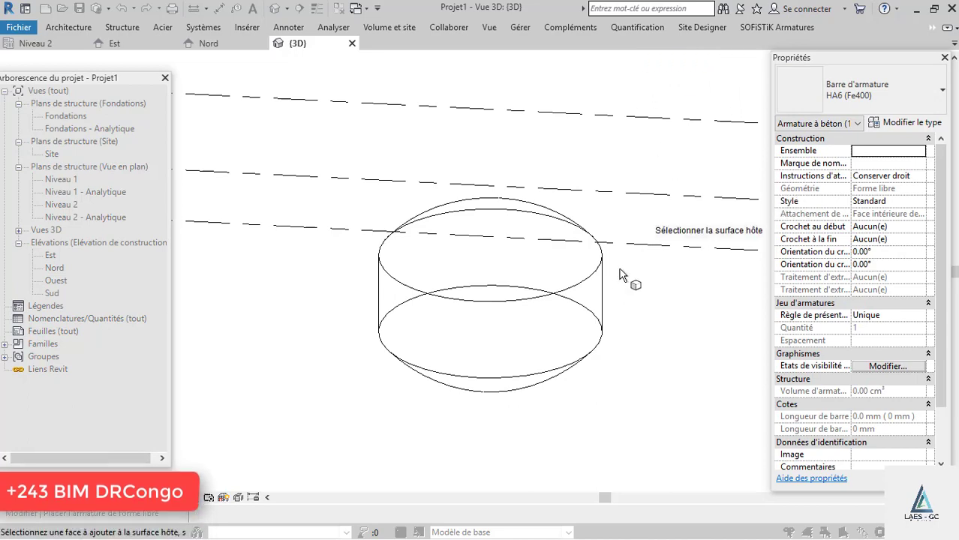
{"action": "left_click", "coordinate": [608, 298]}
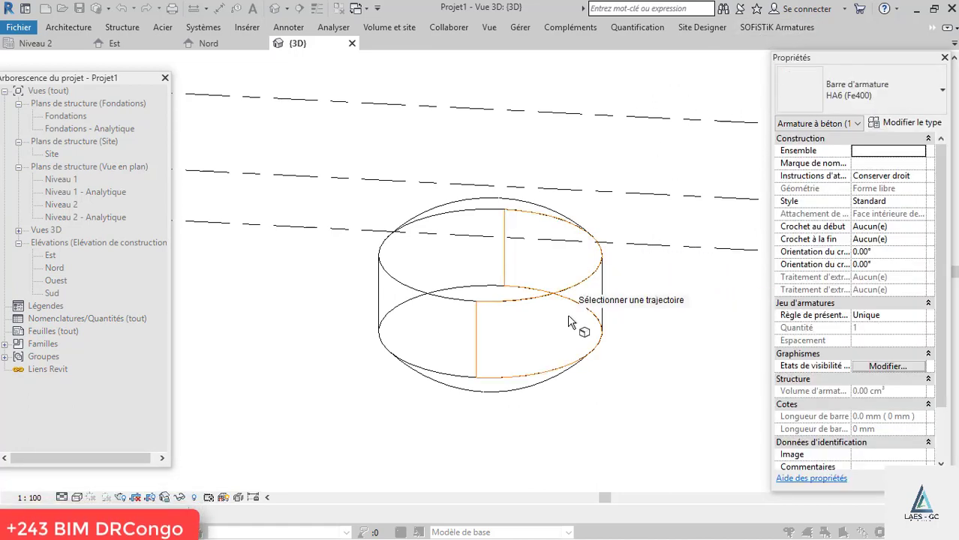
{"action": "left_click", "coordinate": [546, 377]}
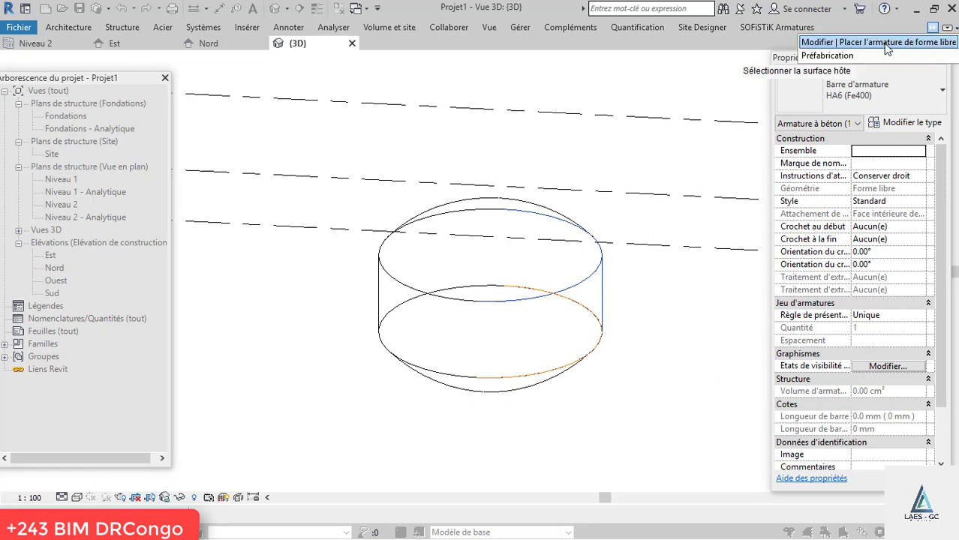
{"action": "left_click", "coordinate": [884, 42]}
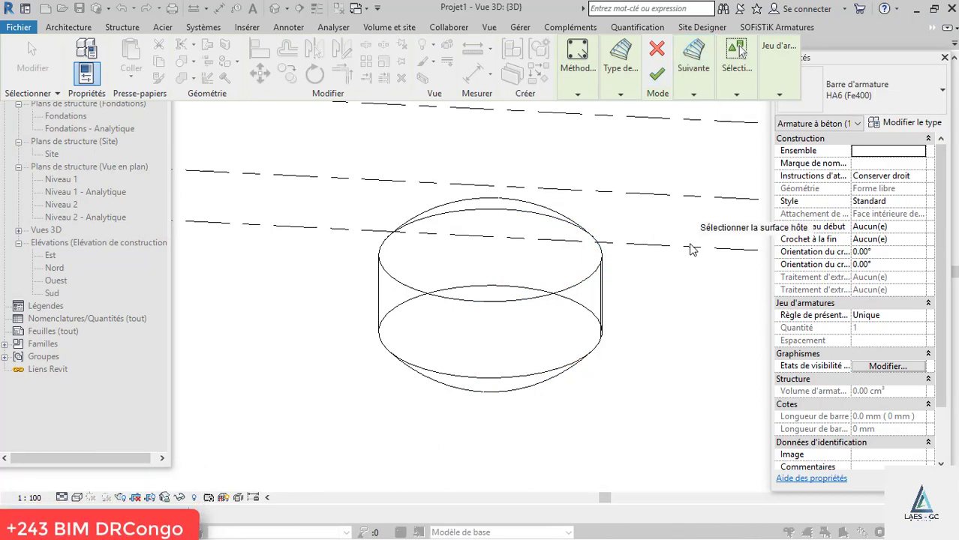
{"action": "middle_click_drag", "start_coordinate": [656, 267], "coordinate": [599, 302], "text": "shift"}
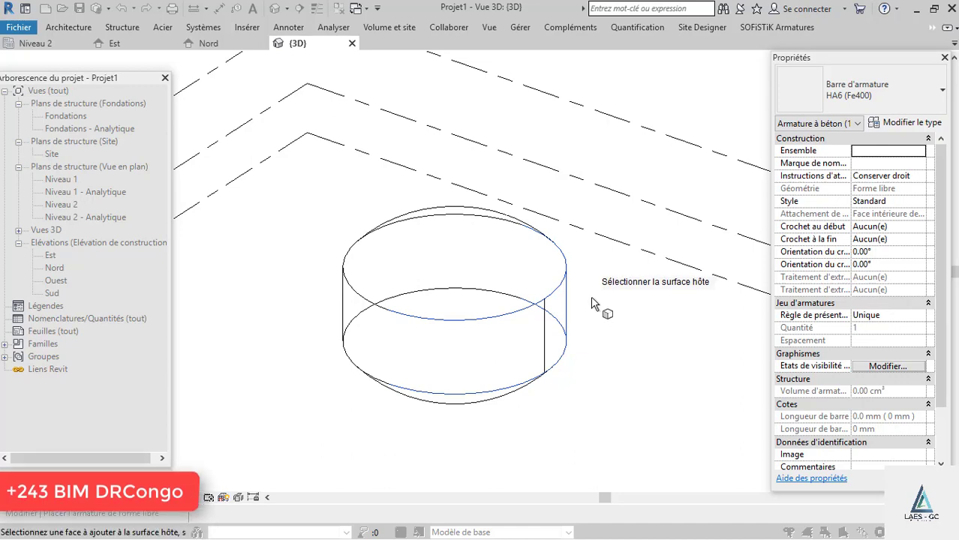
{"action": "key", "text": "Escape"}
{"action": "key", "text": "Escape"}
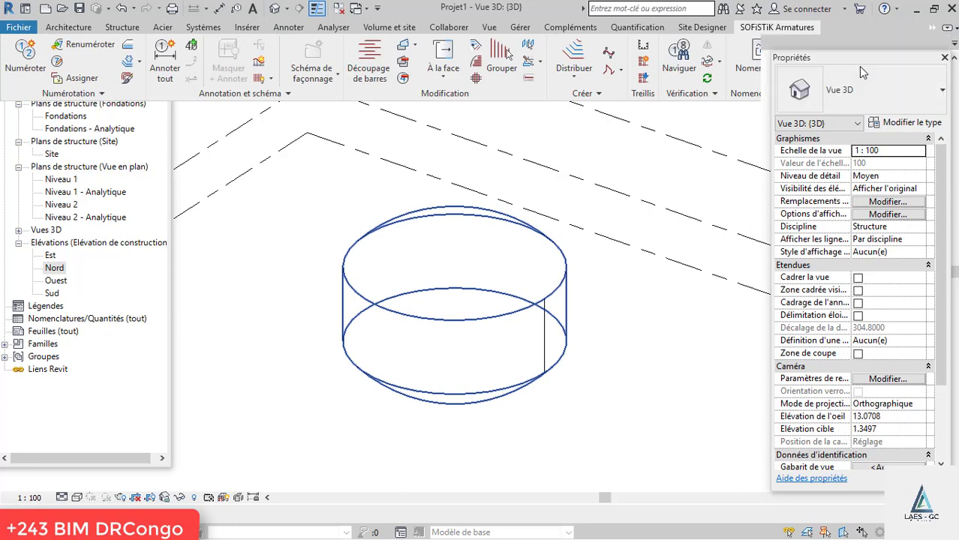
{"action": "left_click", "coordinate": [566, 294]}
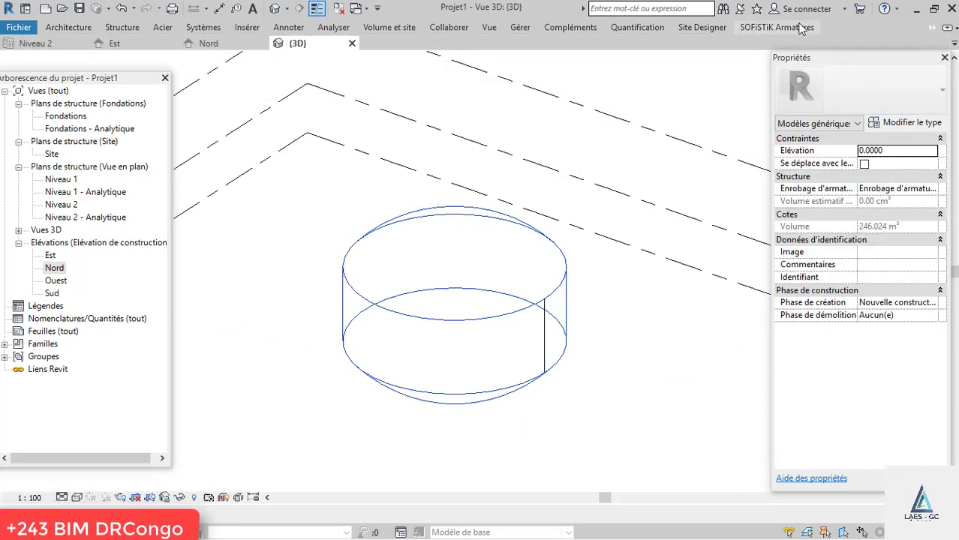
{"action": "left_click", "coordinate": [933, 28]}
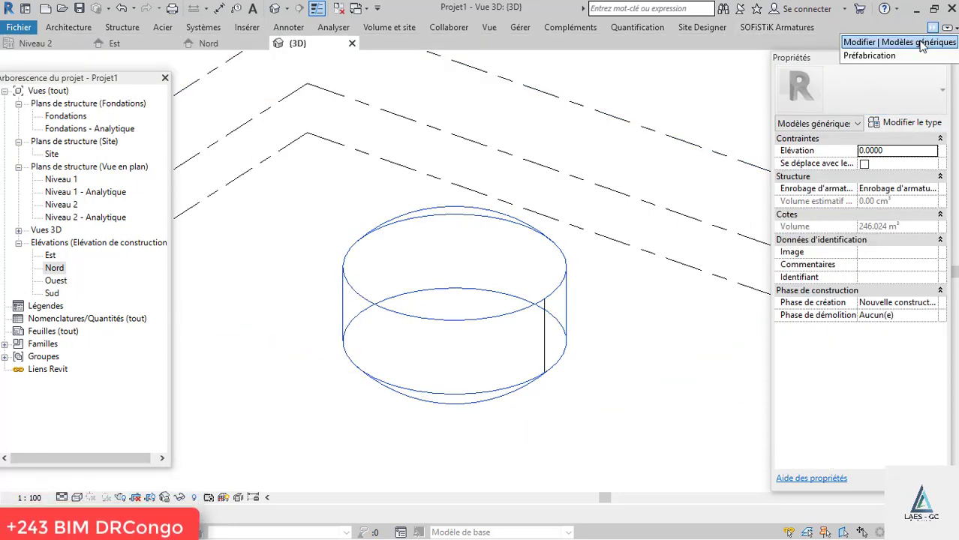
{"action": "left_click", "coordinate": [921, 42]}
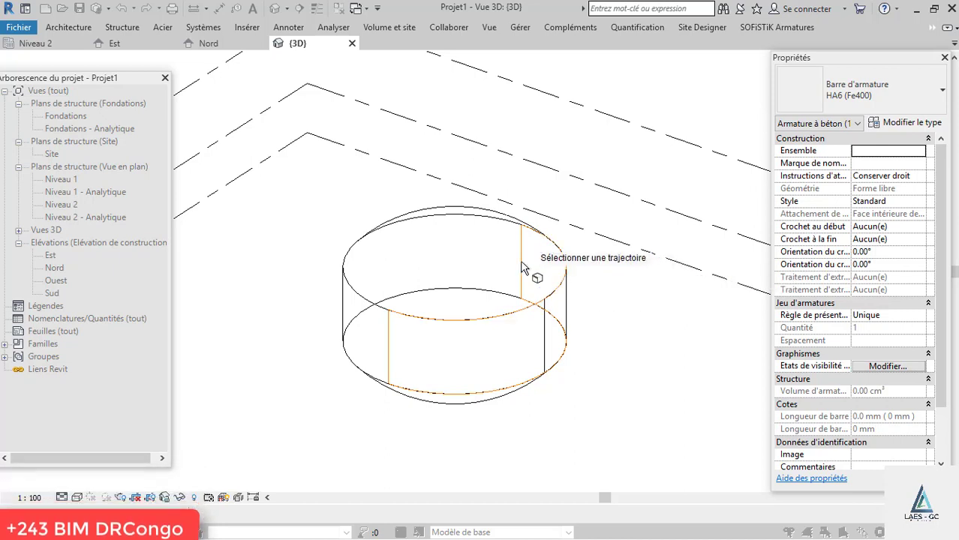
{"action": "key", "text": "Escape"}
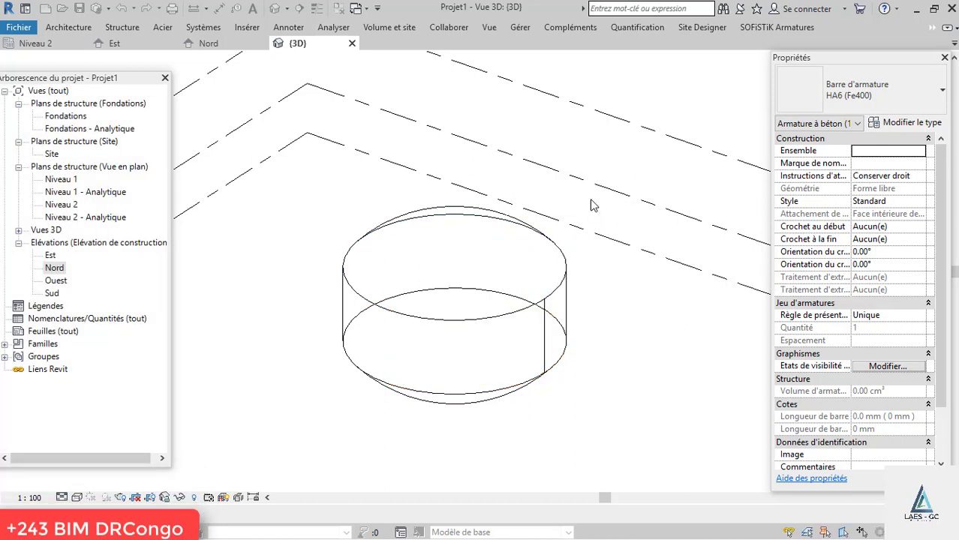
Step: Place a single horizontal free-form HA6 (Fe400) bar on the same wall half with Surface distribution, from the dome as start surface to the underside as end surface
{"action": "left_click", "coordinate": [932, 29]}
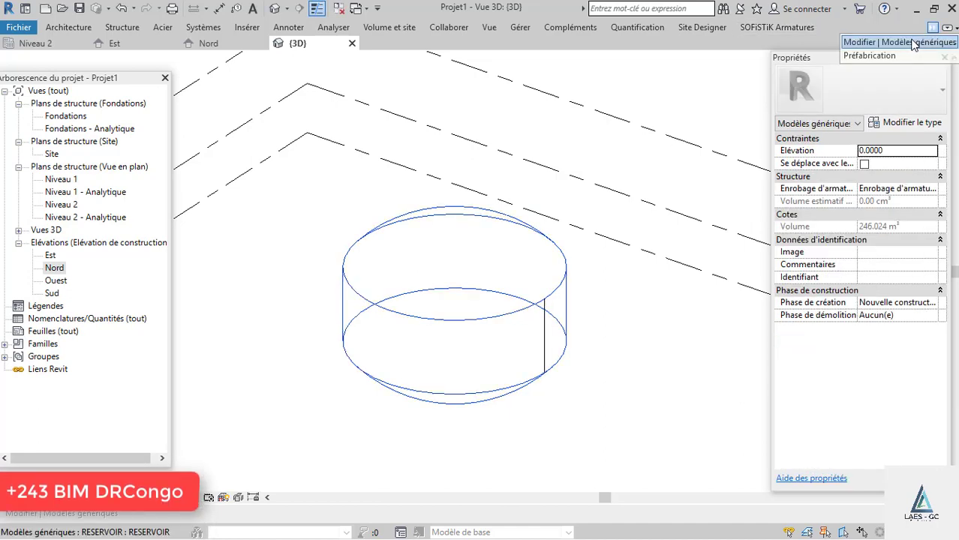
{"action": "left_click", "coordinate": [900, 43]}
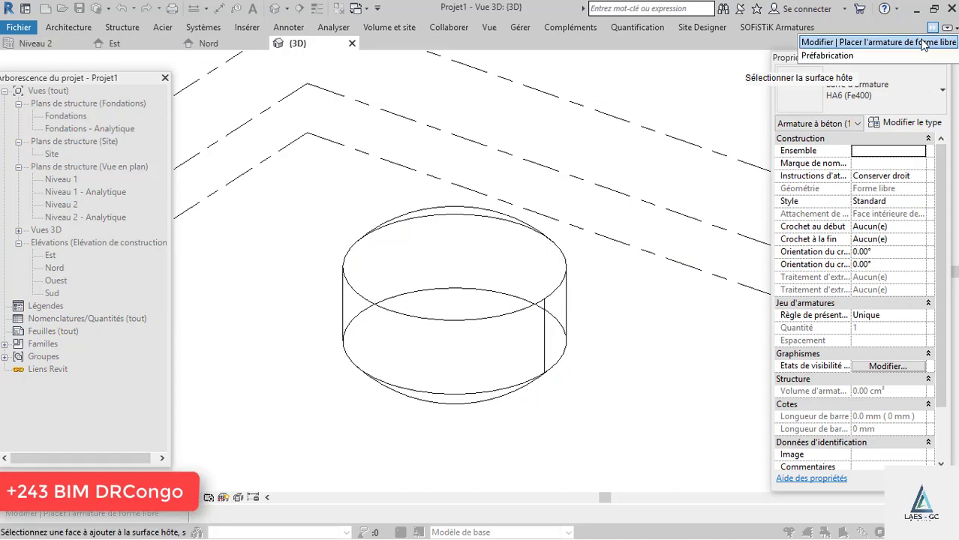
{"action": "left_click", "coordinate": [922, 43]}
{"action": "mouse_move", "coordinate": [600, 94]}
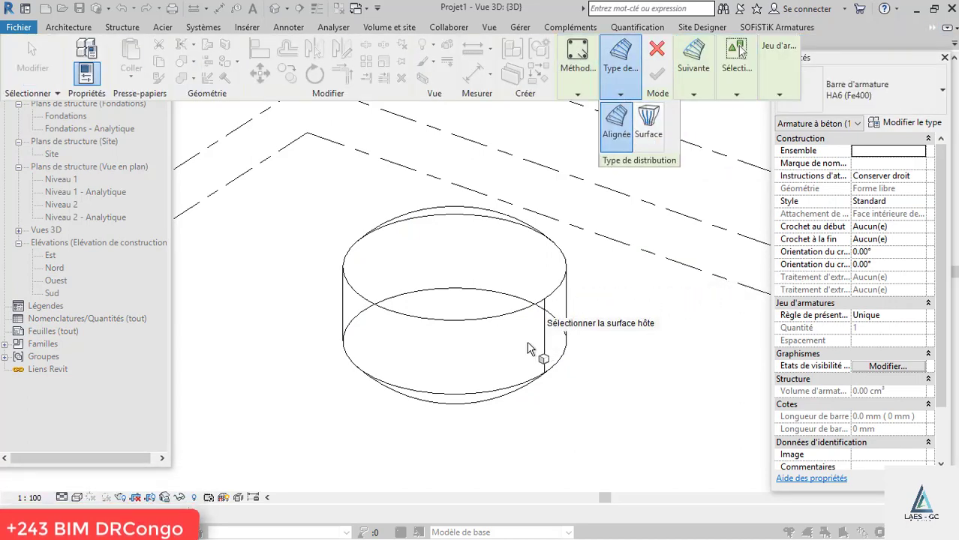
{"action": "left_click", "coordinate": [519, 387]}
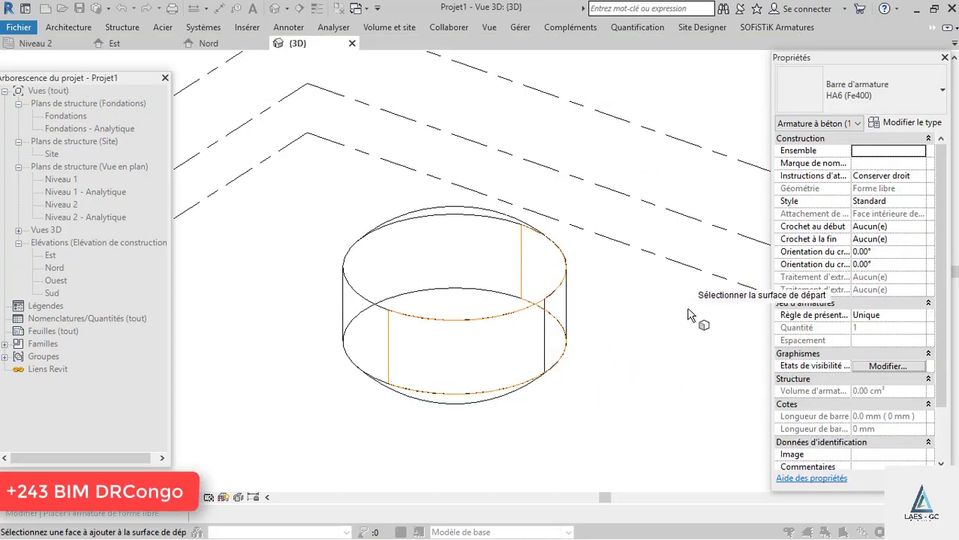
{"action": "left_click", "coordinate": [559, 250]}
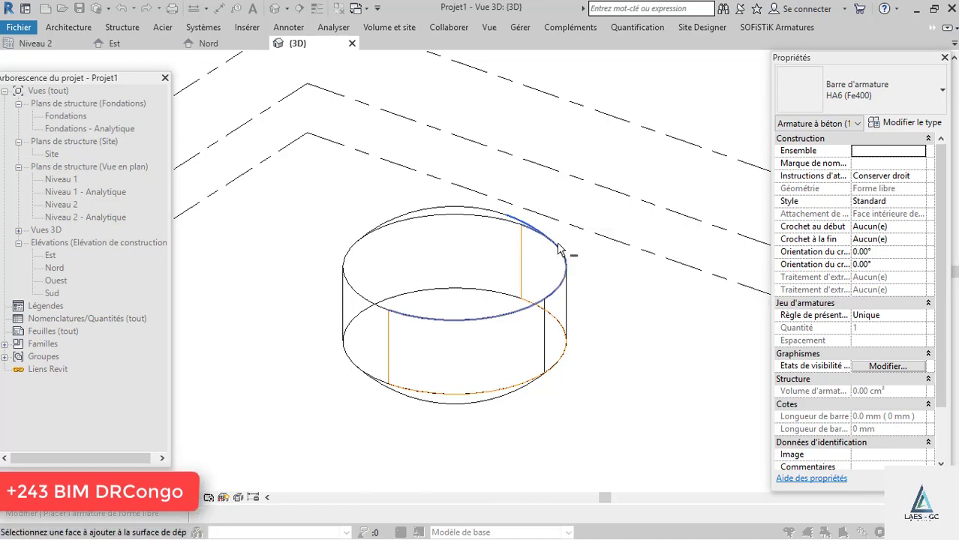
{"action": "key", "text": "space"}
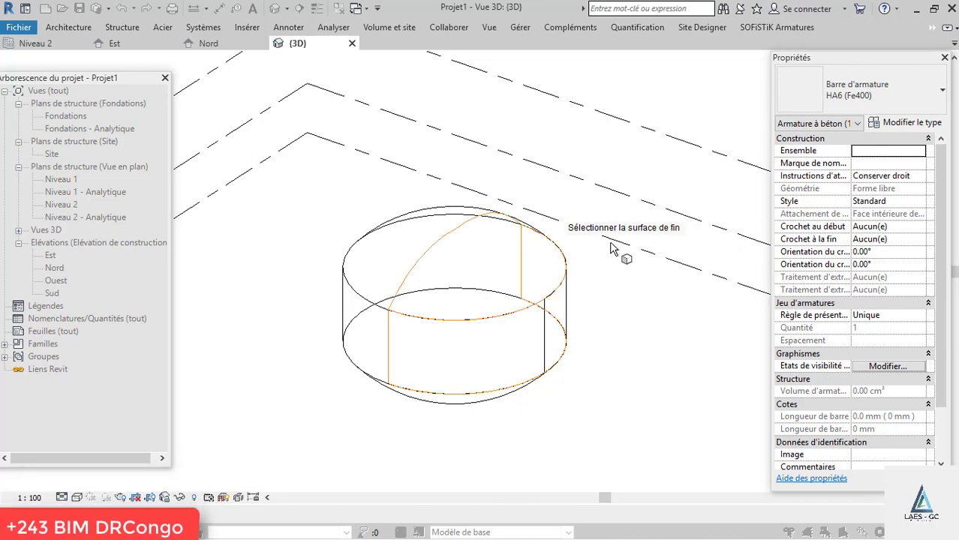
{"action": "left_click", "coordinate": [514, 388]}
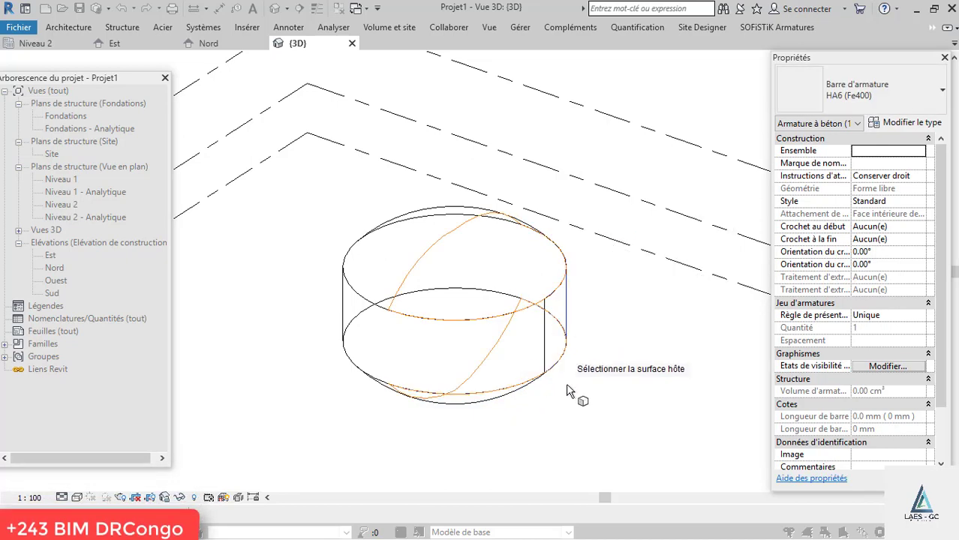
{"action": "left_click", "coordinate": [789, 28]}
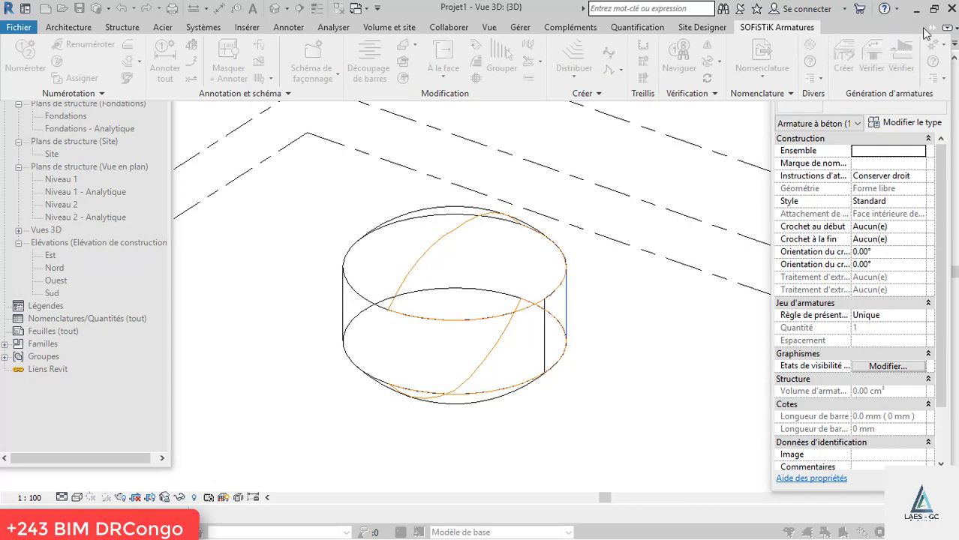
{"action": "left_click", "coordinate": [933, 28]}
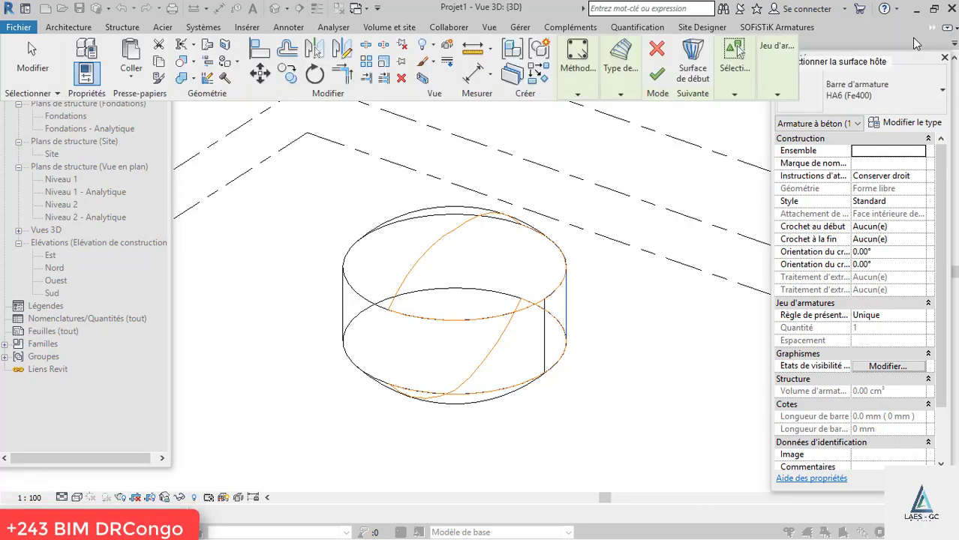
{"action": "left_click", "coordinate": [657, 76]}
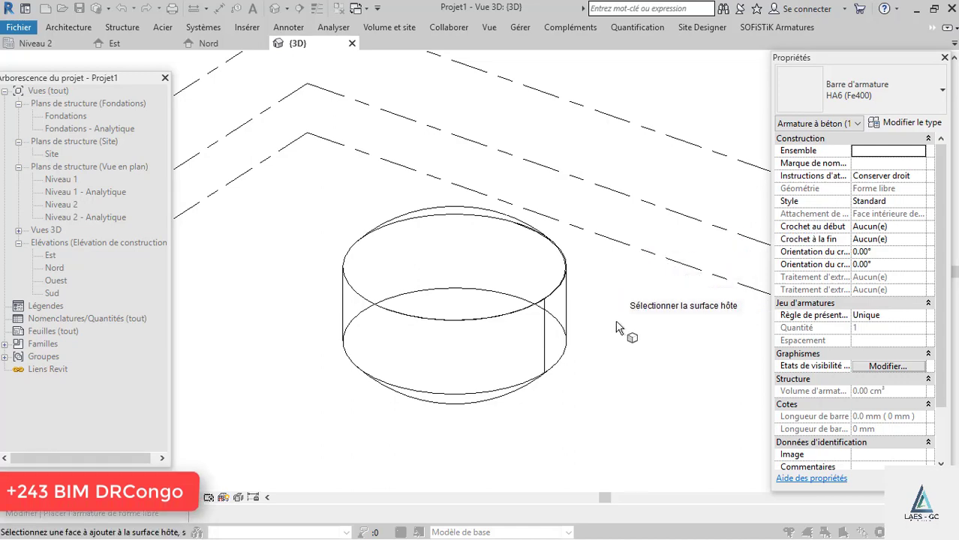
{"action": "middle_click_drag", "start_coordinate": [627, 327], "coordinate": [495, 255], "text": "shift"}
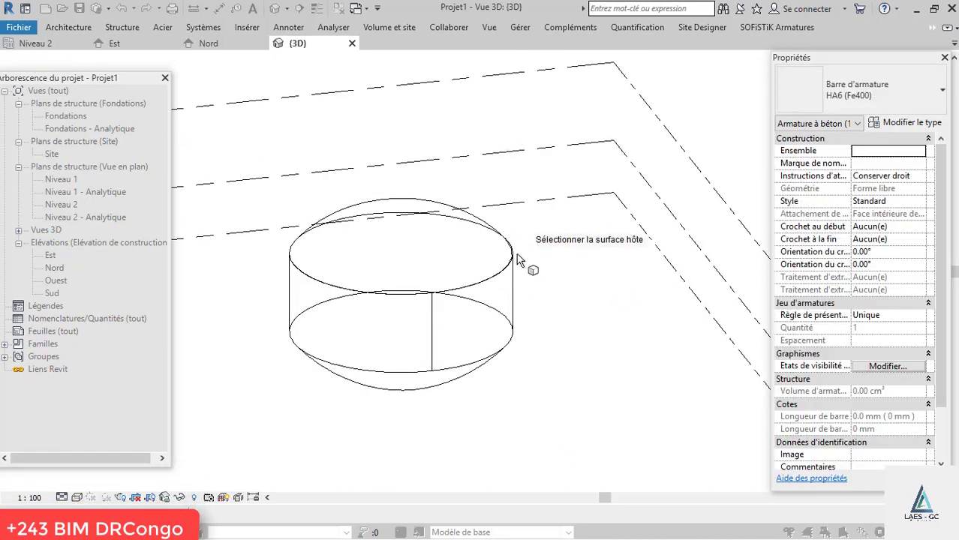
{"action": "scroll", "coordinate": [510, 264], "scroll_direction": "up", "scroll_amount": 5}
{"action": "key", "text": "Escape"}
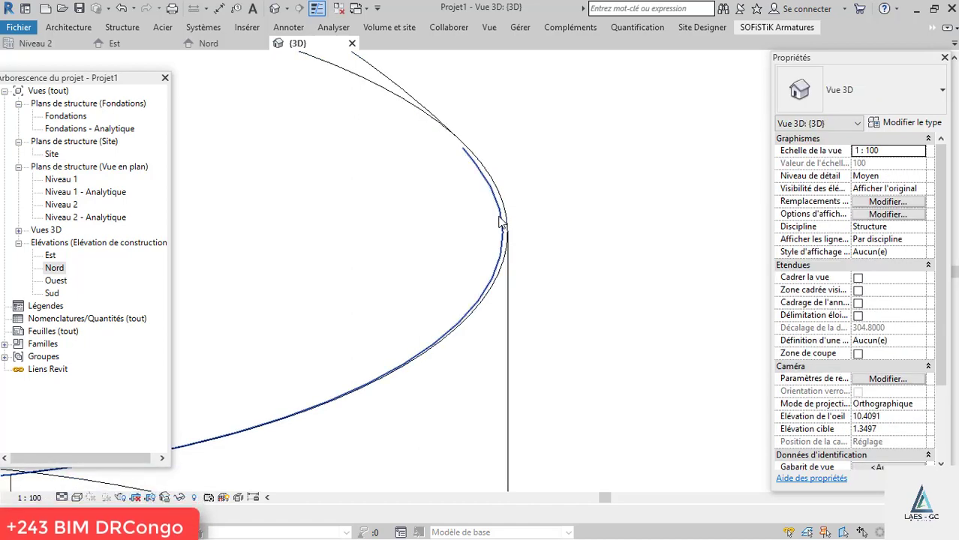
Step: Set the horizontal bar's layout rule to maximum spacing (Espacement maximum) with a spacing of 200 mm
{"action": "scroll", "coordinate": [598, 222], "scroll_direction": "down", "scroll_amount": 4}
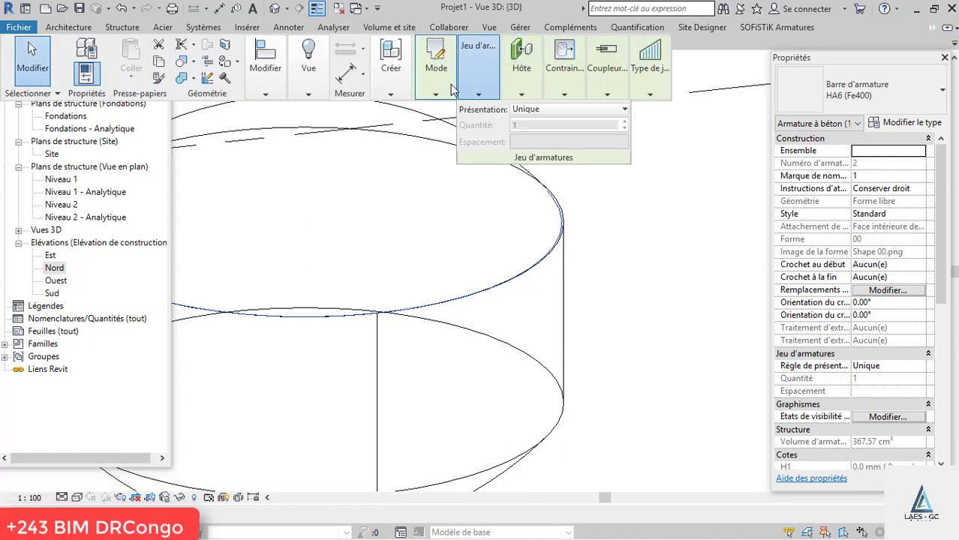
{"action": "mouse_move", "coordinate": [529, 90]}
{"action": "left_click", "coordinate": [608, 110]}
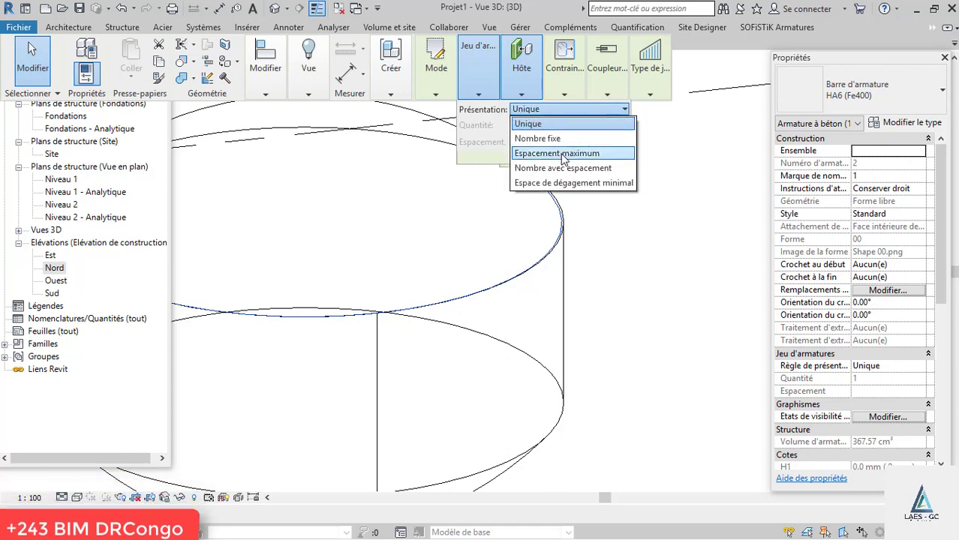
{"action": "left_click", "coordinate": [562, 154]}
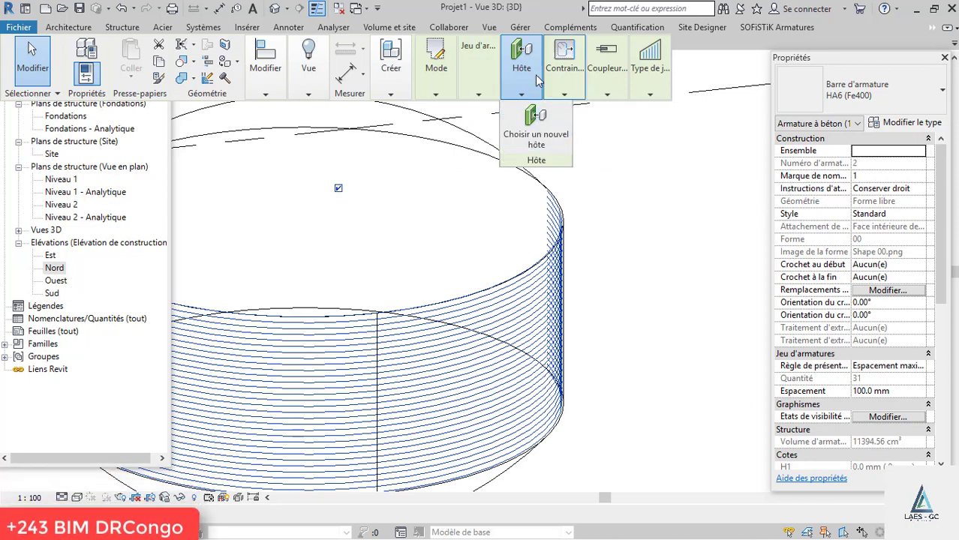
{"action": "left_click_drag", "start_coordinate": [554, 143], "coordinate": [499, 147]}
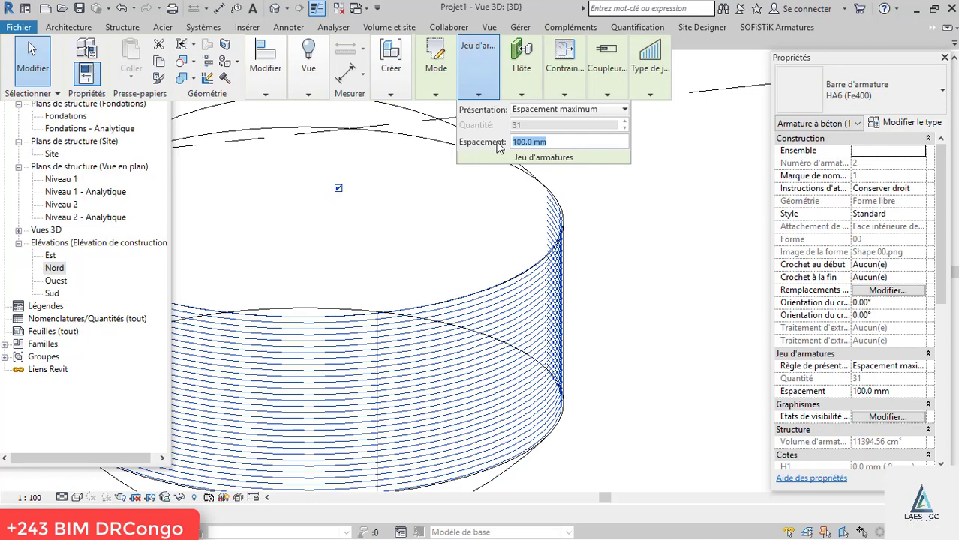
{"action": "type", "text": "30"}
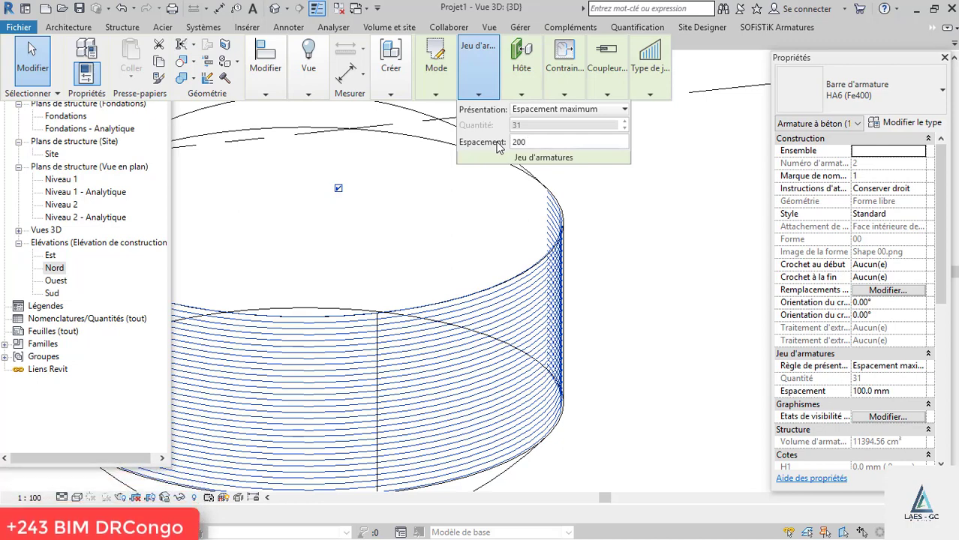
{"action": "key", "text": "Return"}
{"action": "scroll", "coordinate": [646, 236], "scroll_direction": "down", "scroll_amount": 3}
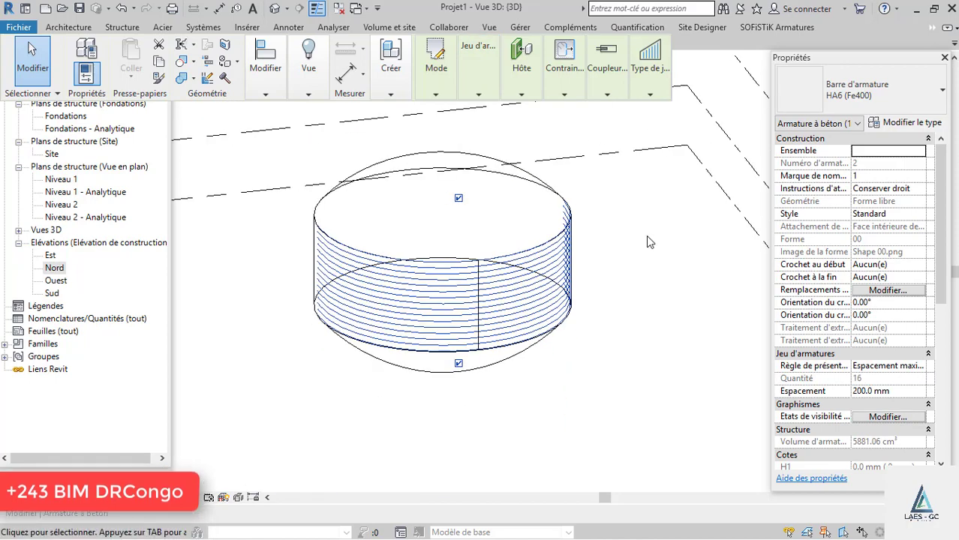
{"action": "middle_click_drag", "start_coordinate": [465, 311], "coordinate": [535, 330], "text": "shift"}
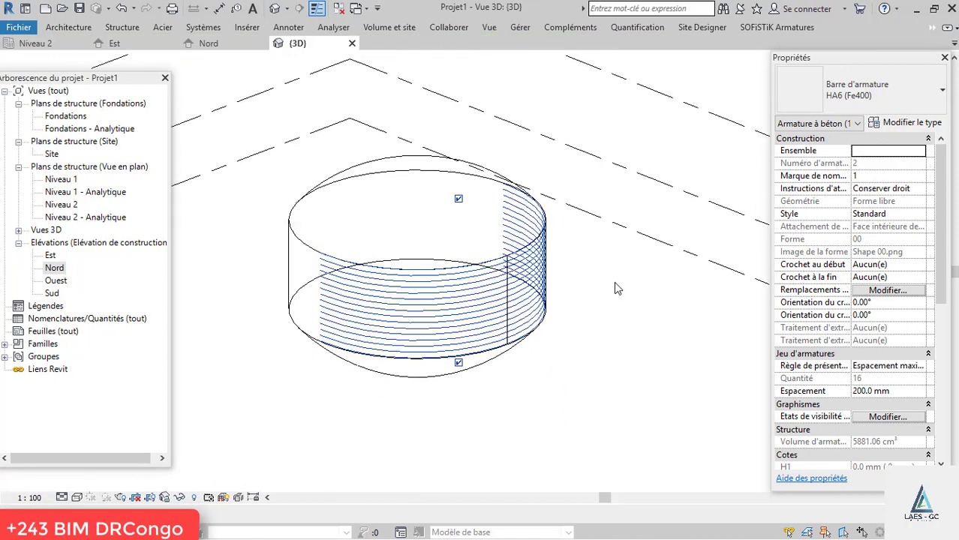
{"action": "left_click", "coordinate": [614, 282]}
Step: Distribute the vertical wall bar by maximum spacing (Espacement maximum) at 200 mm
{"action": "scroll", "coordinate": [529, 288], "scroll_direction": "up", "scroll_amount": 5}
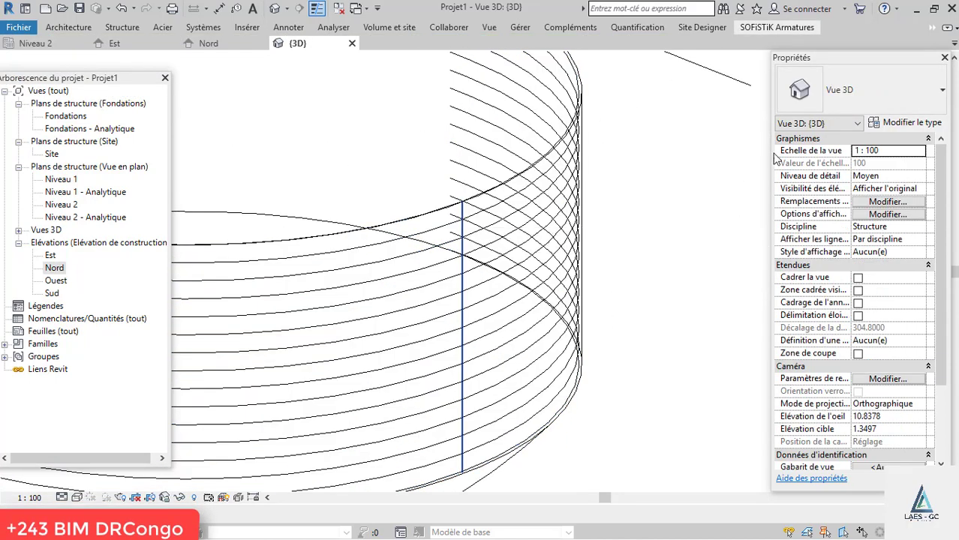
{"action": "left_click", "coordinate": [933, 27]}
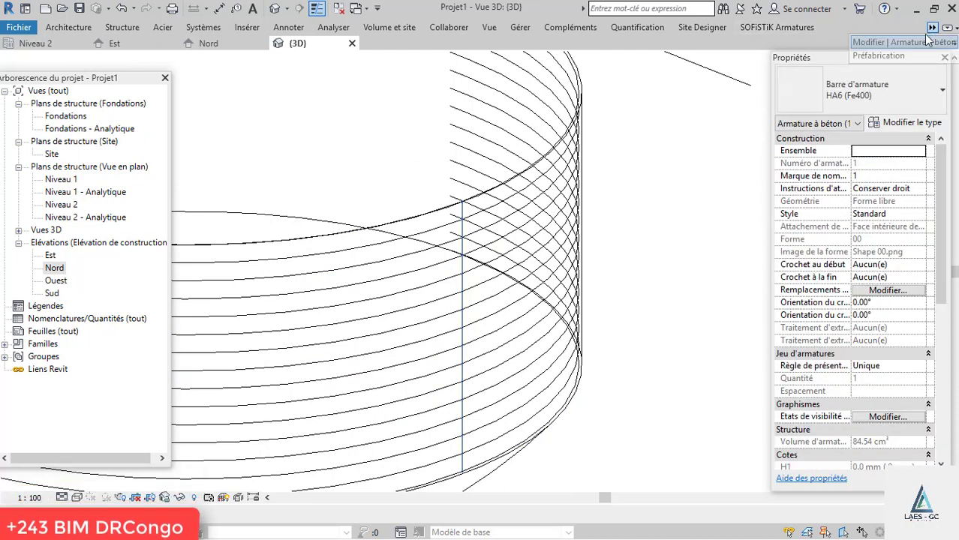
{"action": "left_click", "coordinate": [523, 98]}
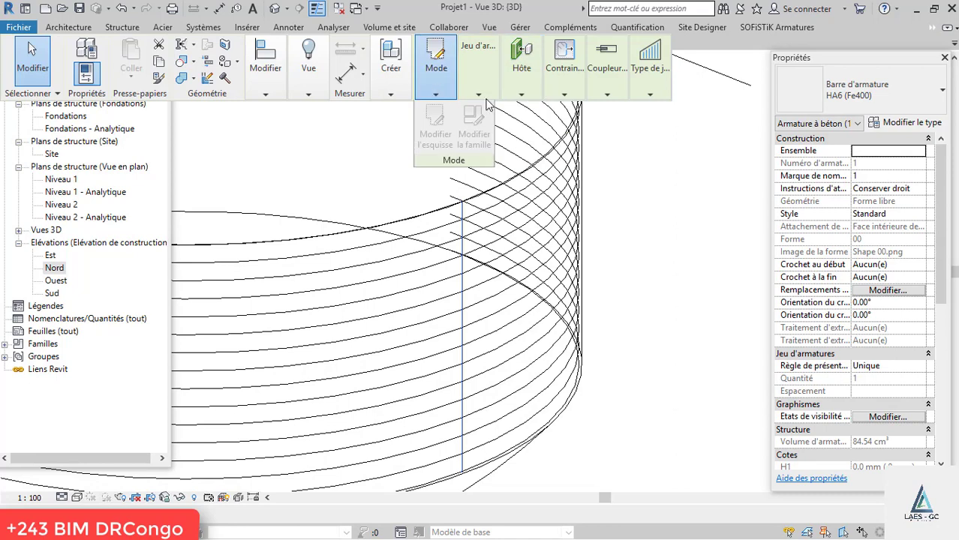
{"action": "mouse_move", "coordinate": [494, 95]}
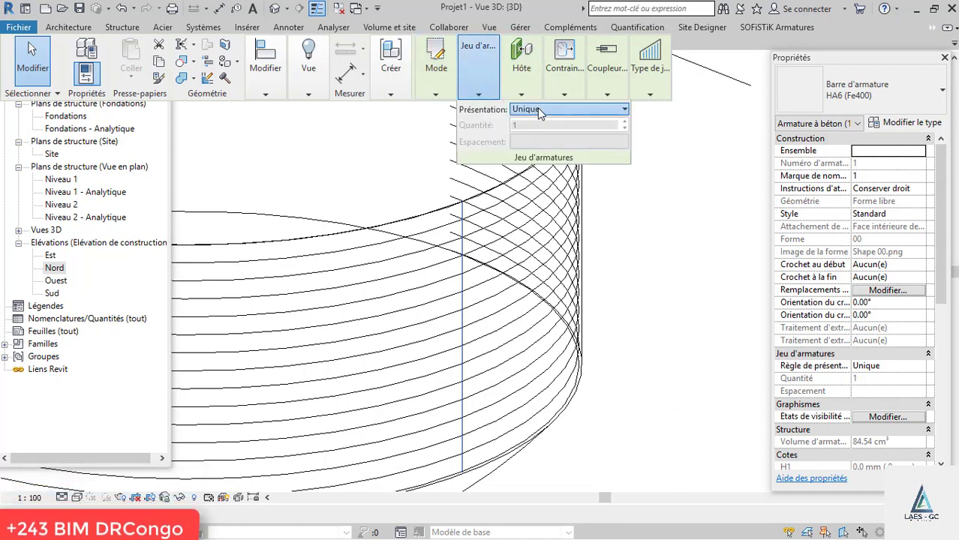
{"action": "left_click", "coordinate": [540, 111]}
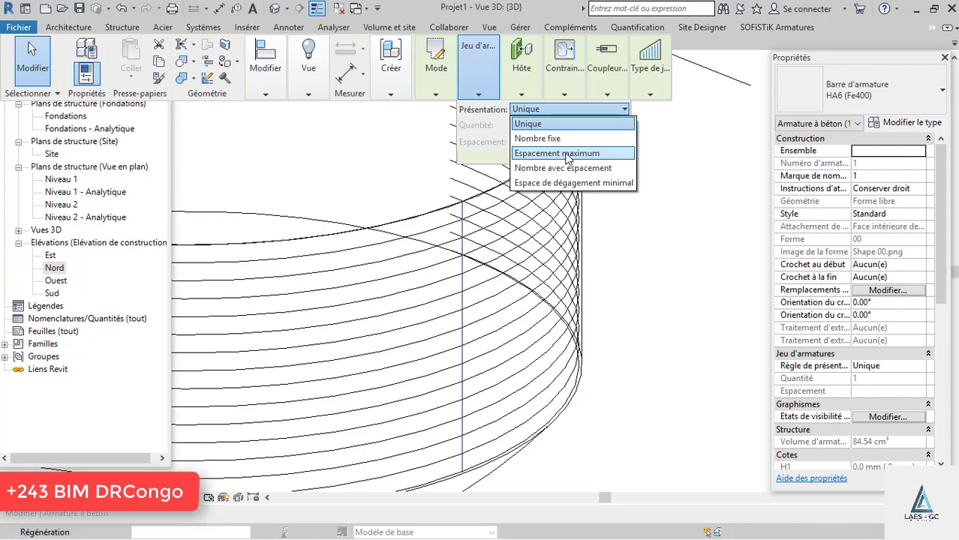
{"action": "left_click", "coordinate": [566, 154]}
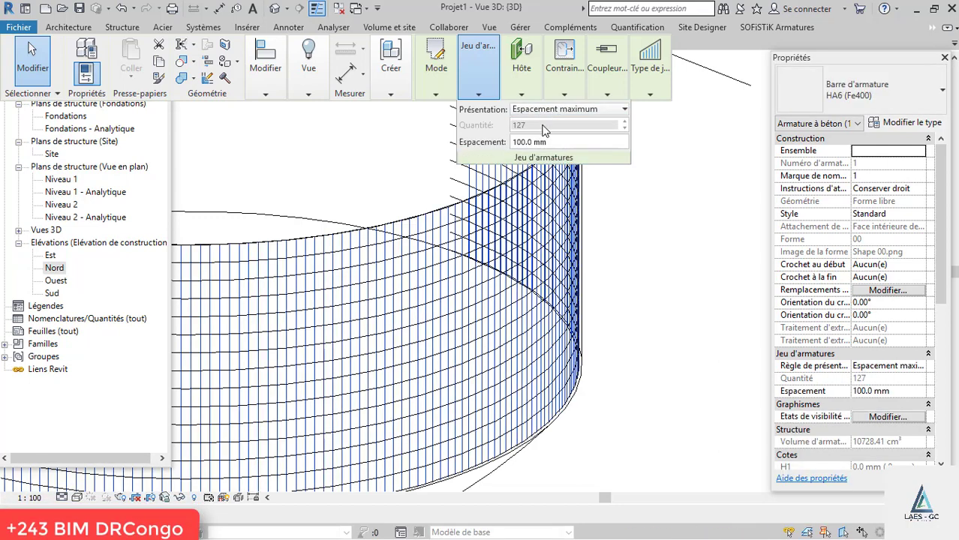
{"action": "left_click", "coordinate": [540, 142]}
{"action": "type", "text": "200"}
{"action": "key", "text": "Return"}
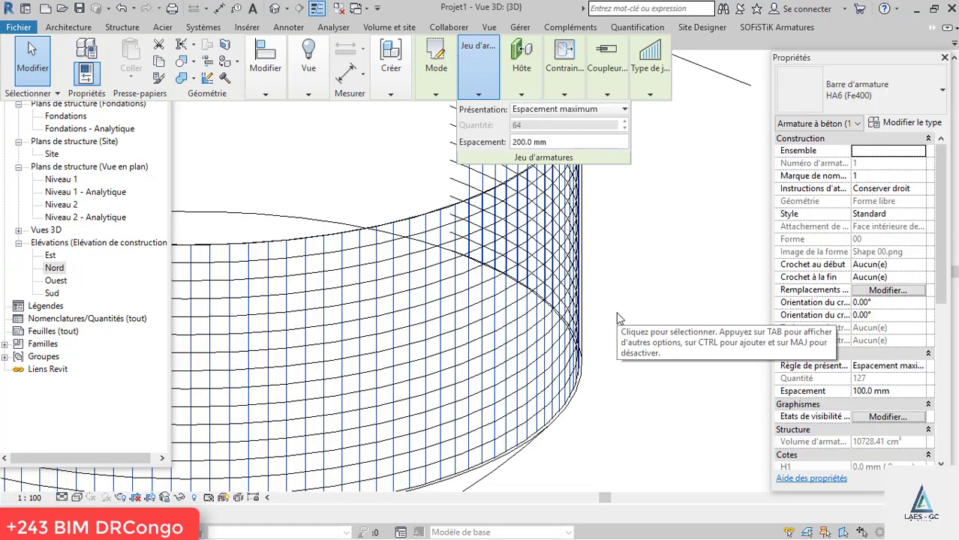
{"action": "scroll", "coordinate": [650, 308], "scroll_direction": "down", "scroll_amount": 3}
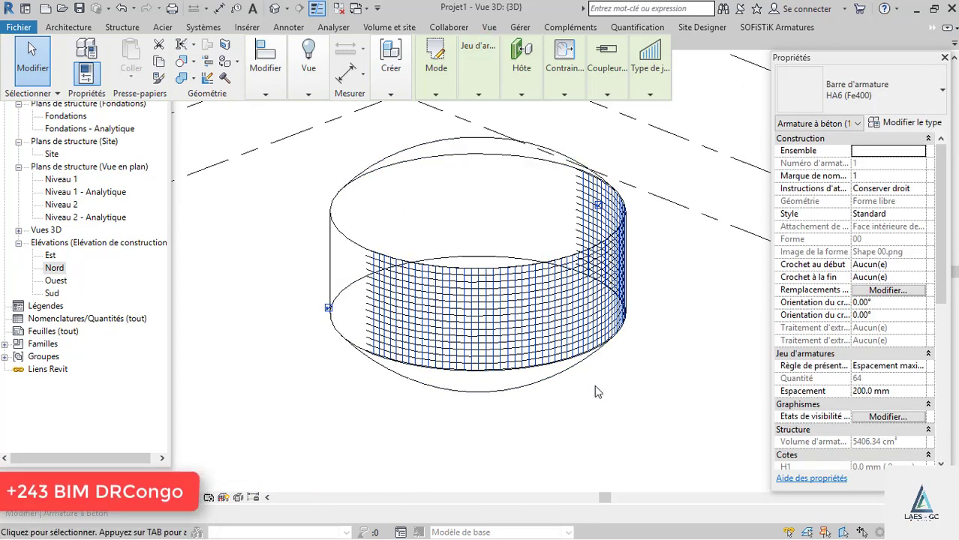
{"action": "middle_click_drag", "start_coordinate": [639, 374], "coordinate": [429, 318], "text": "shift"}
{"action": "key", "text": "Escape"}
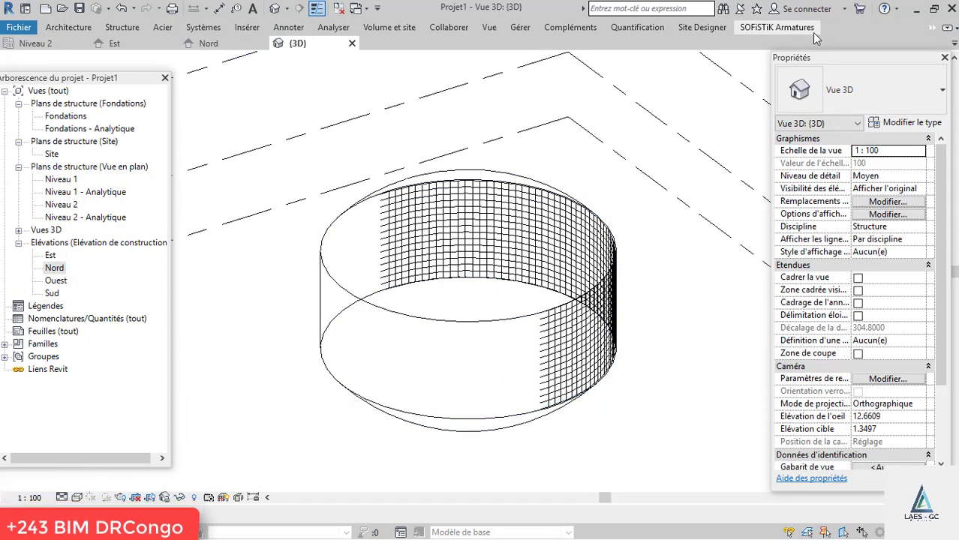
{"action": "left_click", "coordinate": [800, 28]}
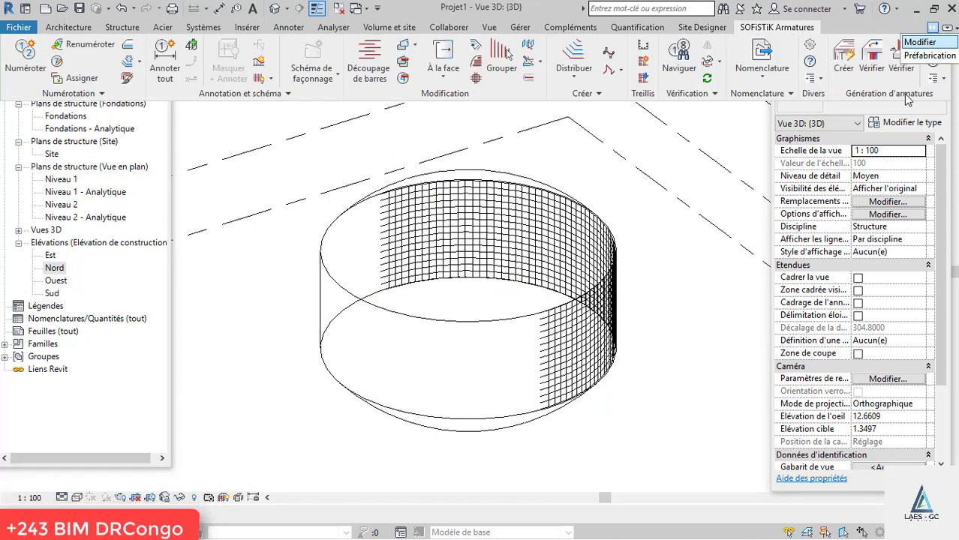
{"action": "left_click", "coordinate": [919, 43]}
{"action": "left_click", "coordinate": [698, 279]}
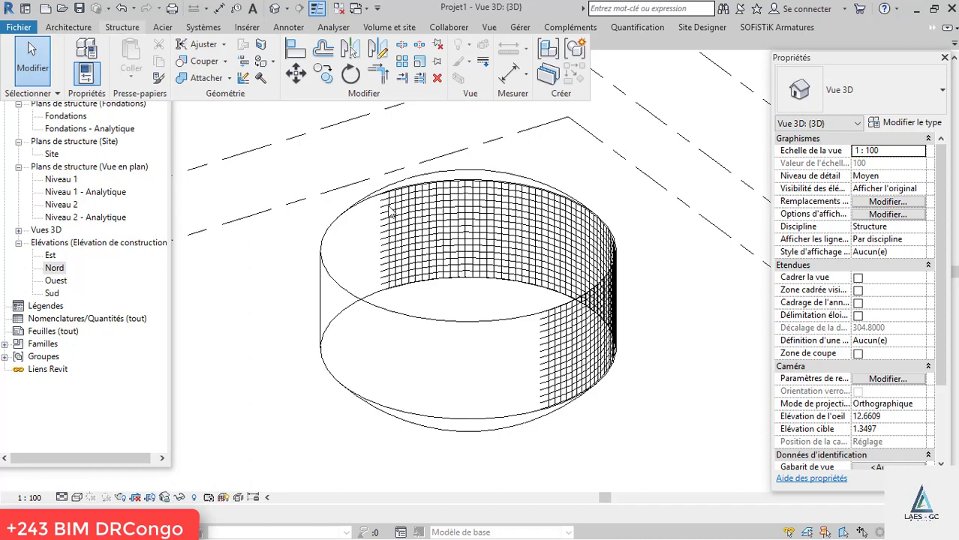
Step: Place a single horizontal free-form HA6 (Fe400) bar on the unreinforced wall half, from the dome as start surface to the underside as end surface
{"action": "left_click", "coordinate": [446, 411]}
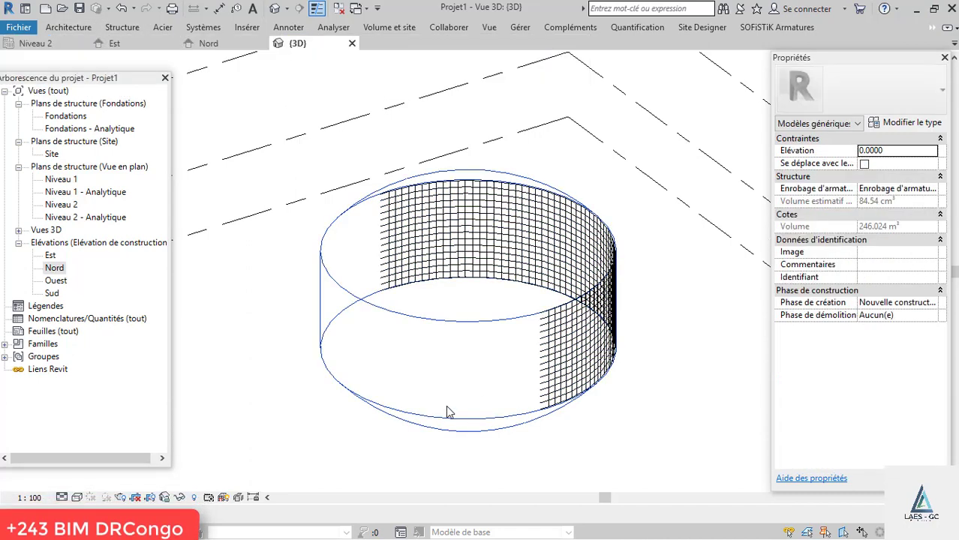
{"action": "left_click", "coordinate": [932, 28]}
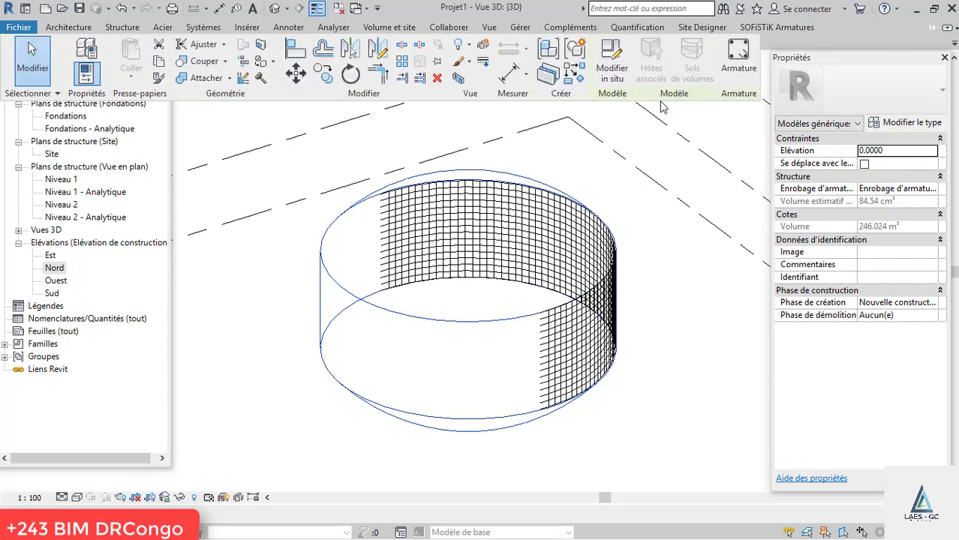
{"action": "left_click", "coordinate": [740, 55]}
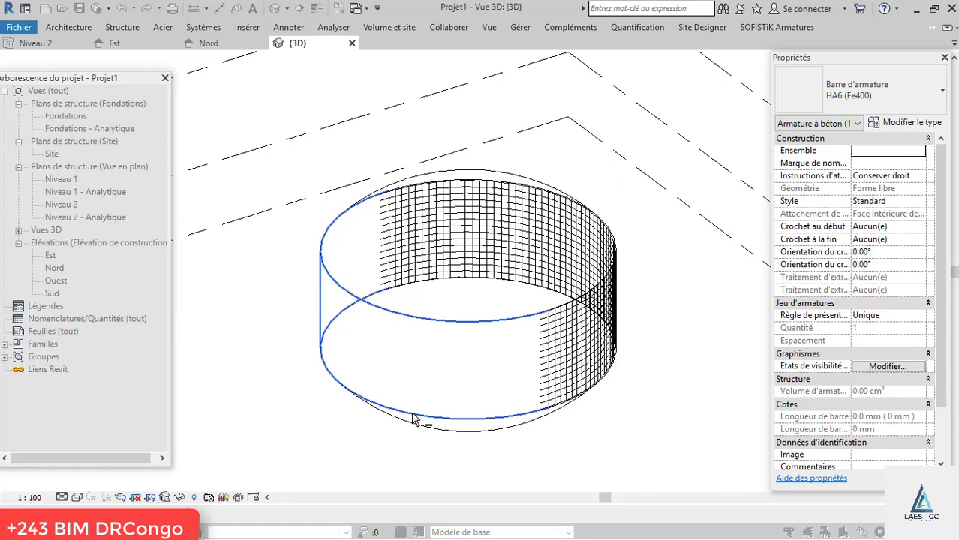
{"action": "left_click", "coordinate": [389, 313]}
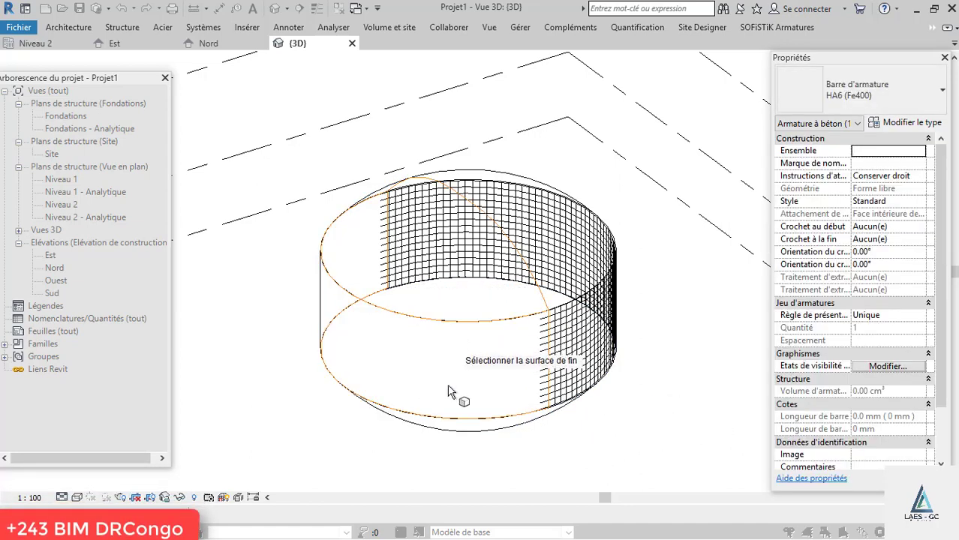
{"action": "left_click", "coordinate": [426, 432]}
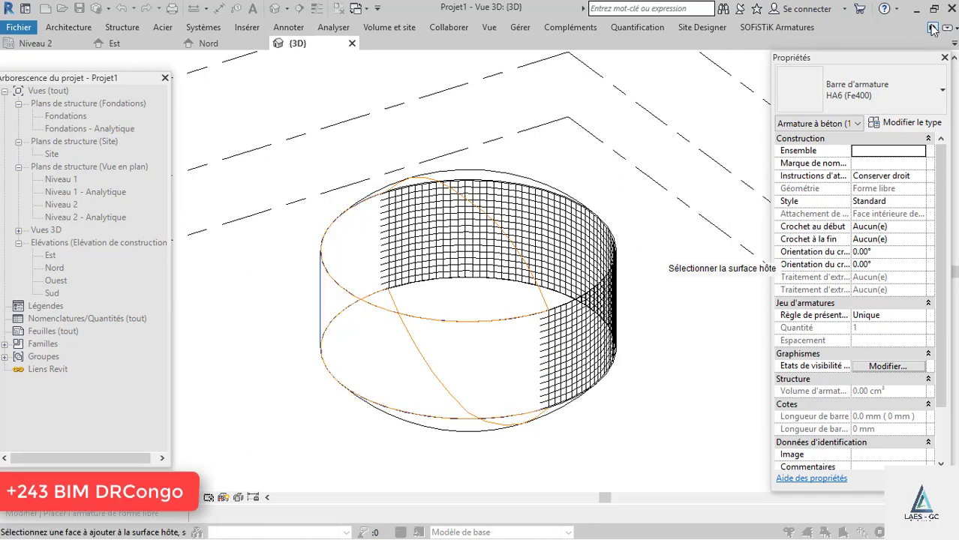
{"action": "left_click", "coordinate": [932, 27]}
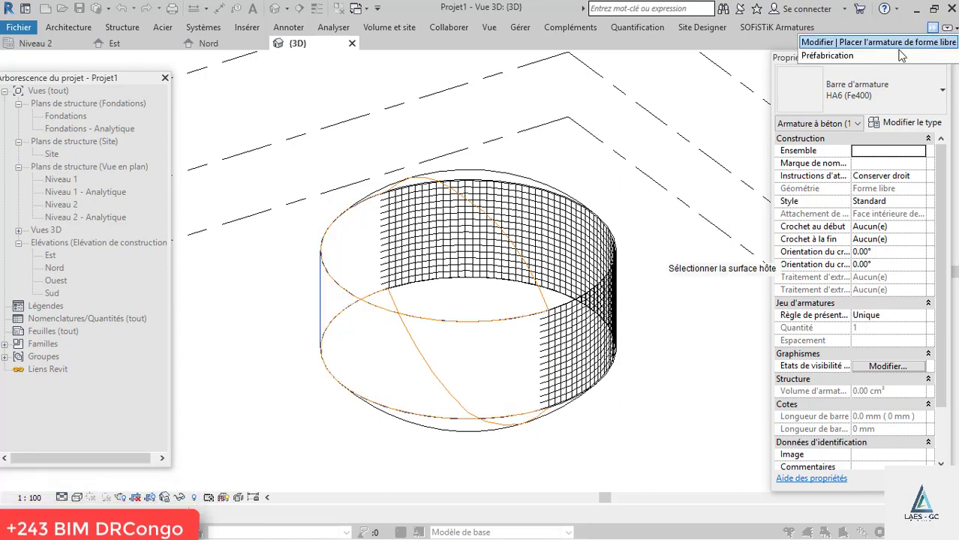
{"action": "left_click", "coordinate": [893, 43]}
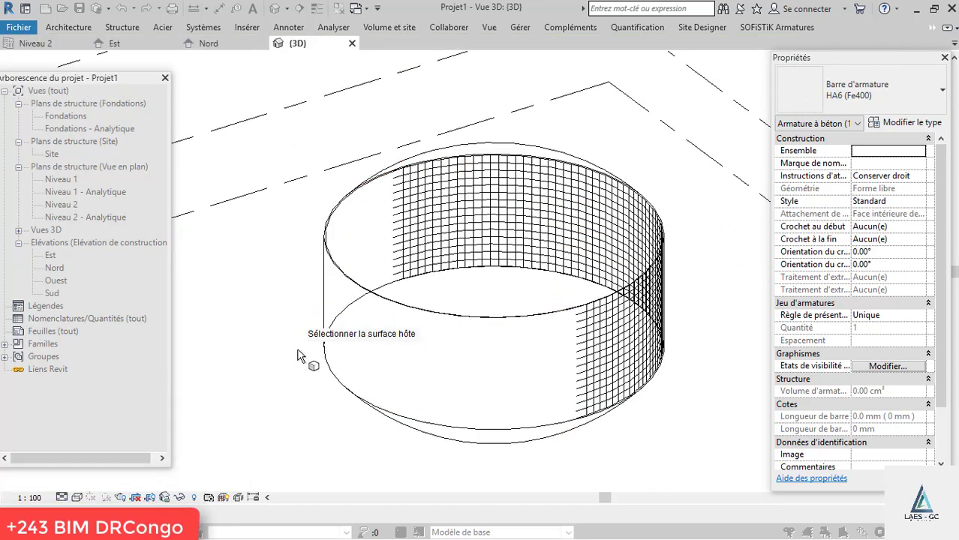
{"action": "scroll", "coordinate": [310, 354], "scroll_direction": "up", "scroll_amount": 2}
{"action": "key", "text": "Escape"}
{"action": "key", "text": "Escape"}
Step: Distribute the new horizontal wall bar by maximum spacing (Espacement maximum) at 100 mm
{"action": "scroll", "coordinate": [363, 201], "scroll_direction": "up", "scroll_amount": 3}
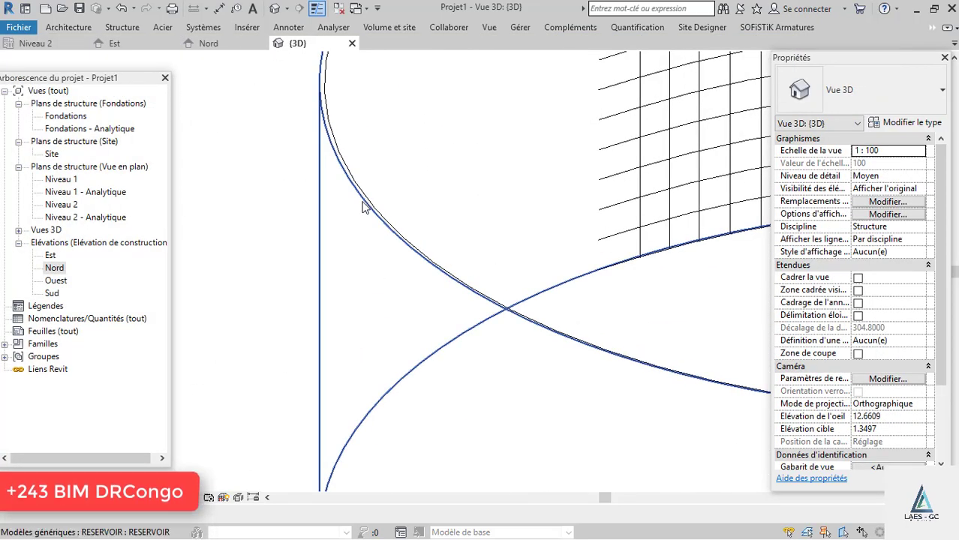
{"action": "scroll", "coordinate": [436, 264], "scroll_direction": "up", "scroll_amount": 1}
{"action": "left_click", "coordinate": [433, 262]}
{"action": "left_click", "coordinate": [432, 263]}
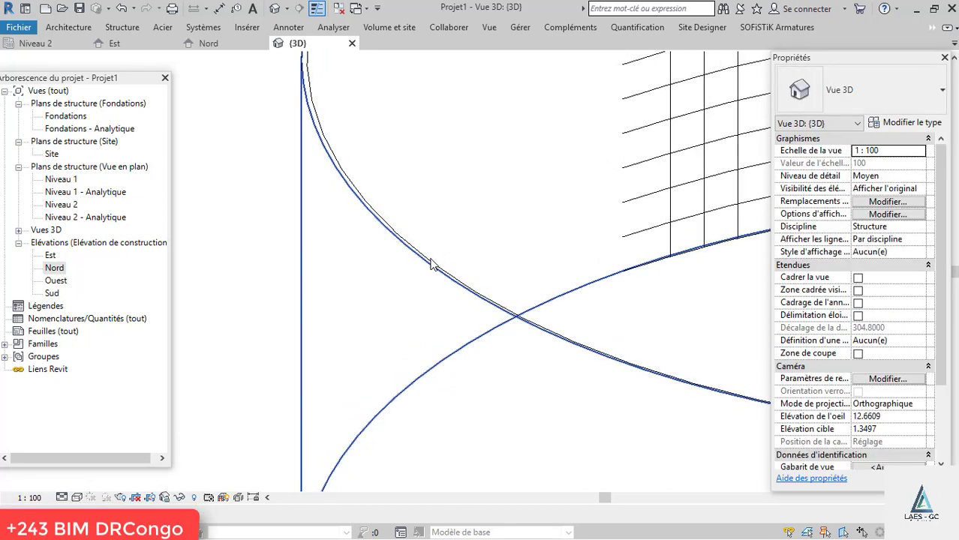
{"action": "scroll", "coordinate": [410, 271], "scroll_direction": "up", "scroll_amount": 2}
{"action": "scroll", "coordinate": [410, 271], "scroll_direction": "up", "scroll_amount": 1}
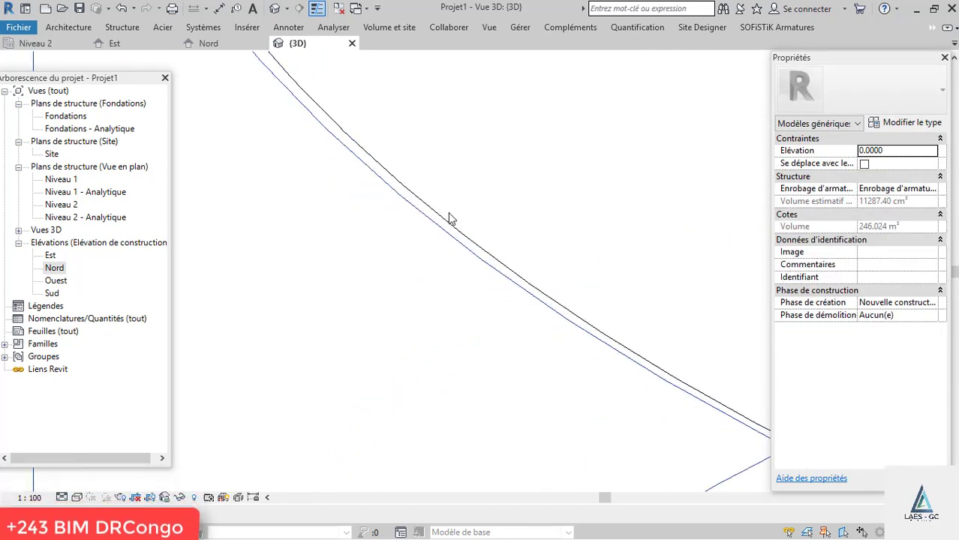
{"action": "scroll", "coordinate": [369, 286], "scroll_direction": "down", "scroll_amount": 4}
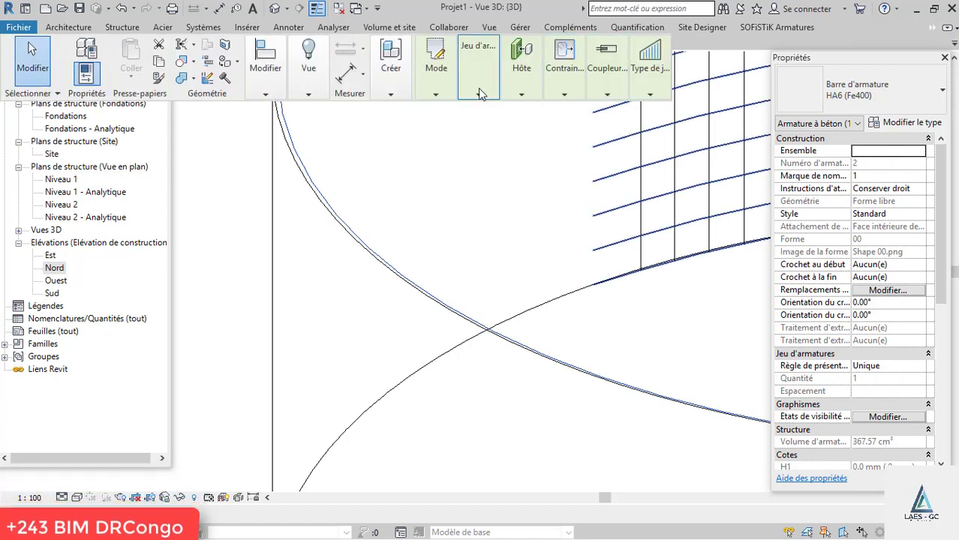
{"action": "mouse_move", "coordinate": [478, 87]}
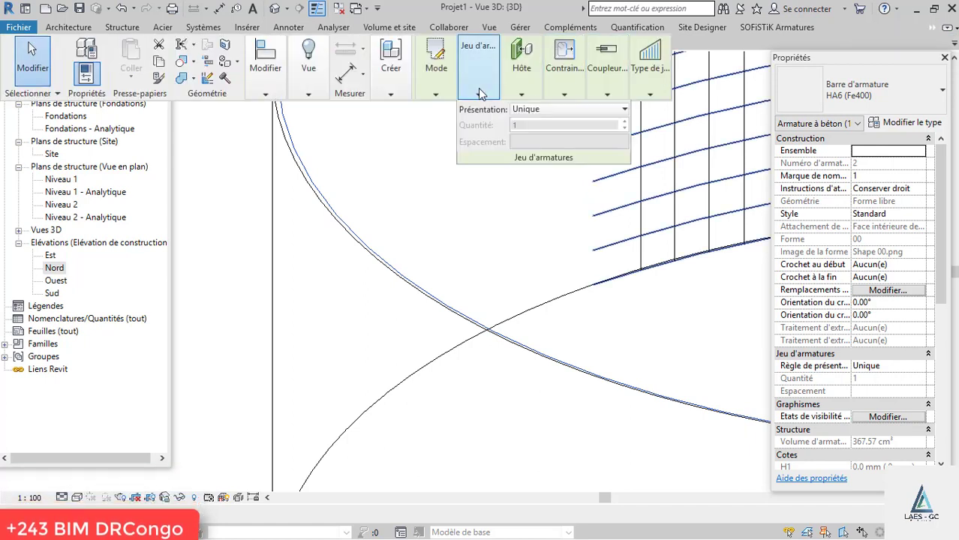
{"action": "left_click", "coordinate": [554, 109]}
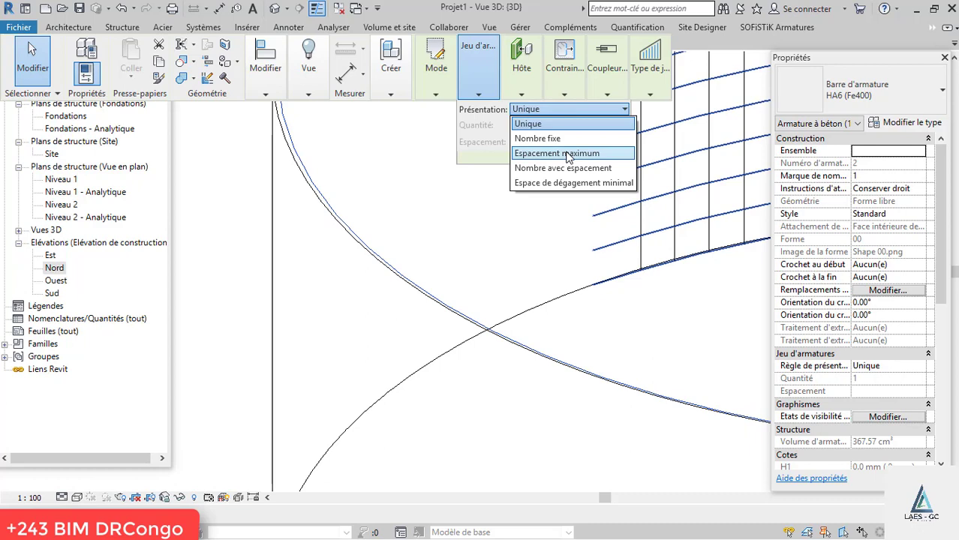
{"action": "left_click", "coordinate": [568, 154]}
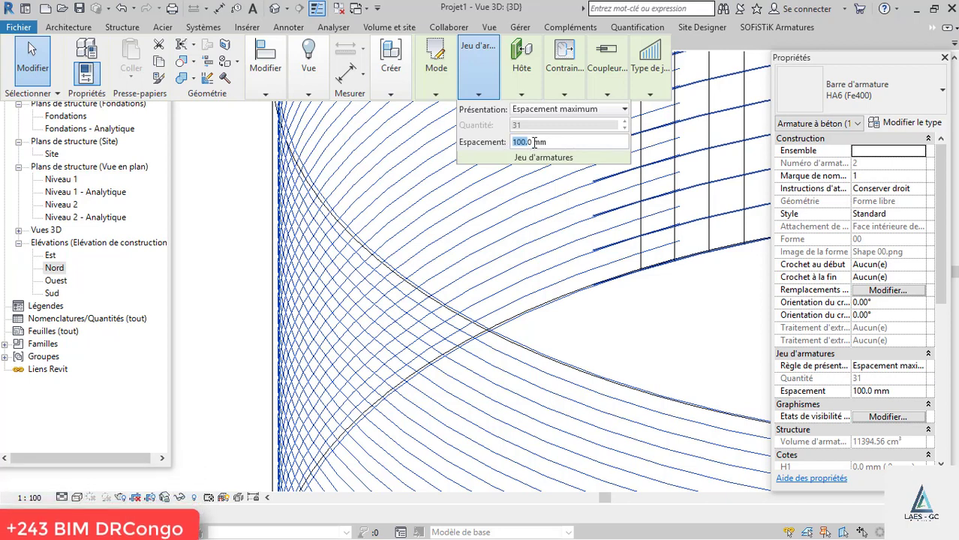
{"action": "left_click_drag", "start_coordinate": [559, 141], "coordinate": [476, 133]}
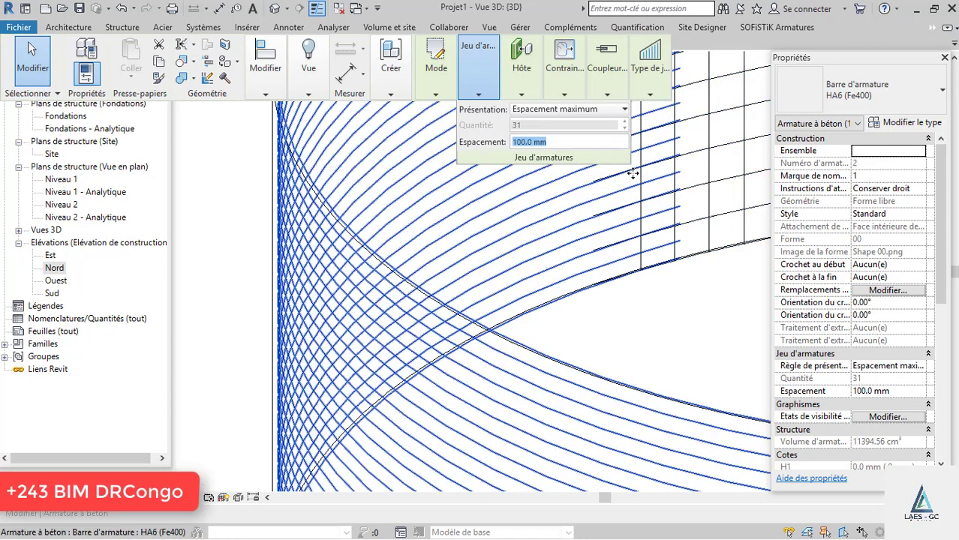
{"action": "left_click", "coordinate": [593, 171]}
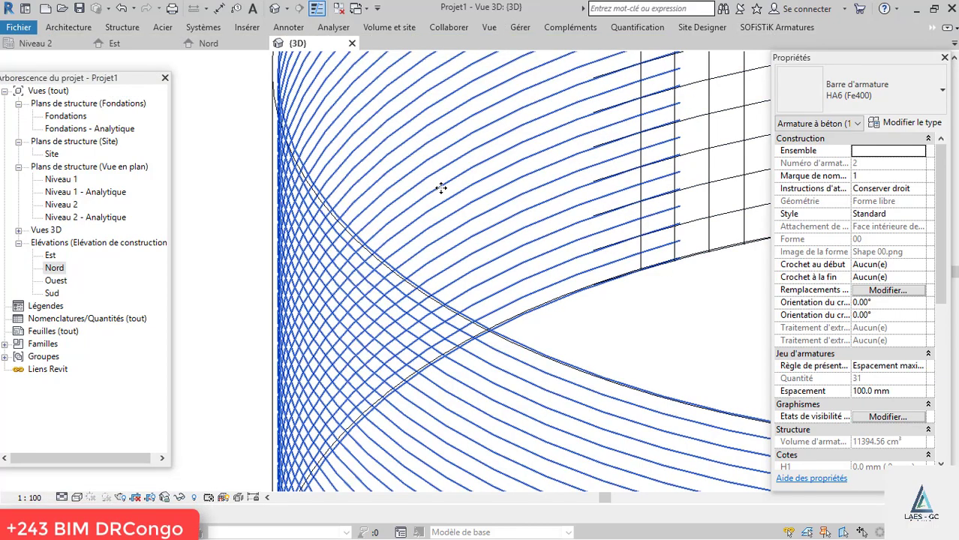
Step: Place a single vertical free-form HA6 (Fe400) bar on the same wall half using aligned (Alignée) distribution
{"action": "scroll", "coordinate": [442, 188], "scroll_direction": "down", "scroll_amount": 4}
{"action": "scroll", "coordinate": [377, 260], "scroll_direction": "down", "scroll_amount": 3}
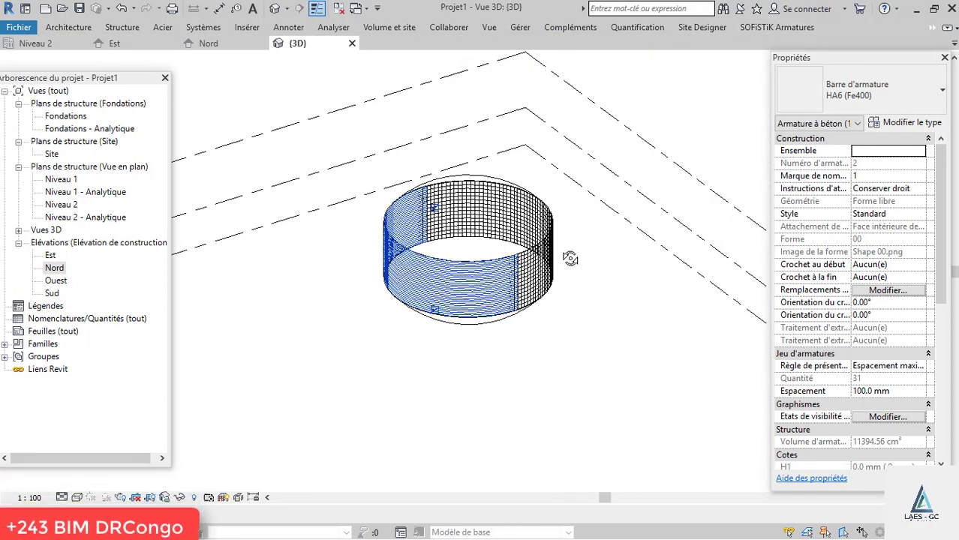
{"action": "middle_click_drag", "start_coordinate": [570, 258], "coordinate": [410, 251], "text": "shift"}
{"action": "scroll", "coordinate": [411, 251], "scroll_direction": "up", "scroll_amount": 4}
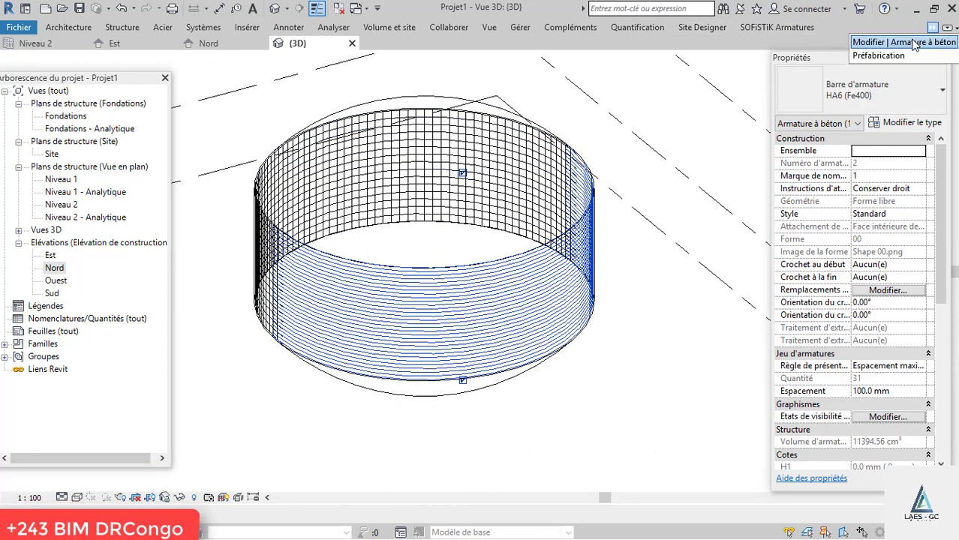
{"action": "left_click", "coordinate": [912, 43]}
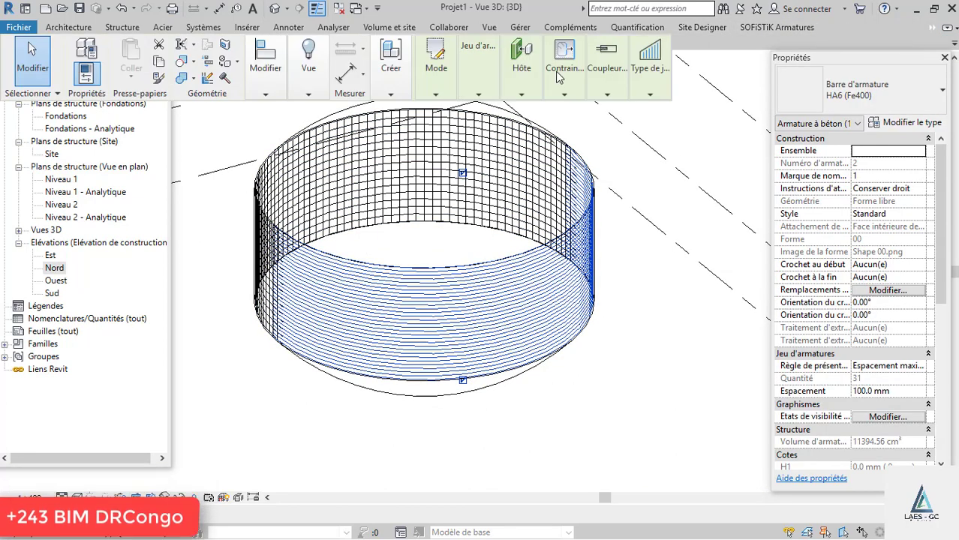
{"action": "left_click", "coordinate": [653, 330]}
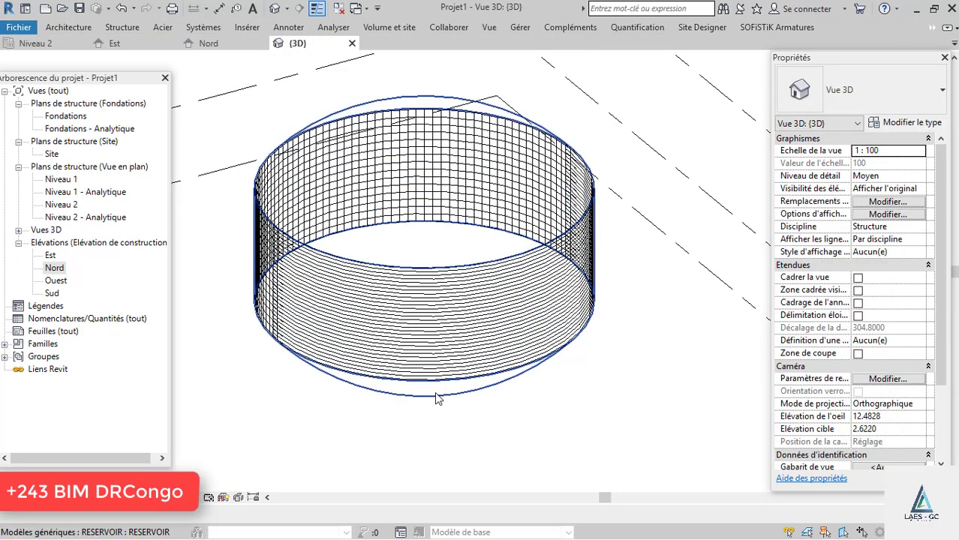
{"action": "left_click", "coordinate": [435, 392]}
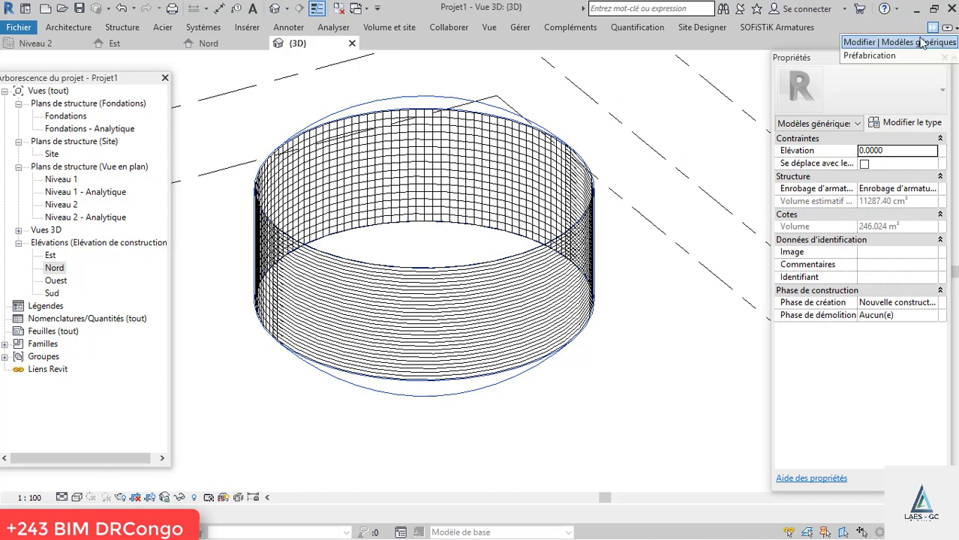
{"action": "left_click", "coordinate": [859, 46]}
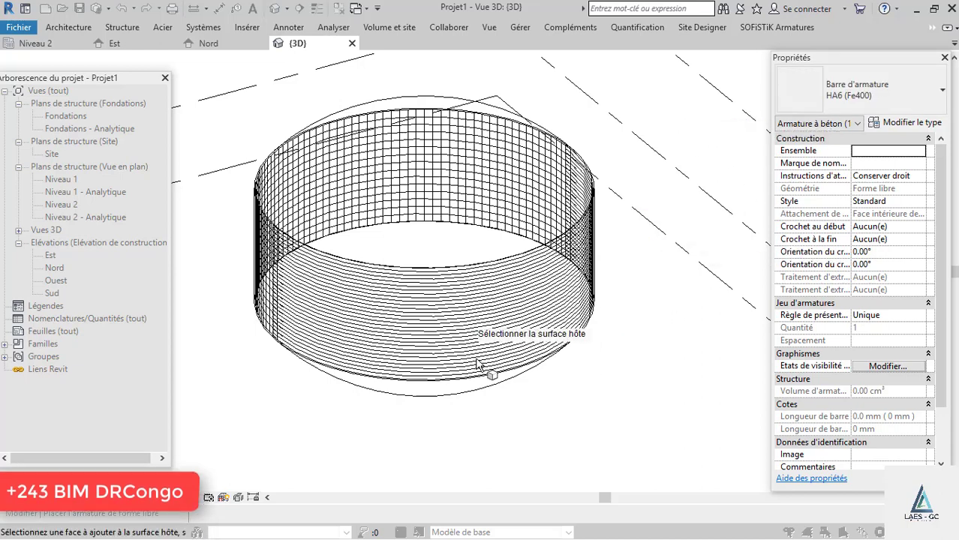
{"action": "left_click", "coordinate": [452, 274]}
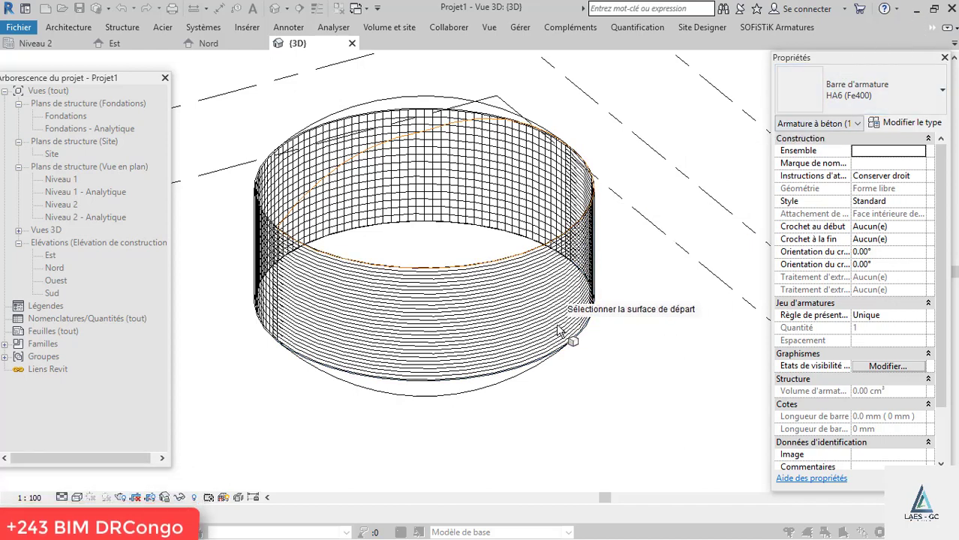
{"action": "left_click", "coordinate": [932, 28]}
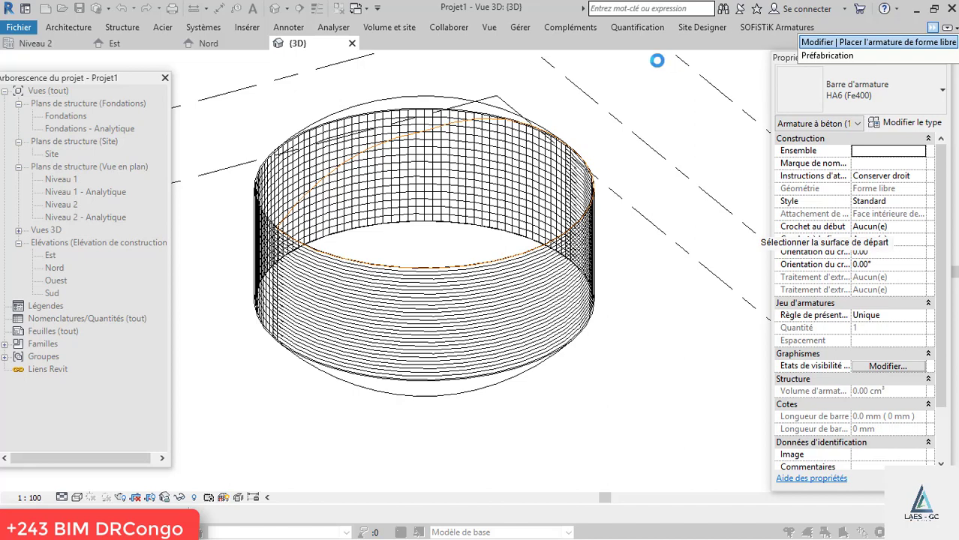
{"action": "left_click", "coordinate": [579, 86]}
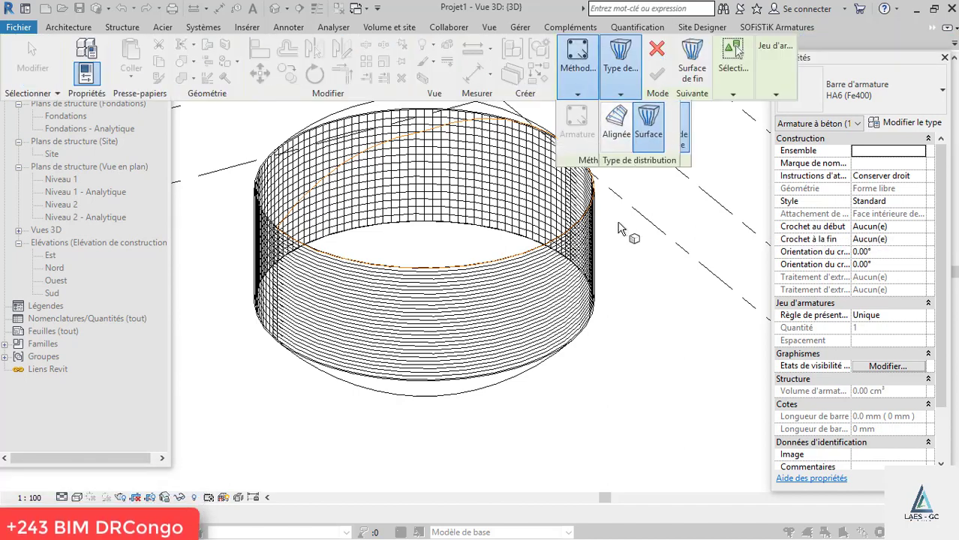
{"action": "left_click", "coordinate": [492, 267]}
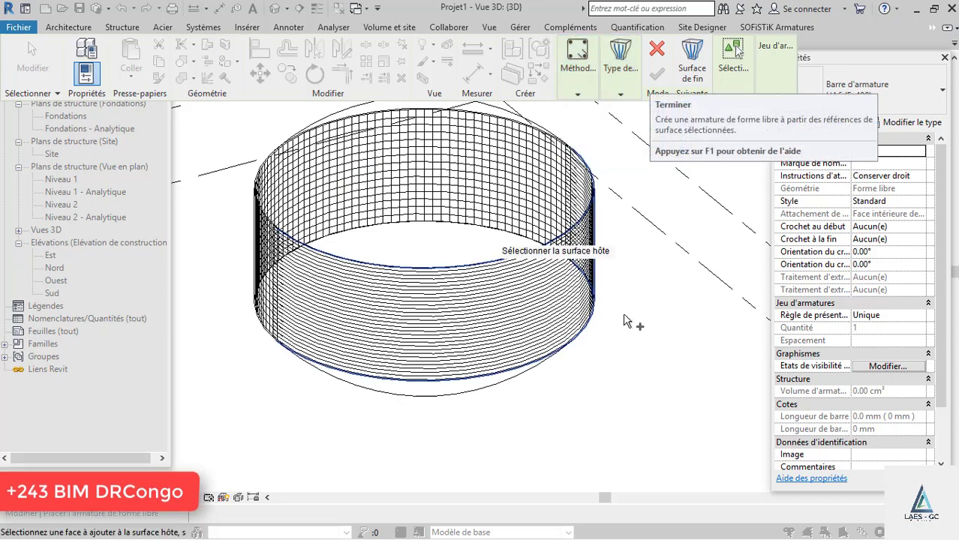
{"action": "left_click", "coordinate": [442, 268]}
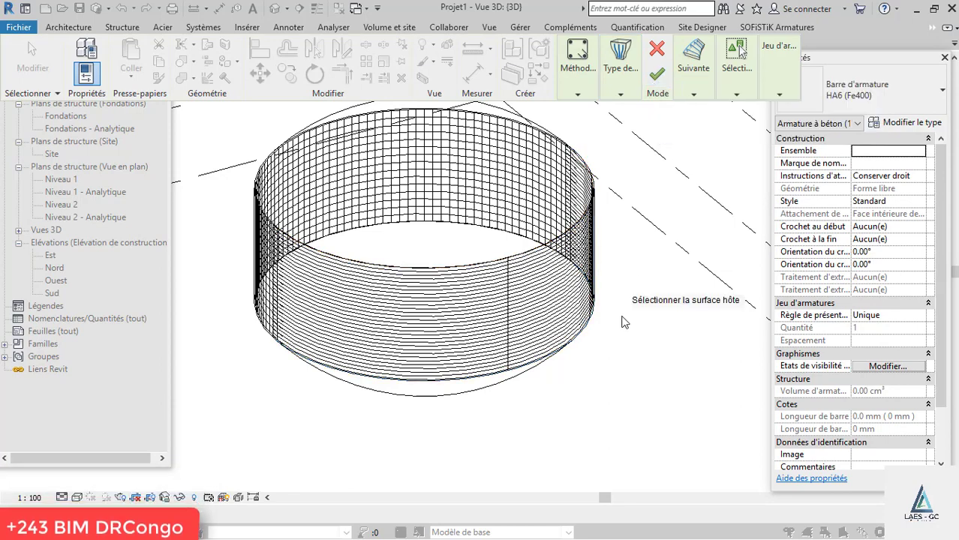
{"action": "left_click", "coordinate": [529, 315]}
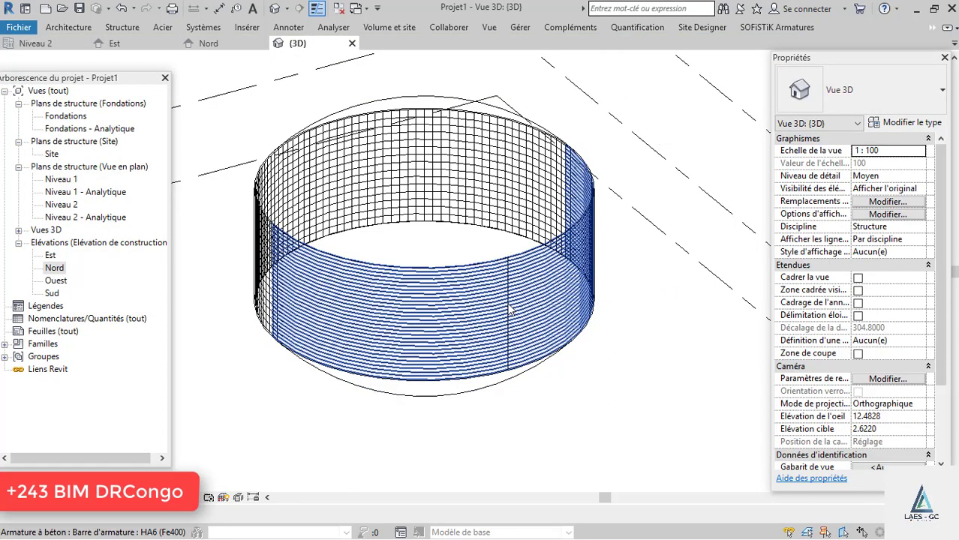
Step: Set the new vertical wall bar's layout rule to maximum spacing (Espacement maximum) with a spacing of 100 mm
{"action": "scroll", "coordinate": [506, 300], "scroll_direction": "up", "scroll_amount": 3}
{"action": "scroll", "coordinate": [507, 300], "scroll_direction": "up", "scroll_amount": 3}
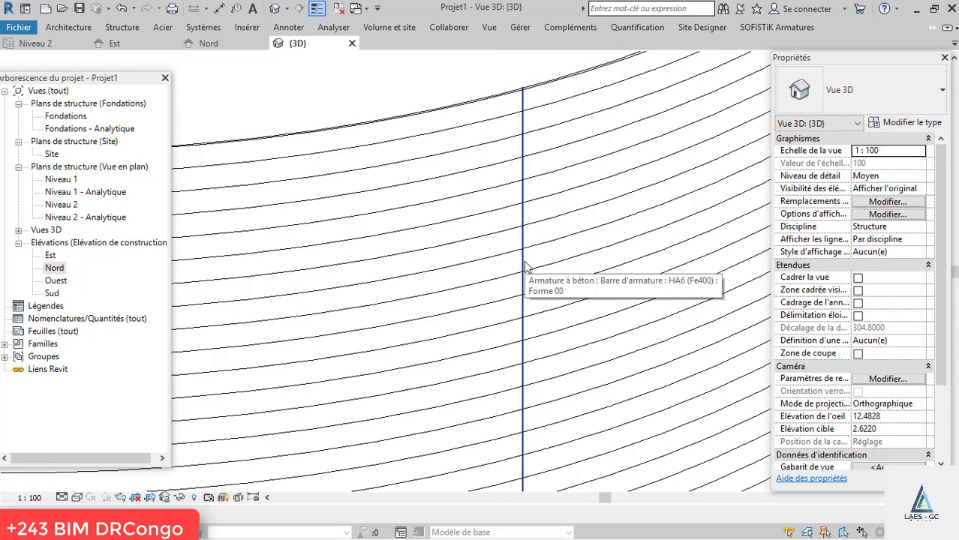
{"action": "left_click", "coordinate": [933, 28]}
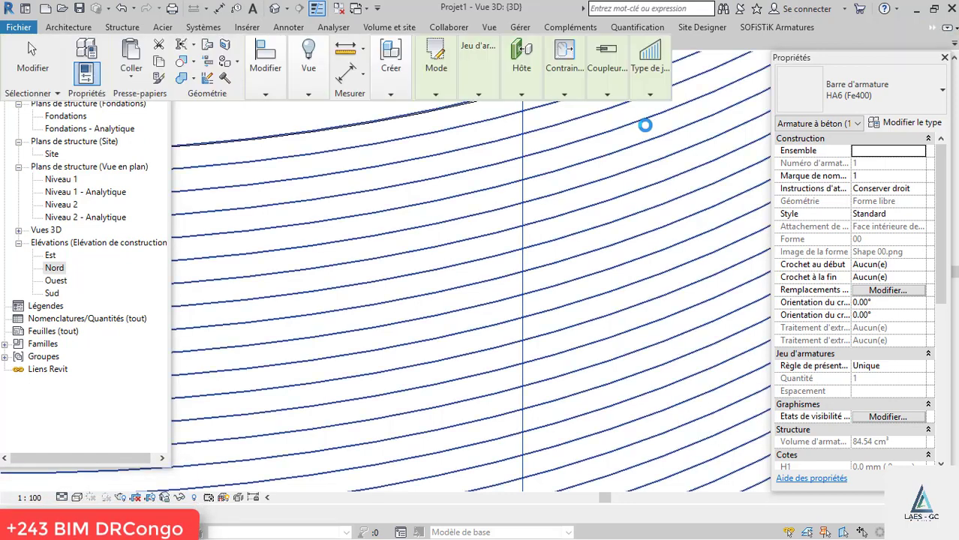
{"action": "mouse_move", "coordinate": [480, 94]}
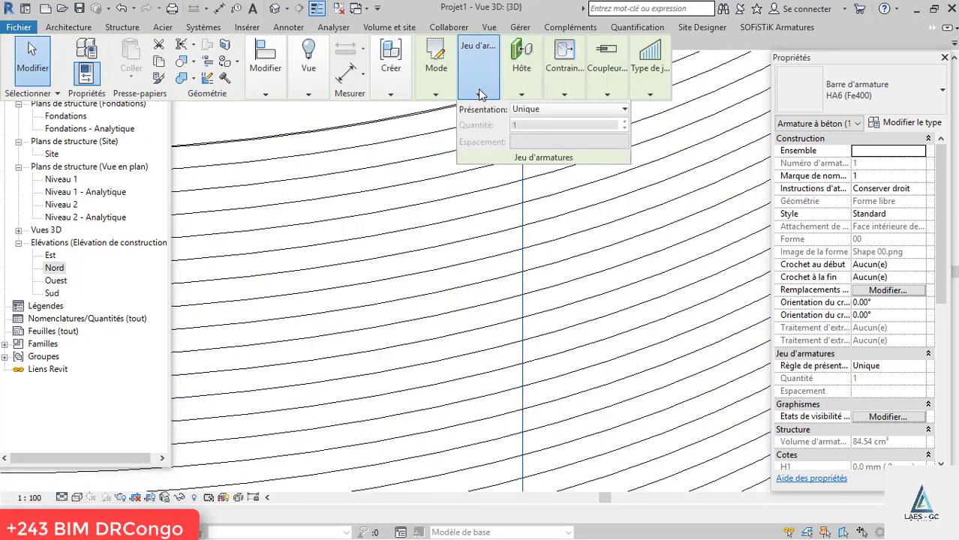
{"action": "left_click", "coordinate": [543, 109]}
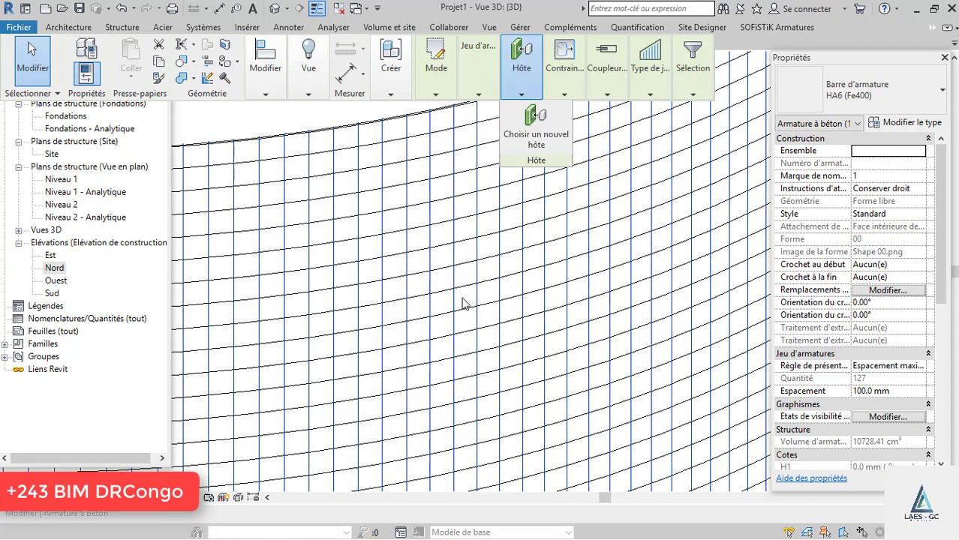
{"action": "scroll", "coordinate": [453, 295], "scroll_direction": "down", "scroll_amount": 5}
{"action": "left_click", "coordinate": [561, 385]}
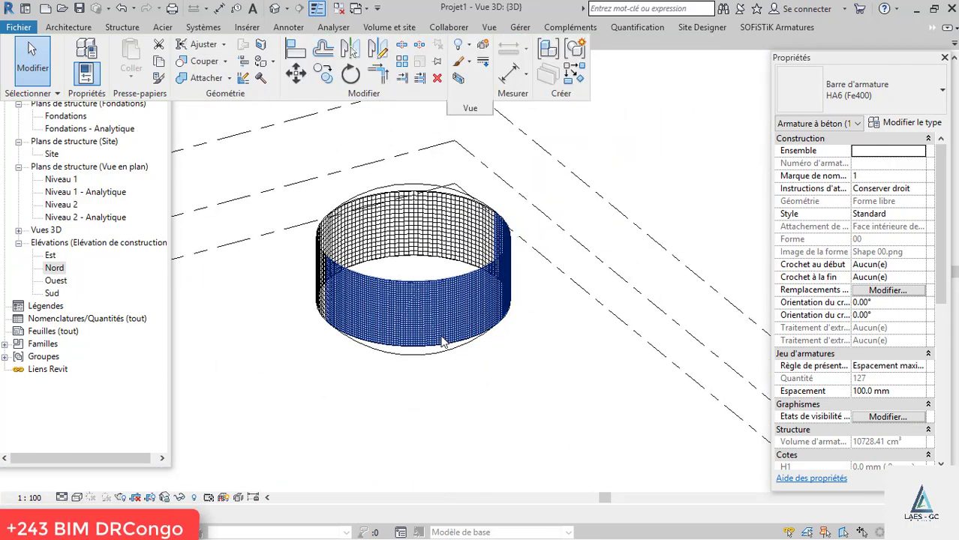
Step: Examine the horizontal and vertical rebar sets on both halves of the reservoir wall from several angles and at close range
{"action": "scroll", "coordinate": [433, 368], "scroll_direction": "up", "scroll_amount": 2}
{"action": "middle_click_drag", "start_coordinate": [432, 352], "coordinate": [498, 349], "text": "shift"}
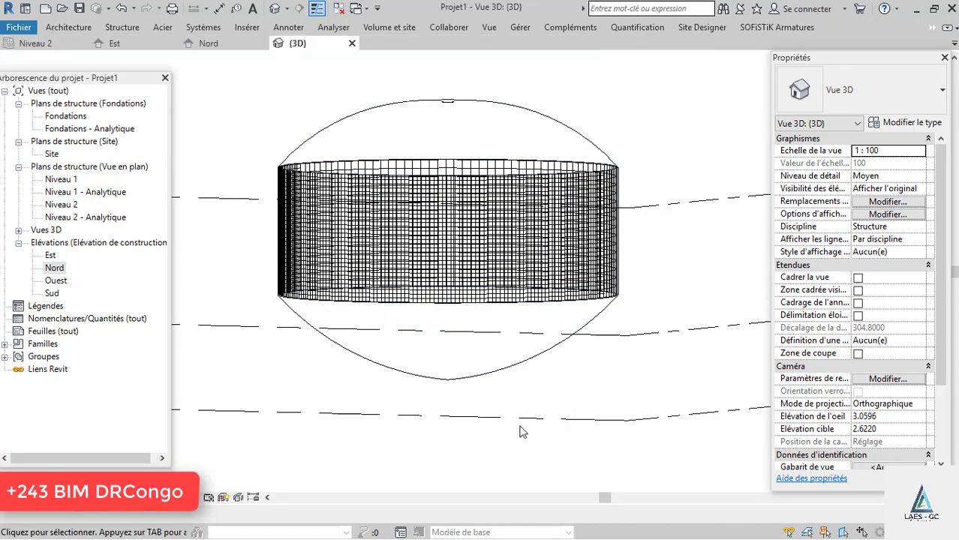
{"action": "middle_click_drag", "start_coordinate": [520, 429], "coordinate": [578, 313], "text": "shift"}
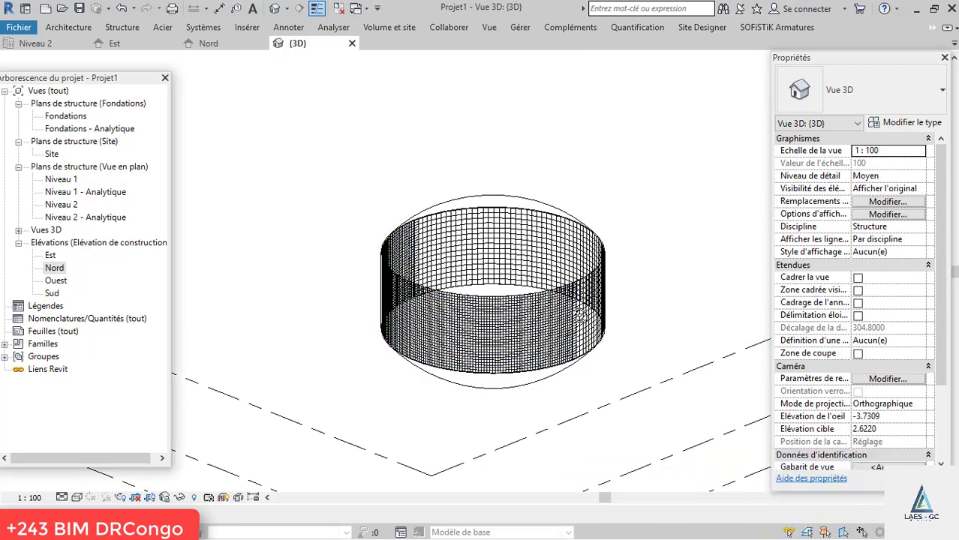
{"action": "middle_click_drag", "start_coordinate": [576, 252], "coordinate": [570, 417], "text": "shift"}
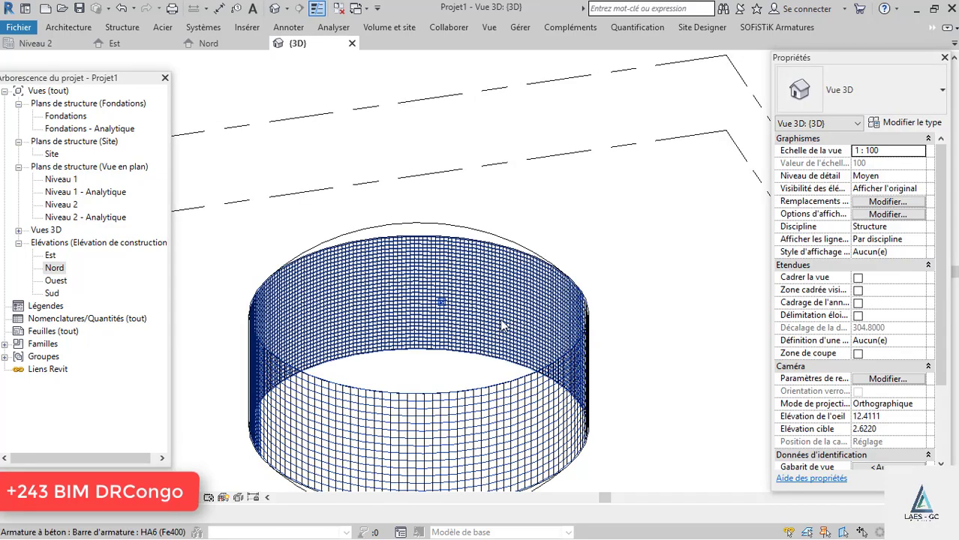
{"action": "scroll", "coordinate": [541, 414], "scroll_direction": "up", "scroll_amount": 2}
{"action": "scroll", "coordinate": [520, 412], "scroll_direction": "up", "scroll_amount": 4}
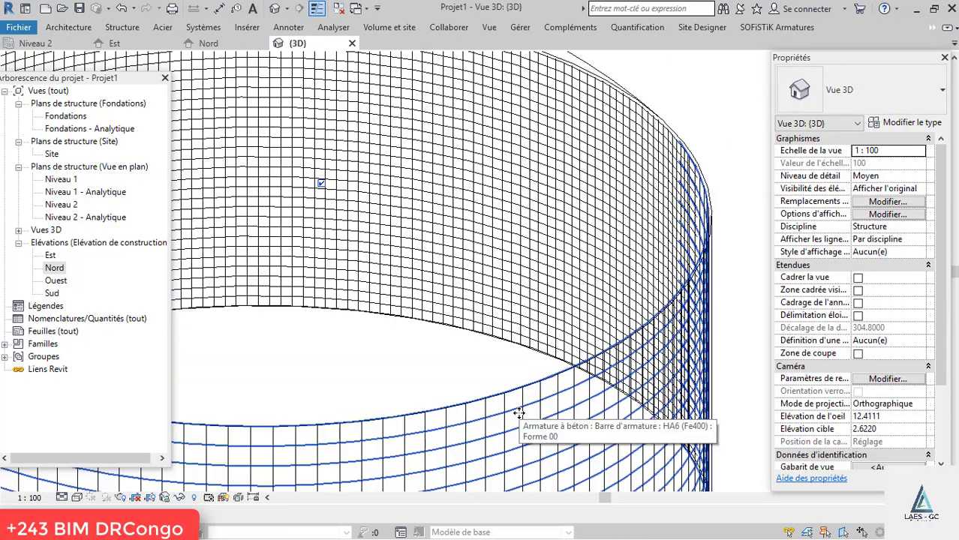
{"action": "left_click", "coordinate": [557, 293]}
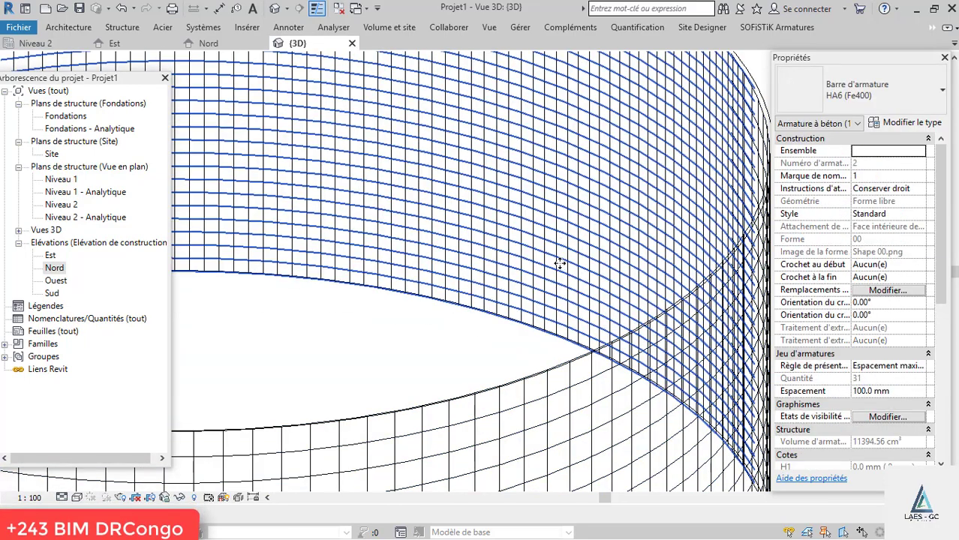
{"action": "key", "text": "Escape"}
{"action": "scroll", "coordinate": [570, 259], "scroll_direction": "down", "scroll_amount": 5}
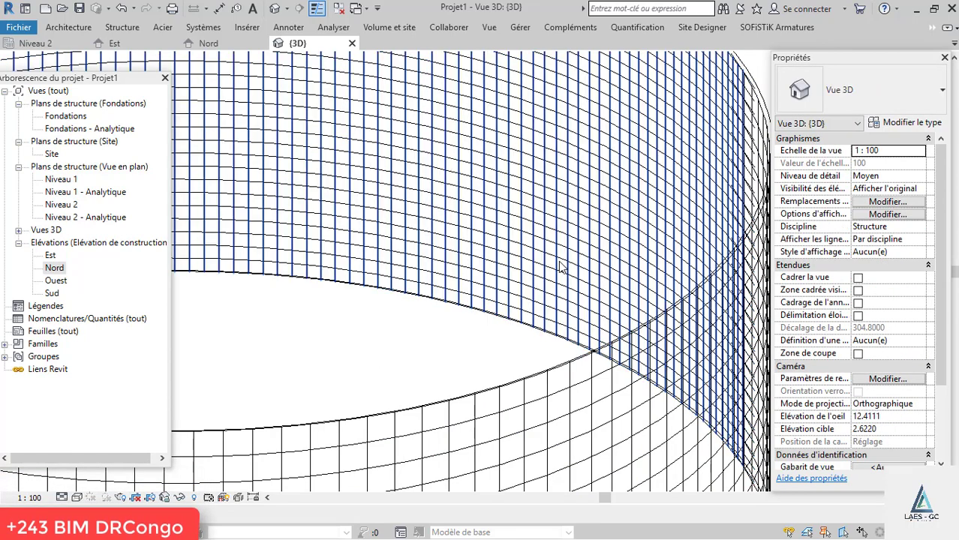
{"action": "left_click_drag", "start_coordinate": [636, 437], "coordinate": [283, 173]}
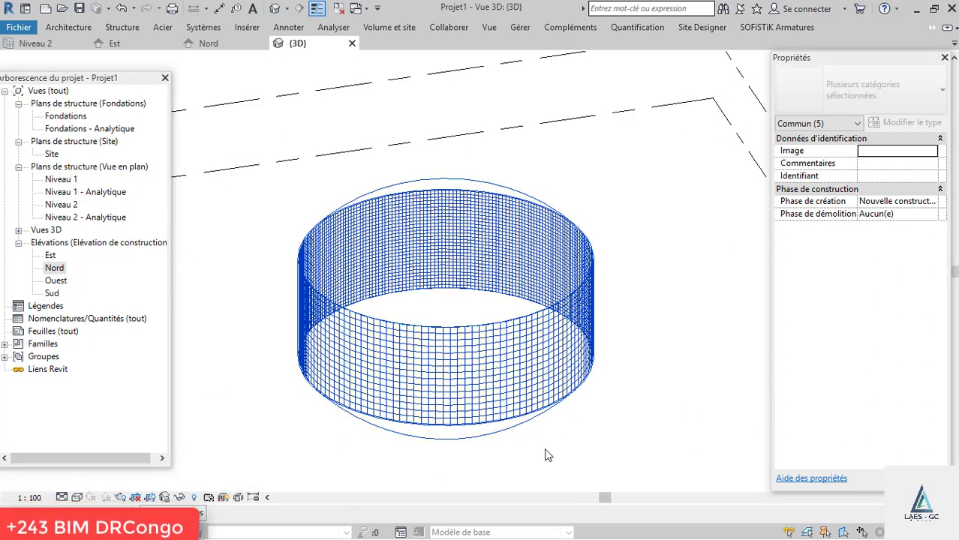
{"action": "left_click", "coordinate": [900, 532]}
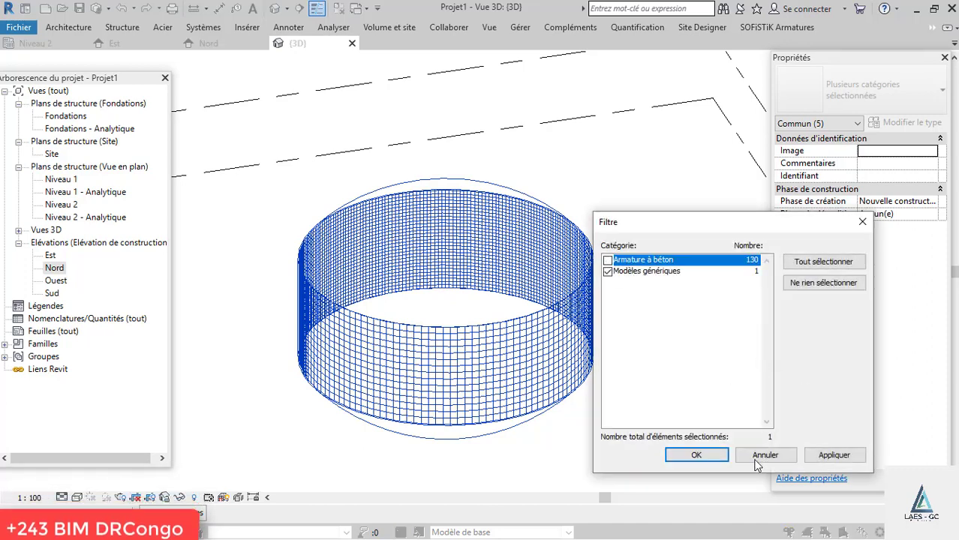
{"action": "left_click", "coordinate": [834, 458]}
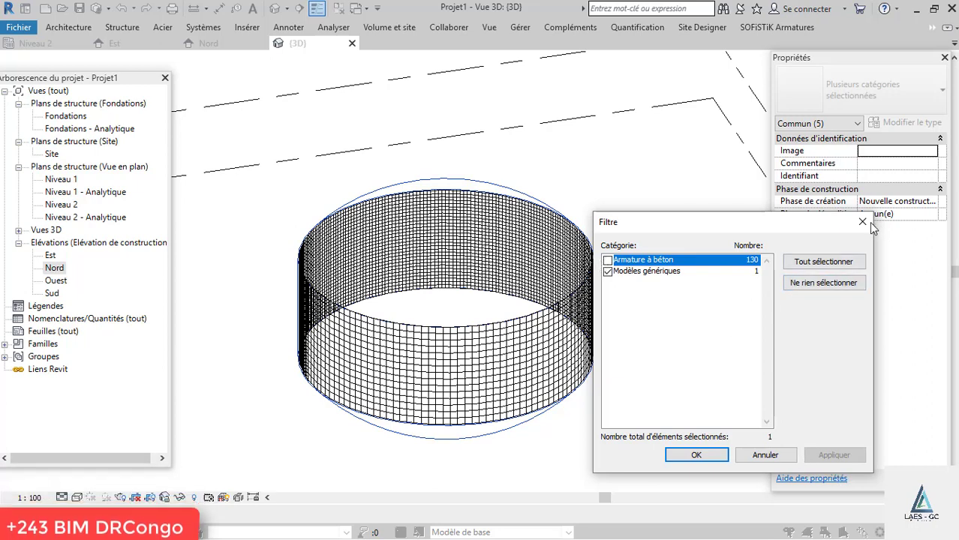
{"action": "left_click", "coordinate": [687, 454]}
Step: Select the whole reservoir and filter the selection to the rebar (Armature à béton) only, excluding generic models and levels
{"action": "left_click_drag", "start_coordinate": [654, 438], "coordinate": [255, 153]}
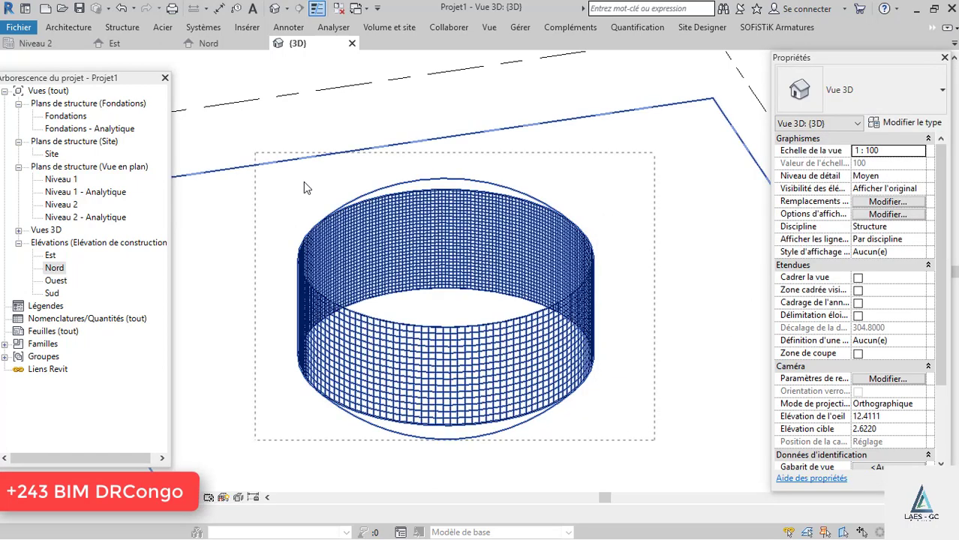
{"action": "left_click", "coordinate": [899, 532]}
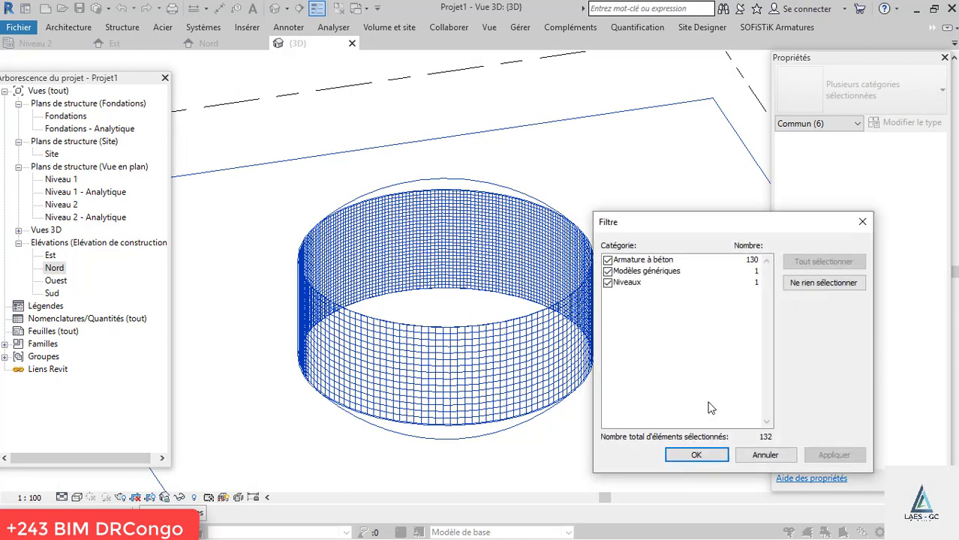
{"action": "left_click", "coordinate": [607, 283]}
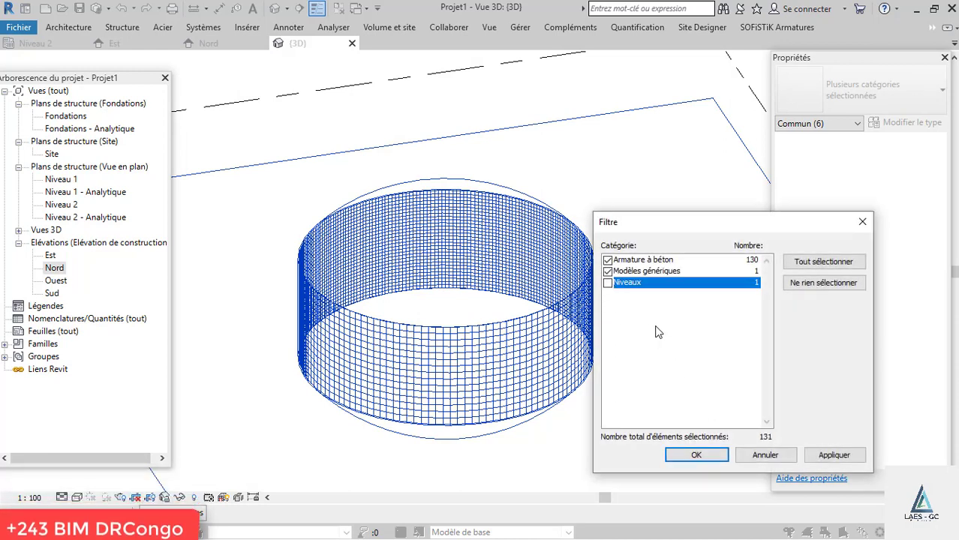
{"action": "left_click", "coordinate": [607, 271]}
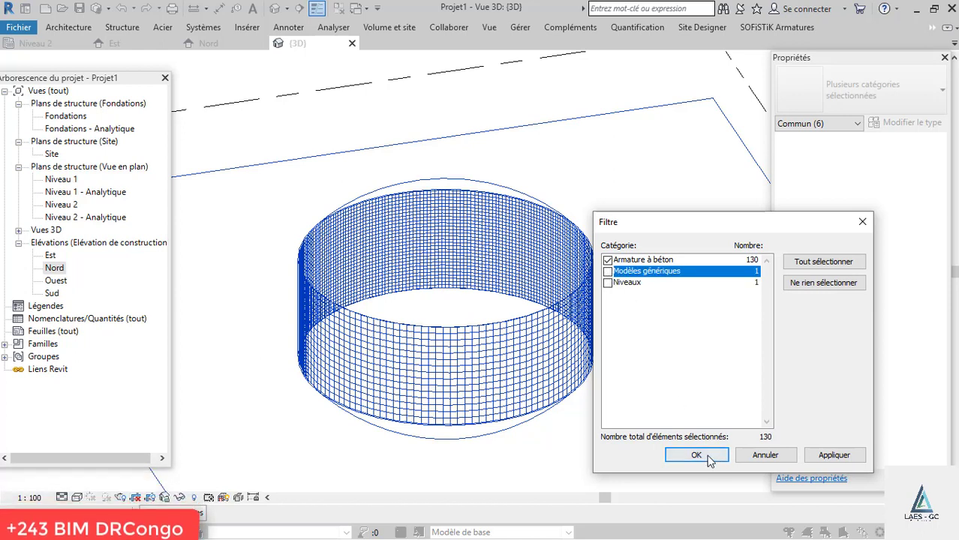
{"action": "left_click", "coordinate": [834, 456]}
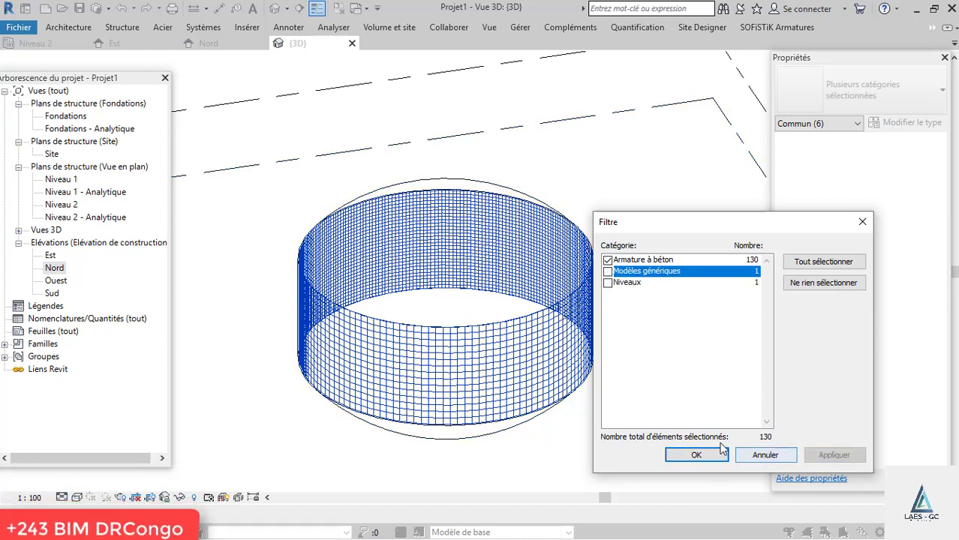
{"action": "left_click", "coordinate": [748, 458]}
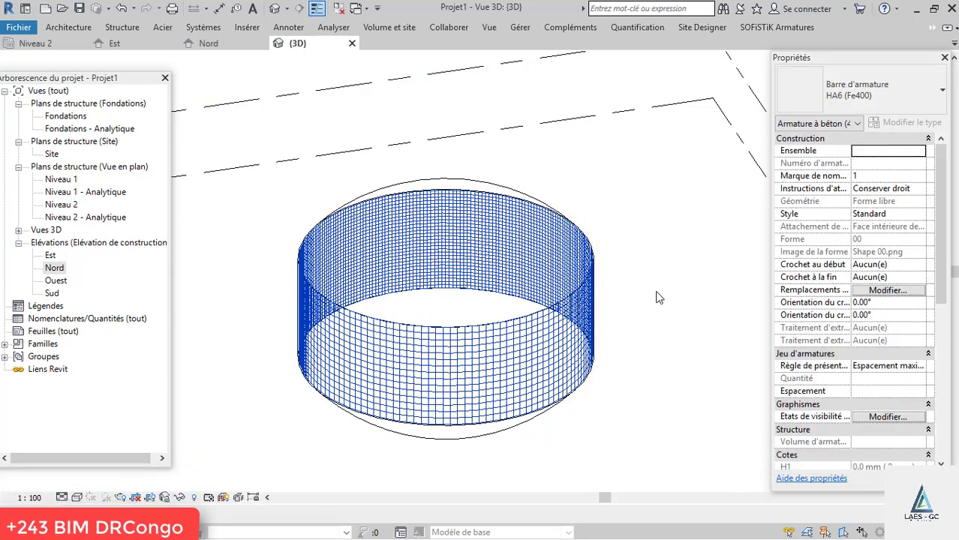
Step: Set the selected rebar to display unobscured and as solid in the Modèle analytique and {3D} views
{"action": "scroll", "coordinate": [893, 380], "scroll_direction": "down", "scroll_amount": 3}
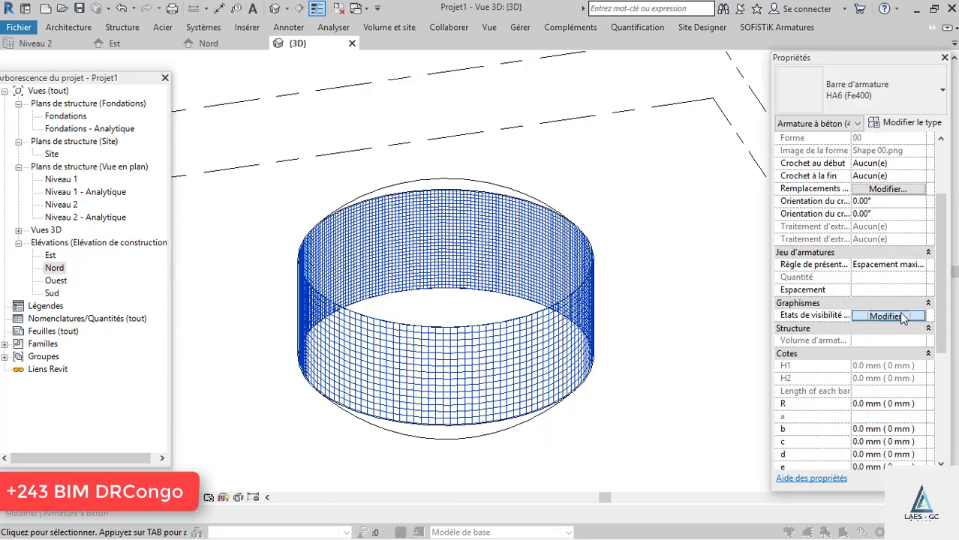
{"action": "left_click", "coordinate": [887, 315]}
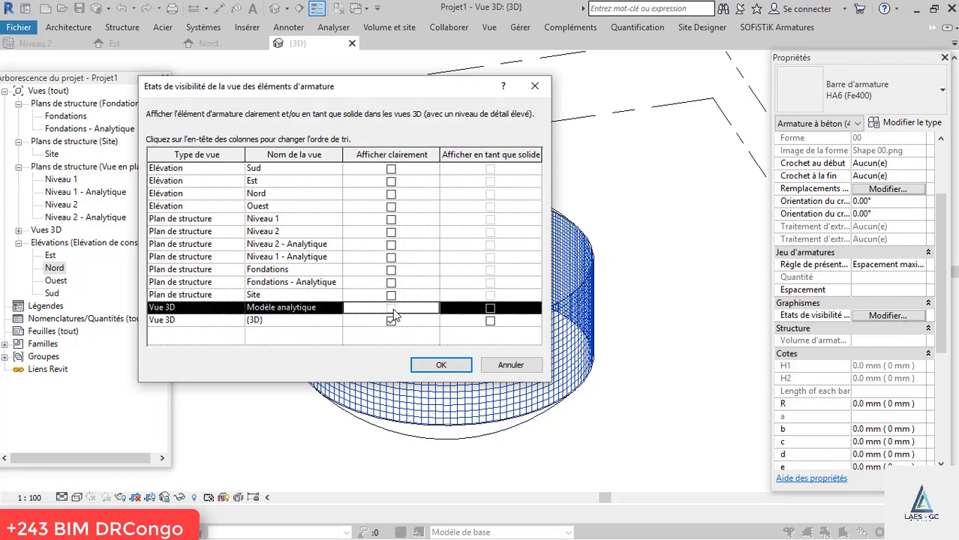
{"action": "left_click", "coordinate": [490, 308]}
{"action": "left_click", "coordinate": [488, 322]}
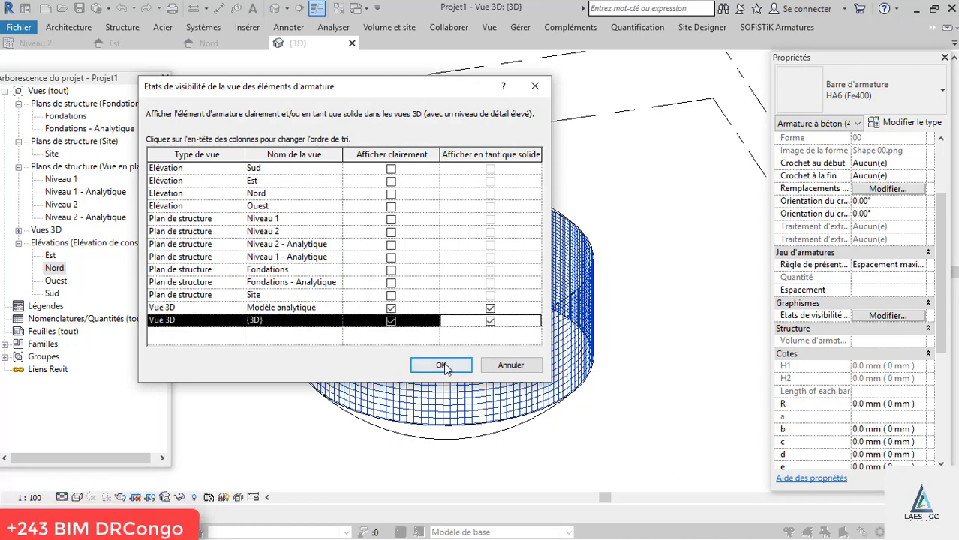
{"action": "left_click", "coordinate": [441, 366]}
Step: Set the 3D view's detail level to fine and deselect the rebar to inspect the wall bars' thickness
{"action": "left_click", "coordinate": [77, 499]}
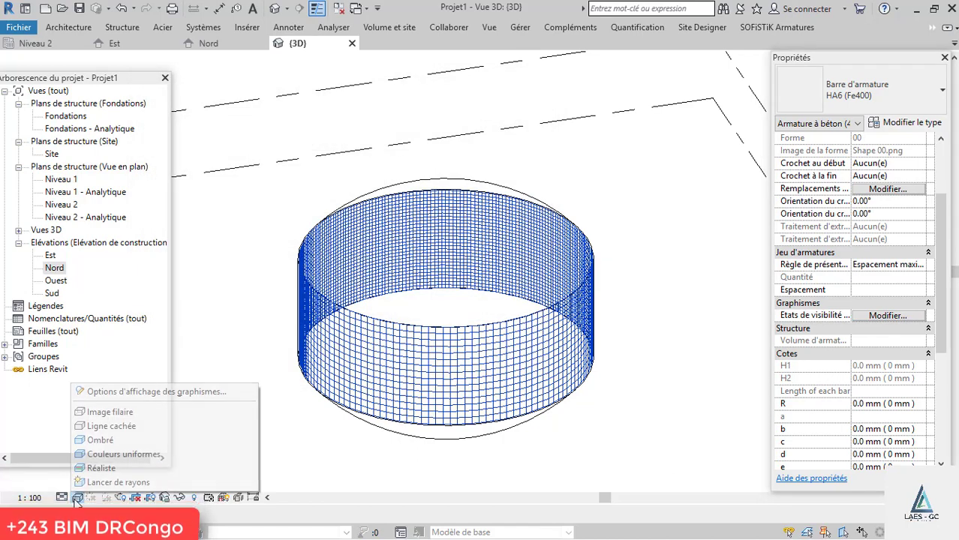
{"action": "left_click", "coordinate": [62, 498]}
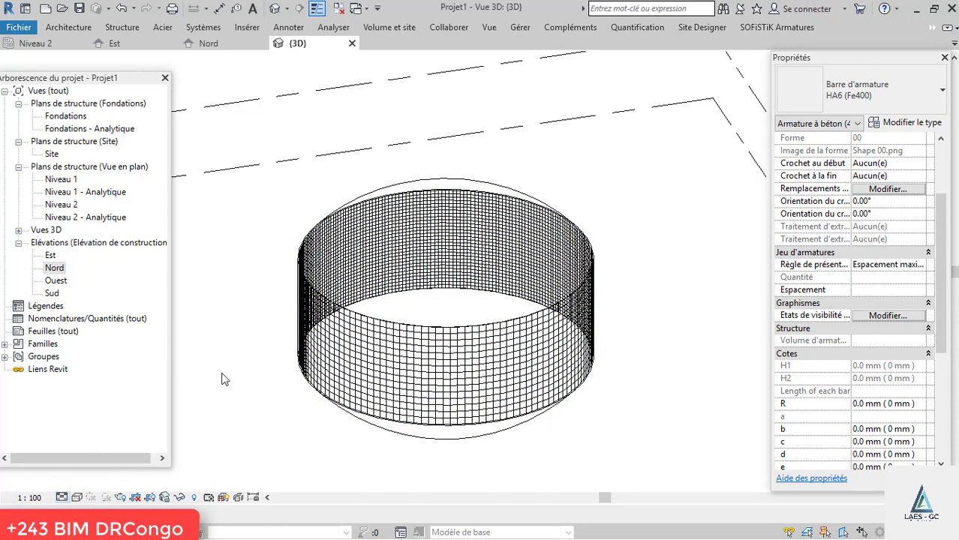
{"action": "key", "text": "Escape"}
{"action": "scroll", "coordinate": [300, 358], "scroll_direction": "up", "scroll_amount": 2}
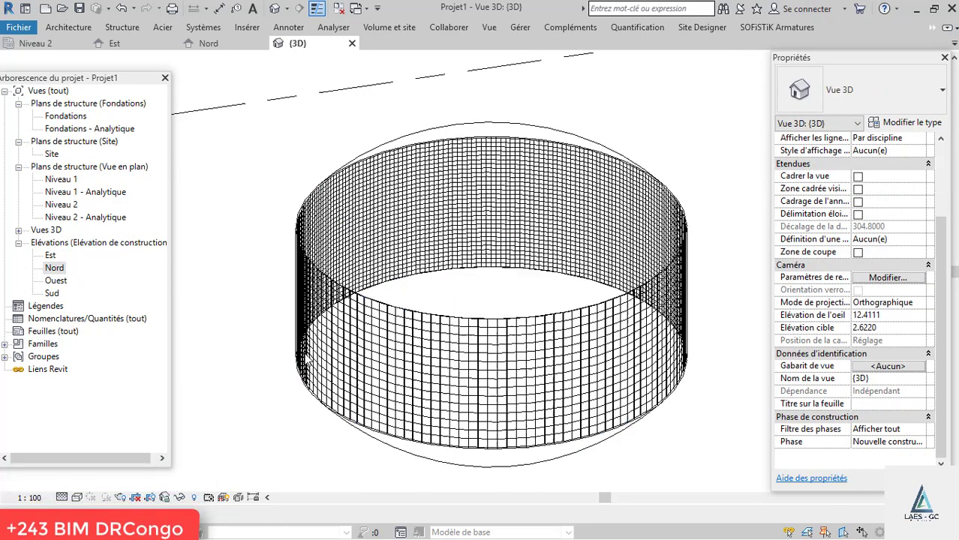
{"action": "scroll", "coordinate": [303, 360], "scroll_direction": "up", "scroll_amount": 2}
{"action": "scroll", "coordinate": [483, 251], "scroll_direction": "up", "scroll_amount": 5}
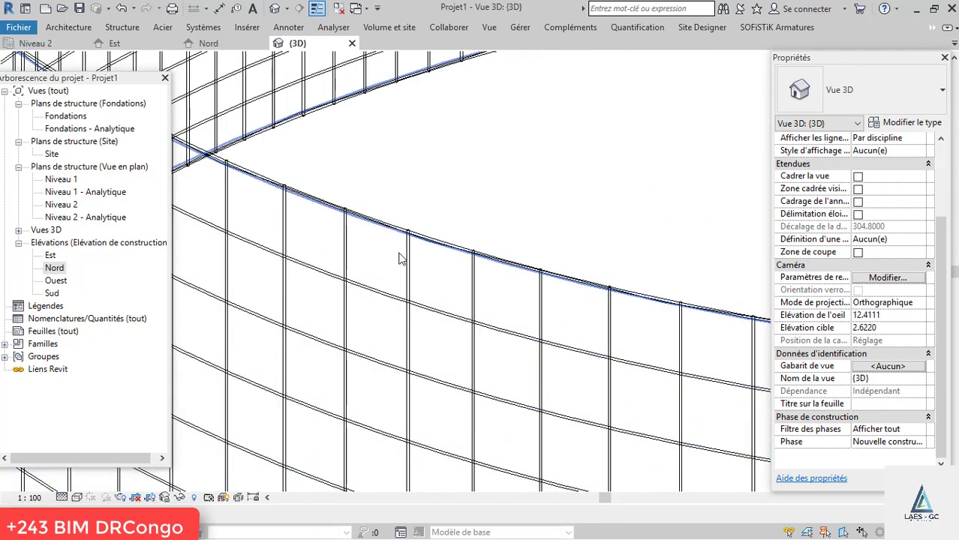
Step: Preview the reinforced reservoir in the shaded (Ombré) visual style and return the view to wireframe (Image filaire)
{"action": "left_click", "coordinate": [77, 501]}
{"action": "left_click", "coordinate": [94, 440]}
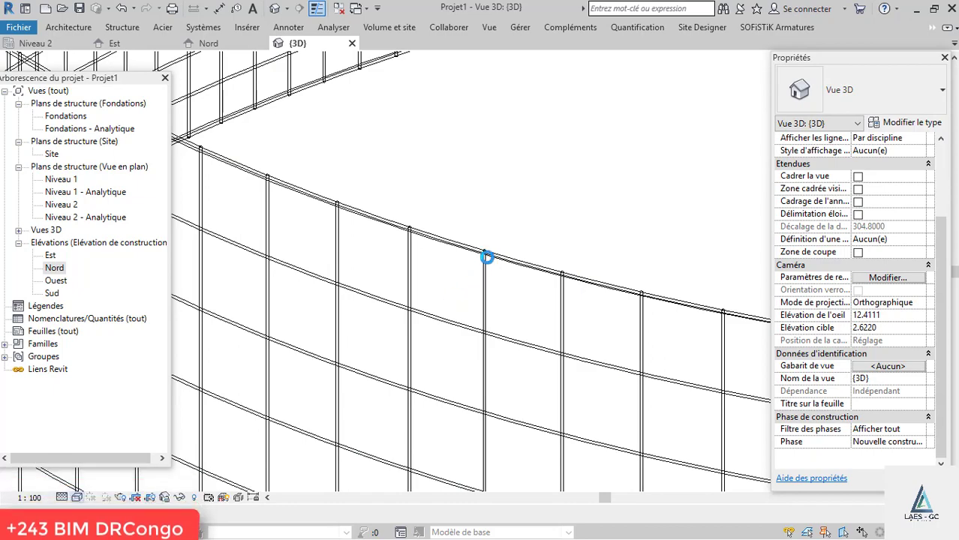
{"action": "scroll", "coordinate": [489, 257], "scroll_direction": "down", "scroll_amount": 6}
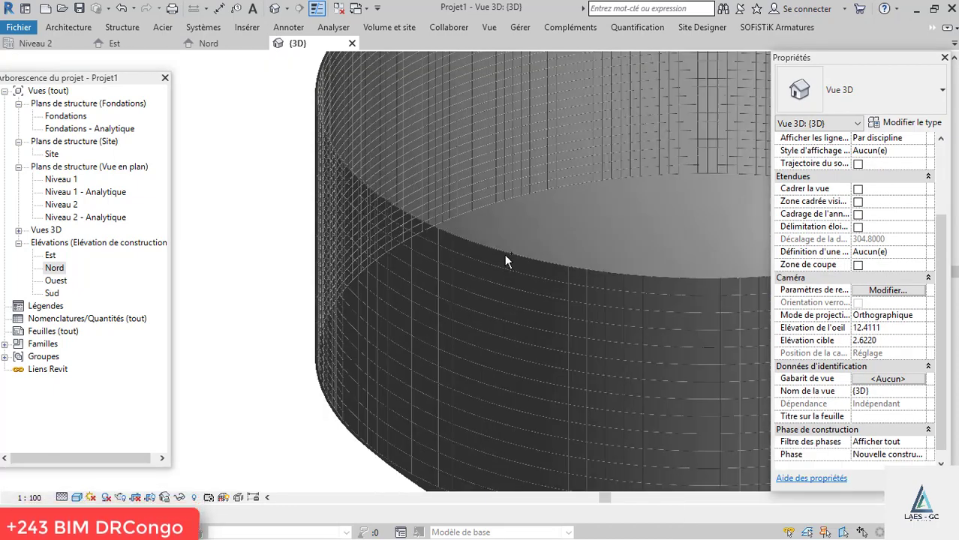
{"action": "scroll", "coordinate": [407, 247], "scroll_direction": "down", "scroll_amount": 1}
{"action": "scroll", "coordinate": [593, 258], "scroll_direction": "up", "scroll_amount": 1}
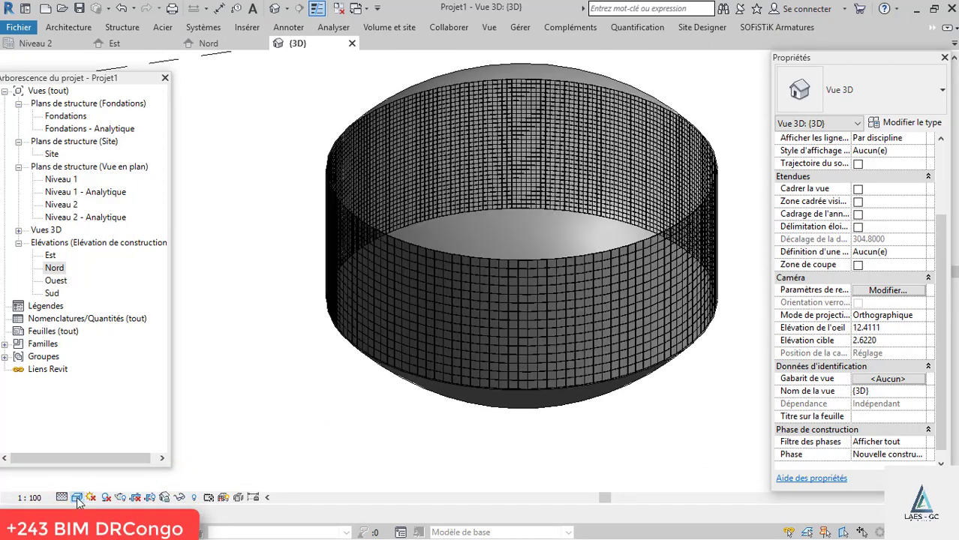
{"action": "left_click", "coordinate": [76, 497]}
{"action": "left_click", "coordinate": [132, 414]}
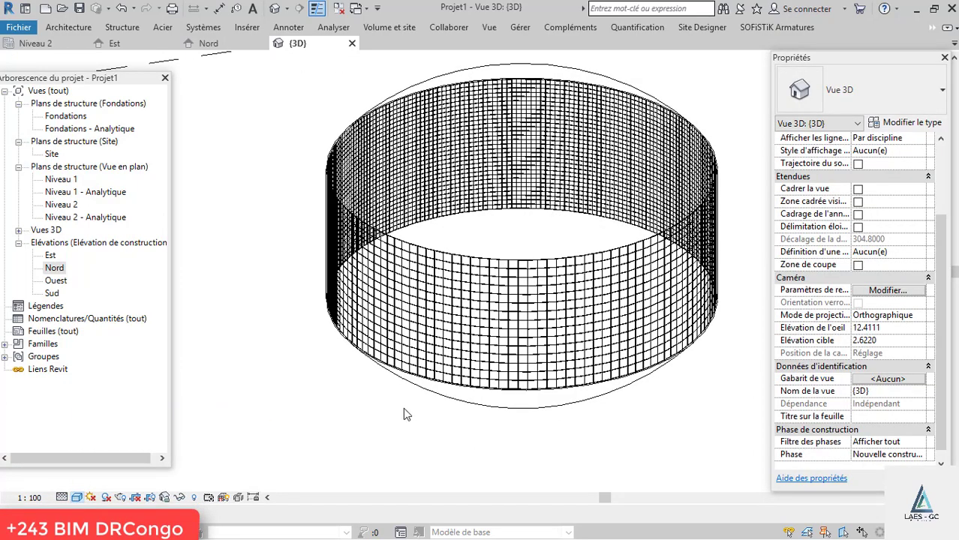
Step: Place a single free-form HA6 (Fe400) bar on the reservoir's dome using aligned (Alignée) distribution, with a dome face as host and its edge as path
{"action": "scroll", "coordinate": [403, 407], "scroll_direction": "down", "scroll_amount": 2}
{"action": "middle_click_drag", "start_coordinate": [450, 353], "coordinate": [529, 165], "text": "shift"}
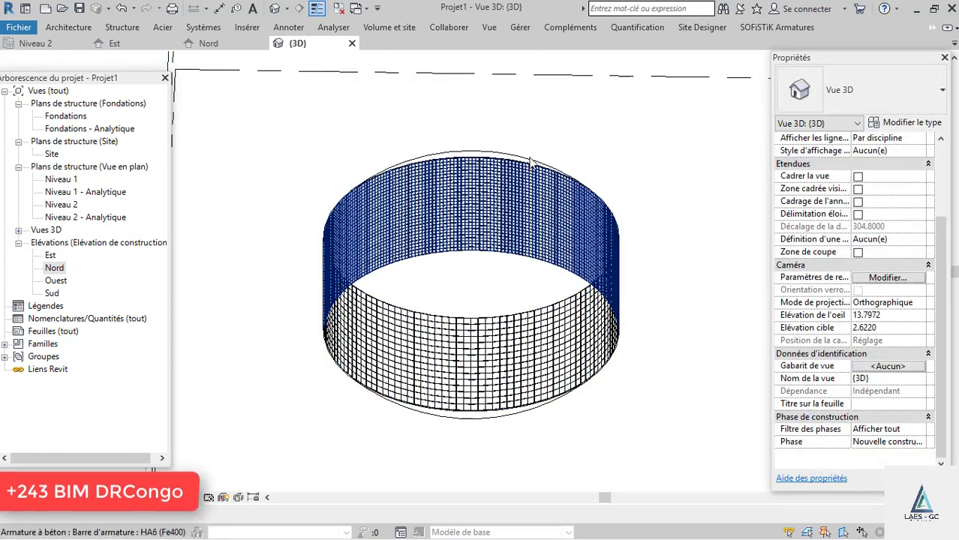
{"action": "left_click", "coordinate": [529, 165]}
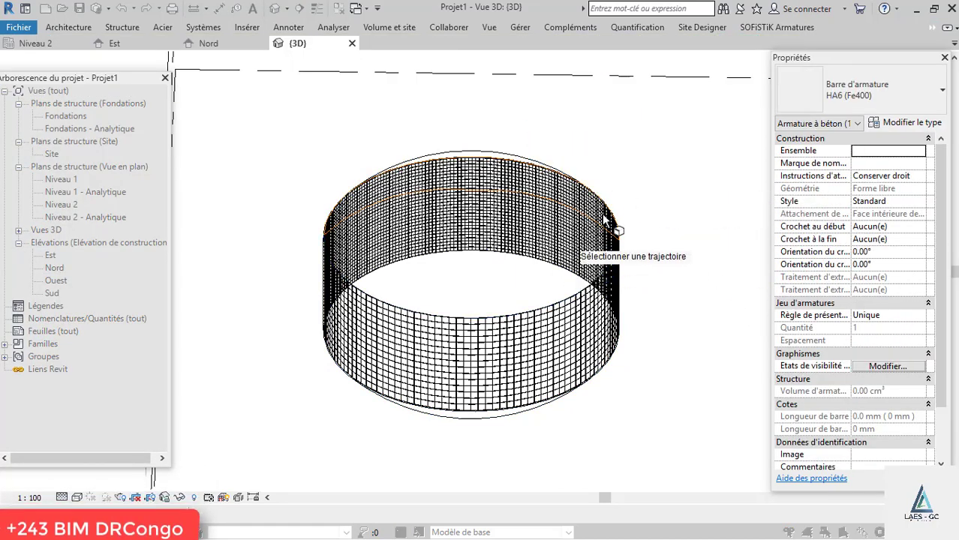
{"action": "middle_click_drag", "start_coordinate": [620, 203], "coordinate": [554, 261], "text": "shift"}
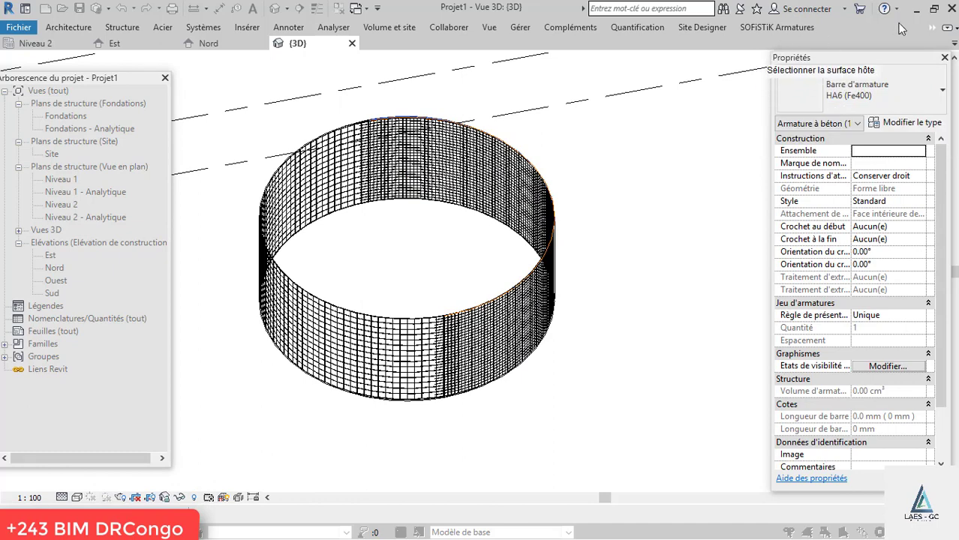
{"action": "left_click", "coordinate": [932, 28]}
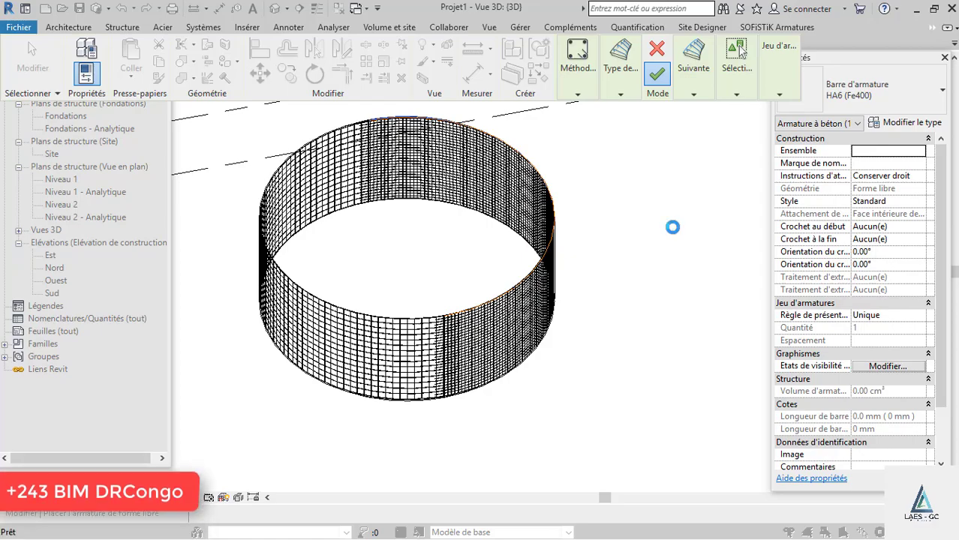
Step: Start another free-form HA6 (Fe400) bar with Surface distribution and pick a dome face of the reservoir as host surface
{"action": "middle_click_drag", "start_coordinate": [662, 202], "coordinate": [605, 210], "text": "shift"}
{"action": "scroll", "coordinate": [532, 311], "scroll_direction": "down", "scroll_amount": 1}
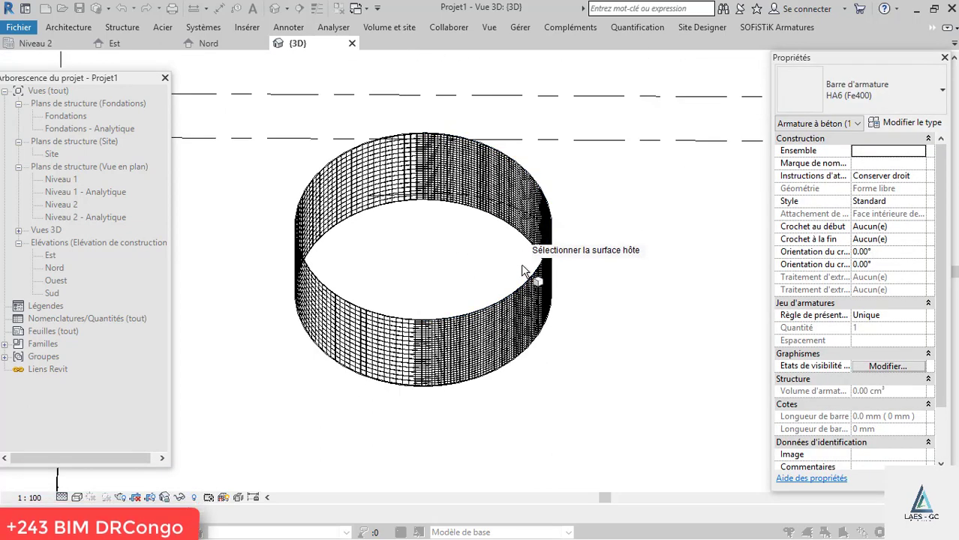
{"action": "scroll", "coordinate": [522, 269], "scroll_direction": "up", "scroll_amount": 1}
{"action": "left_click", "coordinate": [540, 285]}
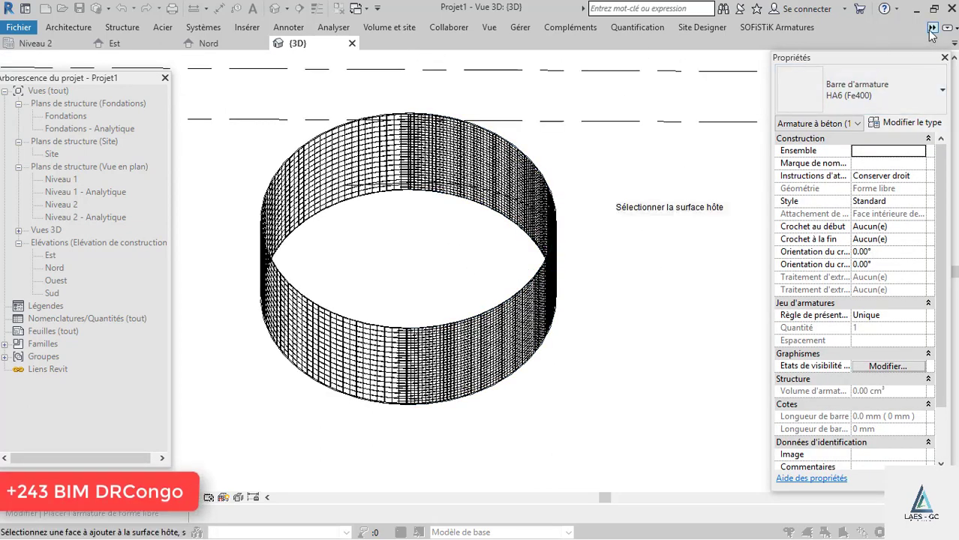
{"action": "left_click", "coordinate": [932, 27]}
{"action": "left_click", "coordinate": [840, 43]}
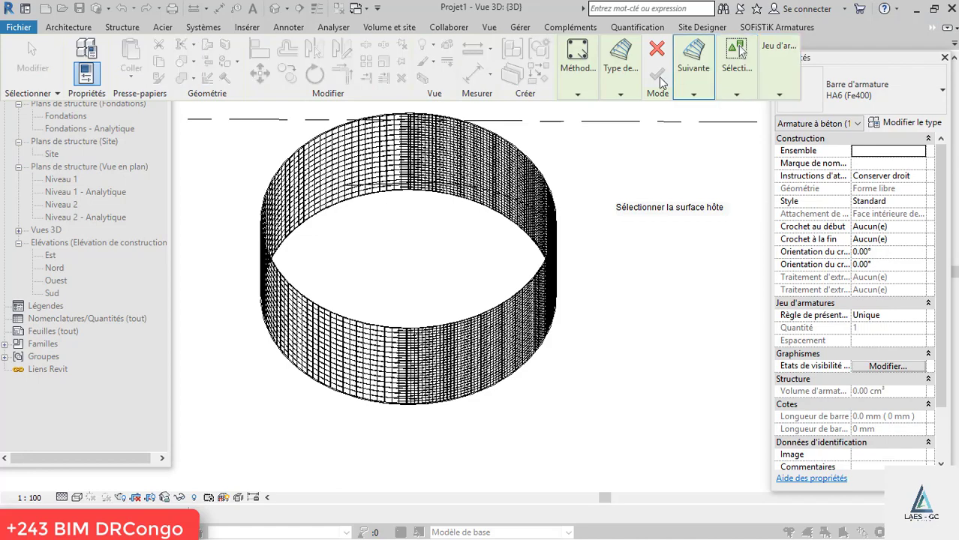
{"action": "left_click", "coordinate": [620, 72]}
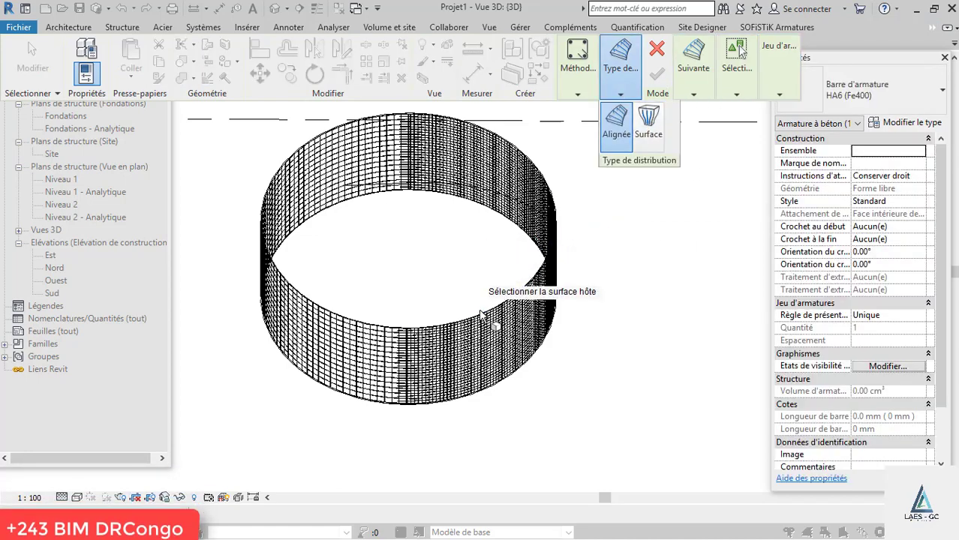
{"action": "left_click", "coordinate": [556, 273]}
{"action": "middle_click_drag", "start_coordinate": [625, 253], "coordinate": [495, 246], "text": "shift"}
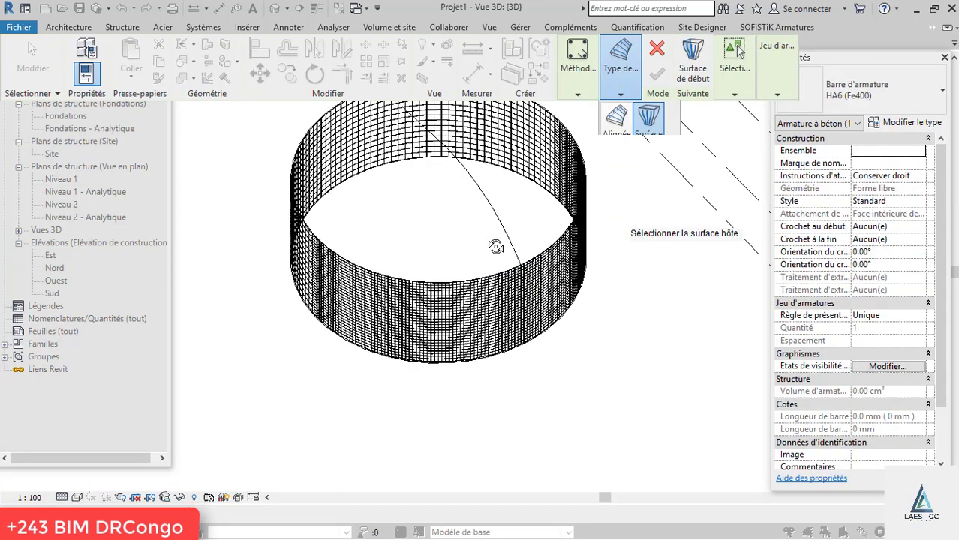
{"action": "key", "text": "space"}
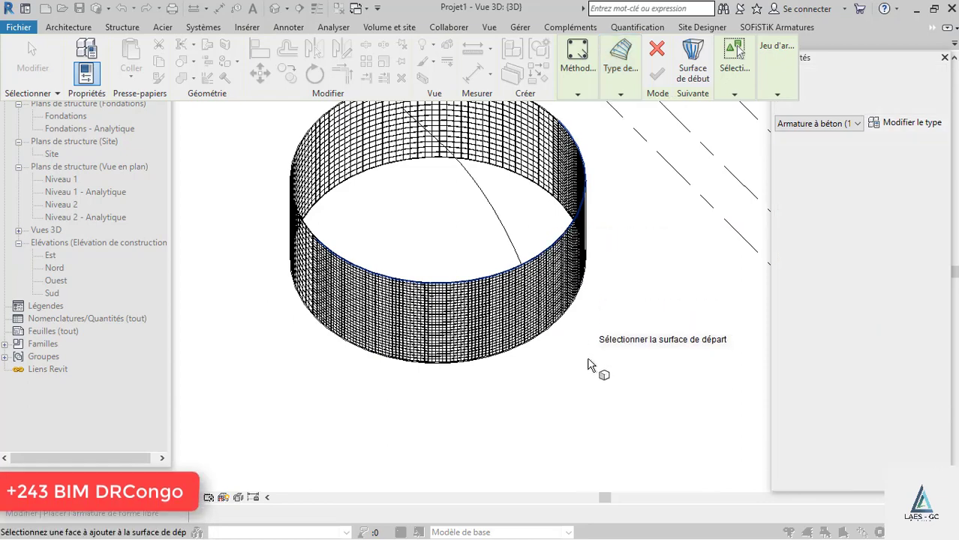
Step: Try to create the Surface-distributed bar from a start face and an end face of the reservoir, and delete it
{"action": "scroll", "coordinate": [598, 394], "scroll_direction": "down", "scroll_amount": 2}
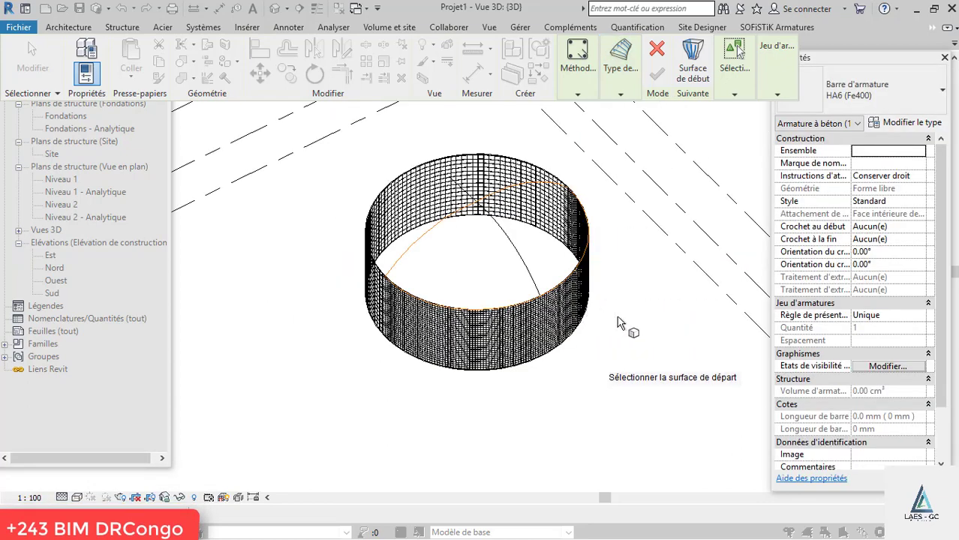
{"action": "middle_click_drag", "start_coordinate": [618, 323], "coordinate": [644, 297], "text": "shift"}
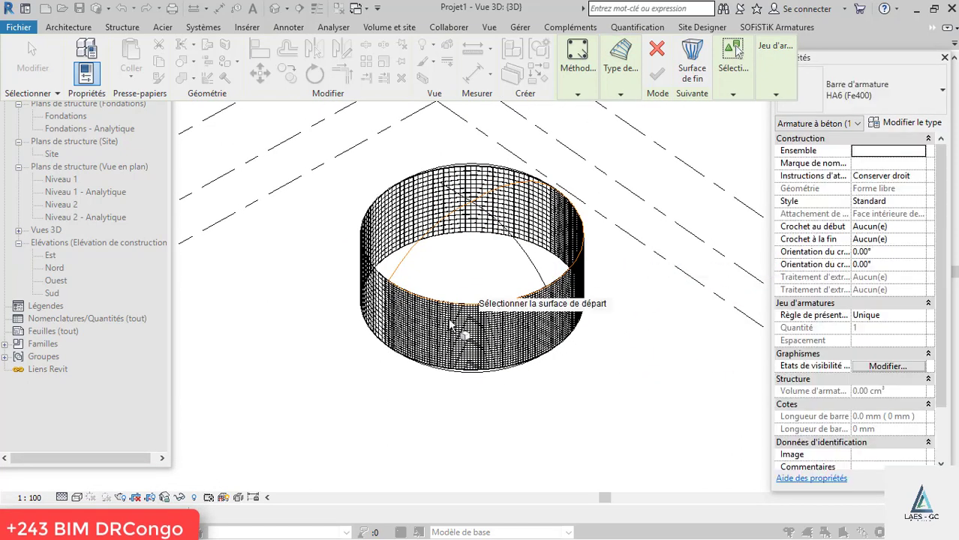
{"action": "left_click", "coordinate": [379, 283]}
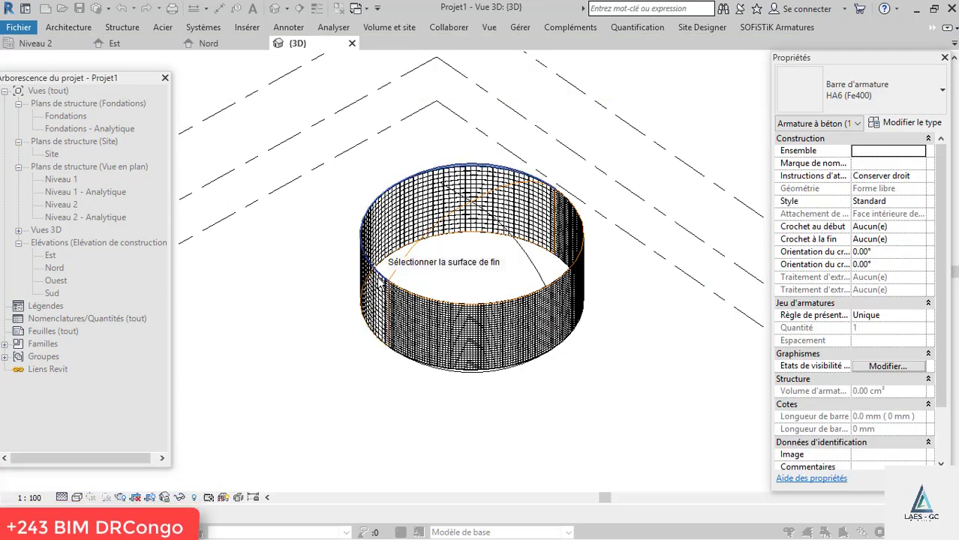
{"action": "left_click", "coordinate": [574, 222]}
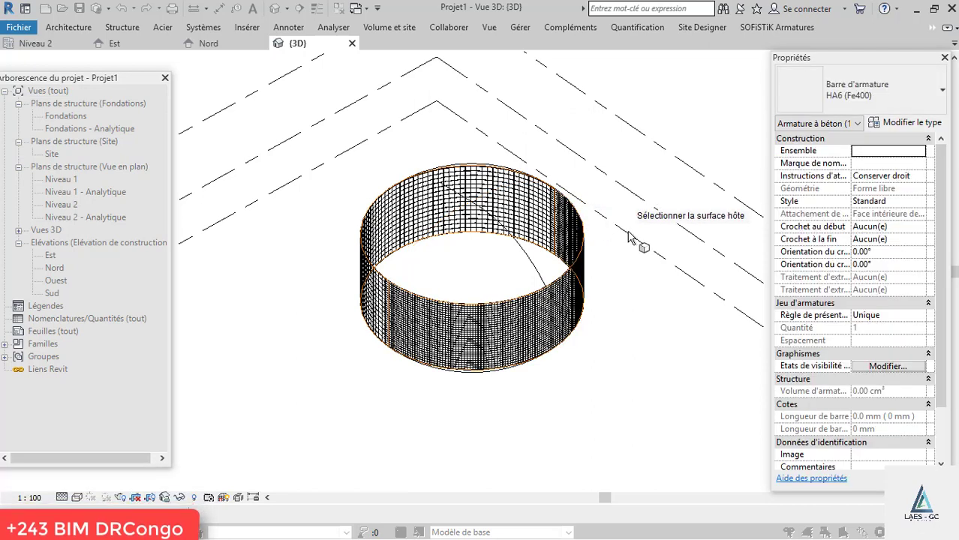
{"action": "left_click", "coordinate": [932, 27]}
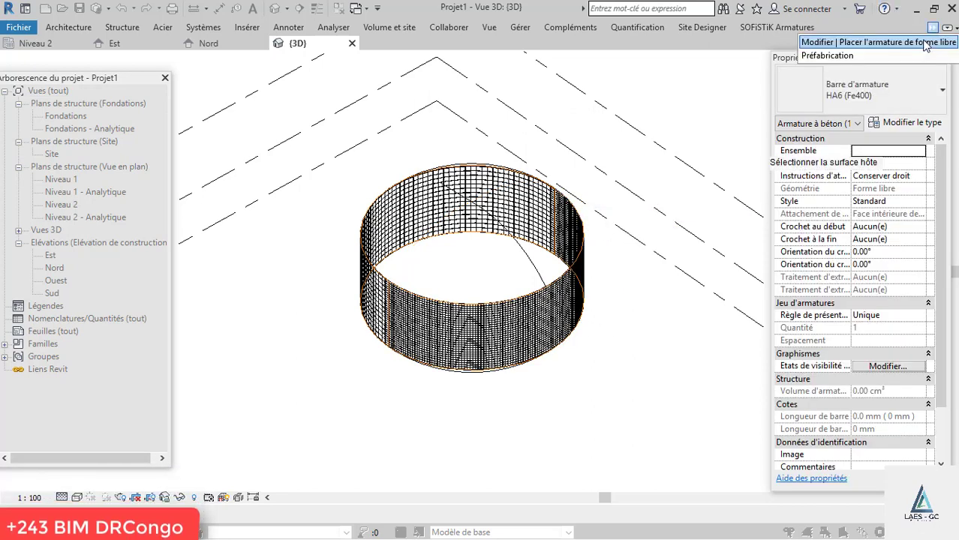
{"action": "left_click", "coordinate": [825, 42]}
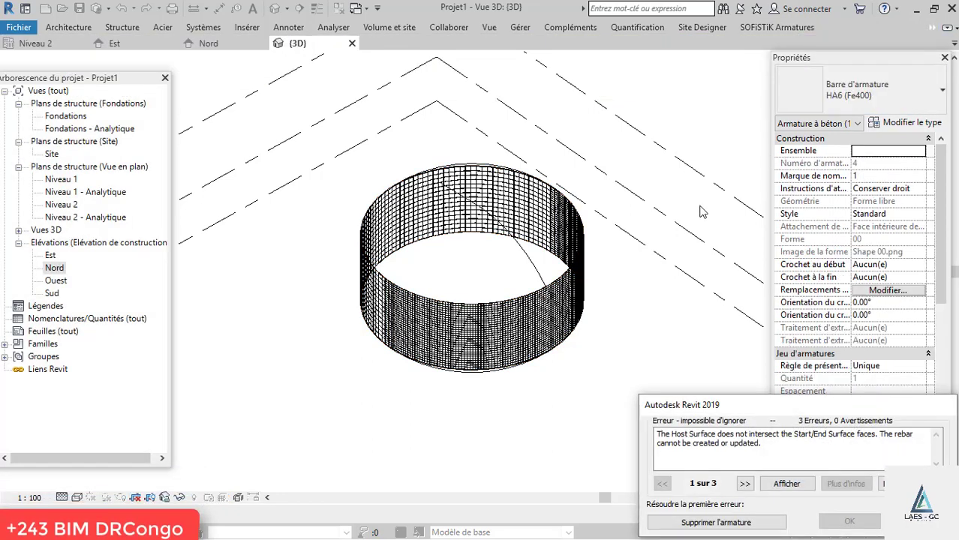
{"action": "left_click", "coordinate": [734, 521]}
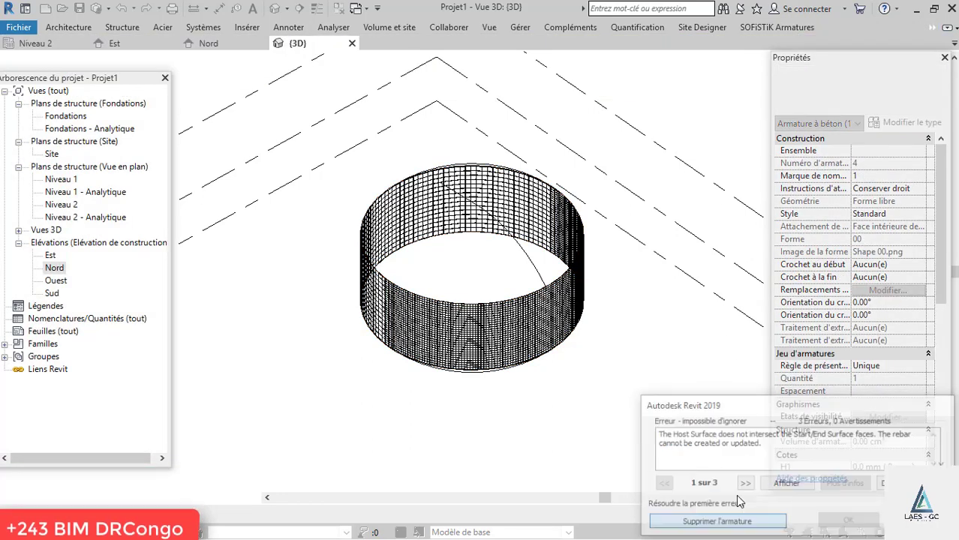
Step: Try a maximum-spacing layout (Espacement maximum) of 100 mm on the single dome bar, and delete the bar
{"action": "scroll", "coordinate": [538, 159], "scroll_direction": "up", "scroll_amount": 2}
{"action": "scroll", "coordinate": [489, 233], "scroll_direction": "up", "scroll_amount": 2}
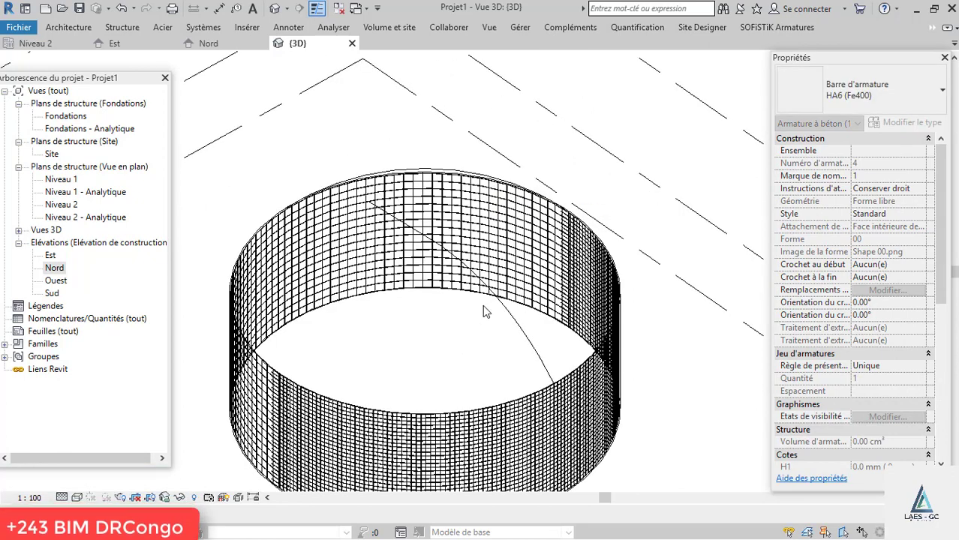
{"action": "key", "text": "Escape"}
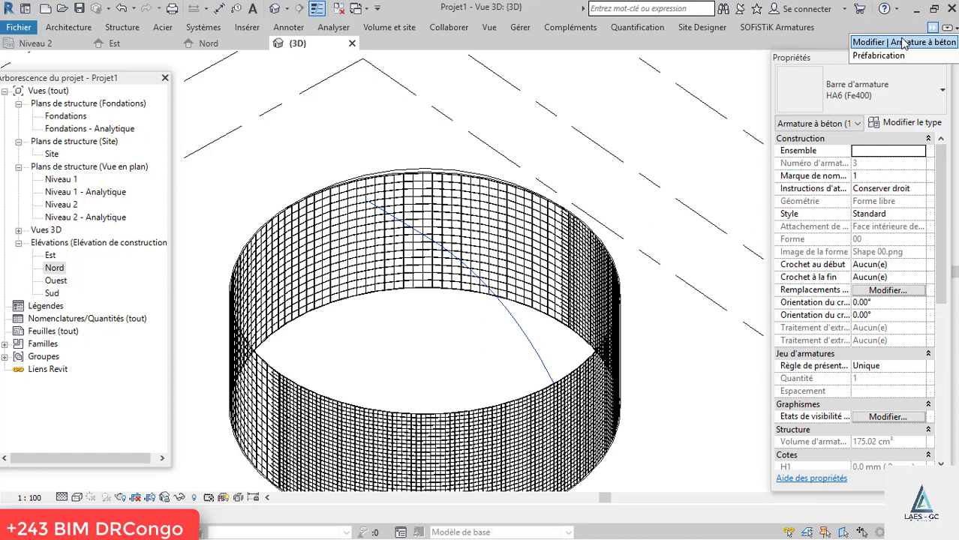
{"action": "left_click", "coordinate": [897, 42]}
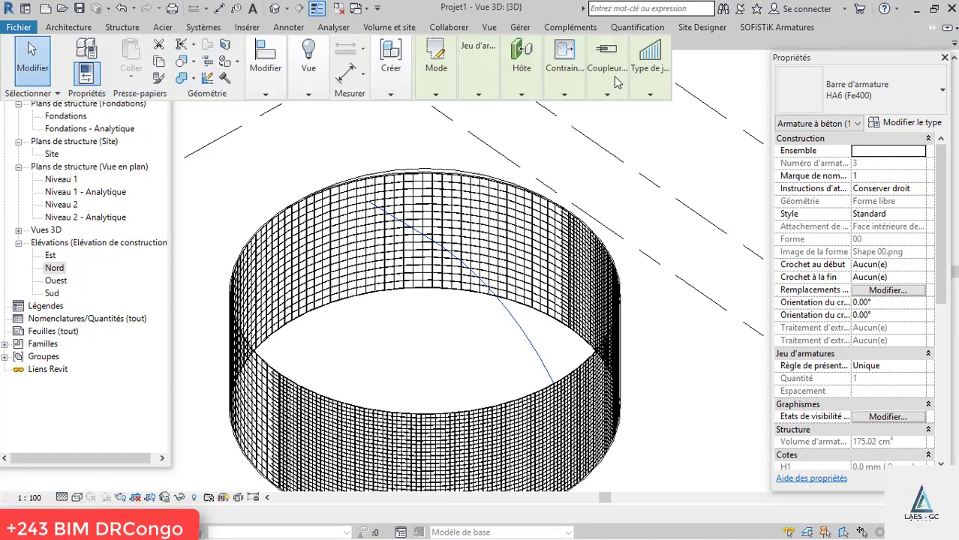
{"action": "mouse_move", "coordinate": [494, 99]}
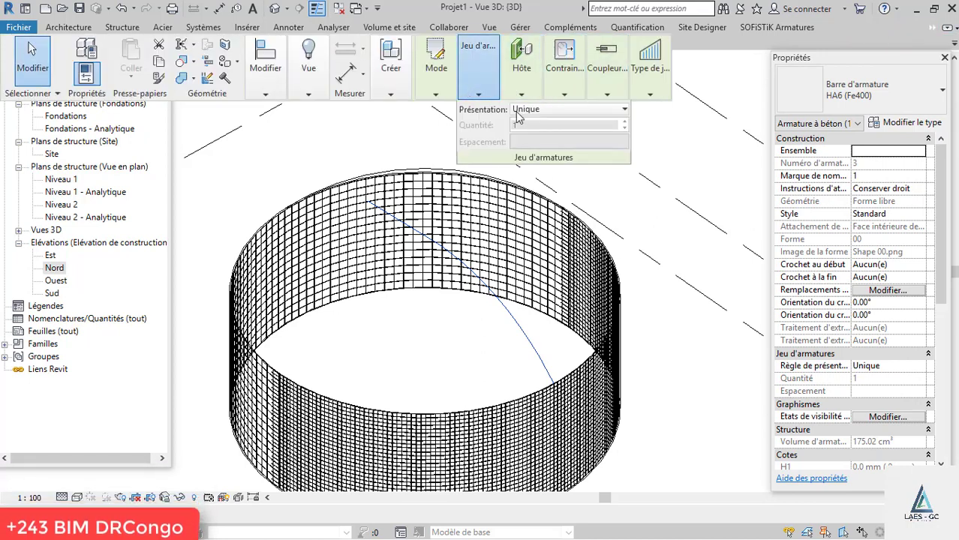
{"action": "left_click", "coordinate": [535, 111]}
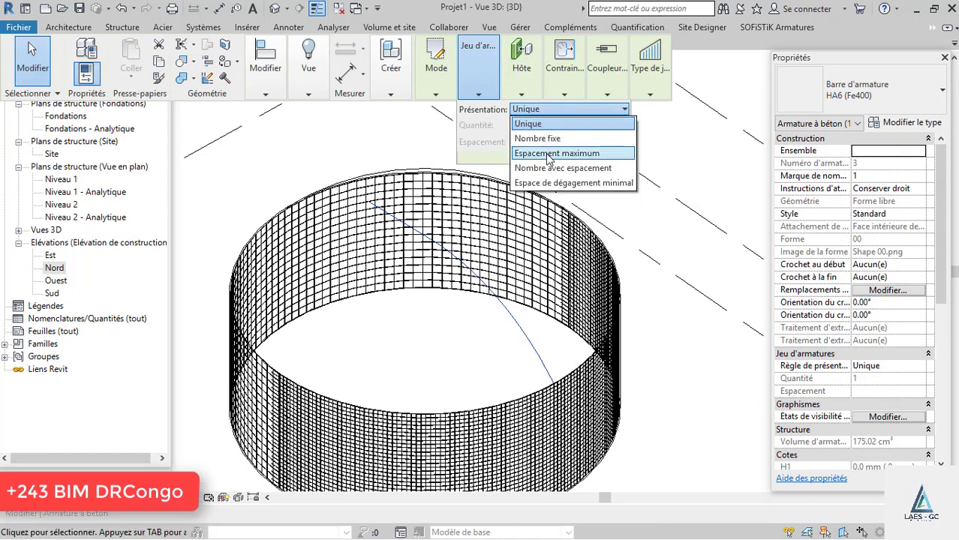
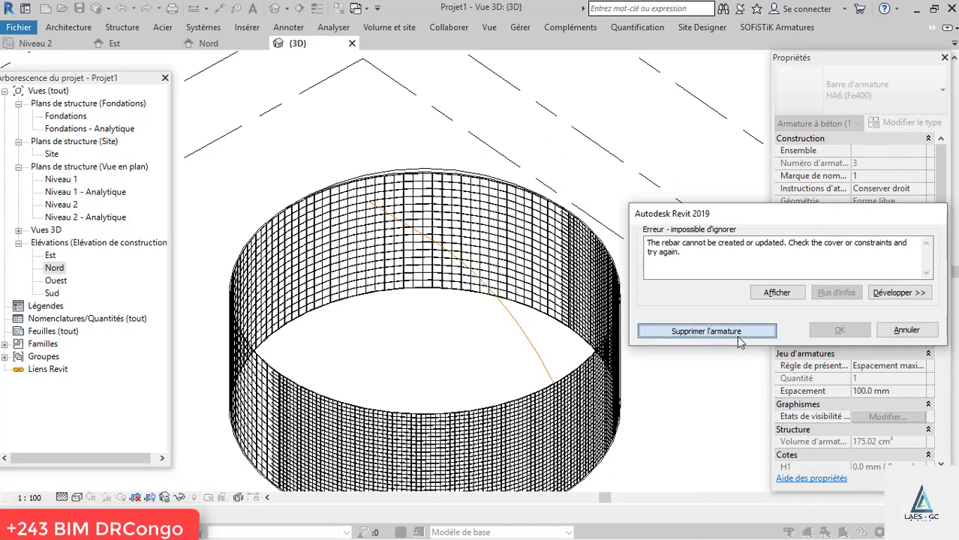
{"action": "left_click", "coordinate": [706, 331]}
Step: Select the reservoir, try to place a Surface-distributed free-form HA6 bar using its curved end faces, and delete it
{"action": "scroll", "coordinate": [516, 241], "scroll_direction": "down", "scroll_amount": 3}
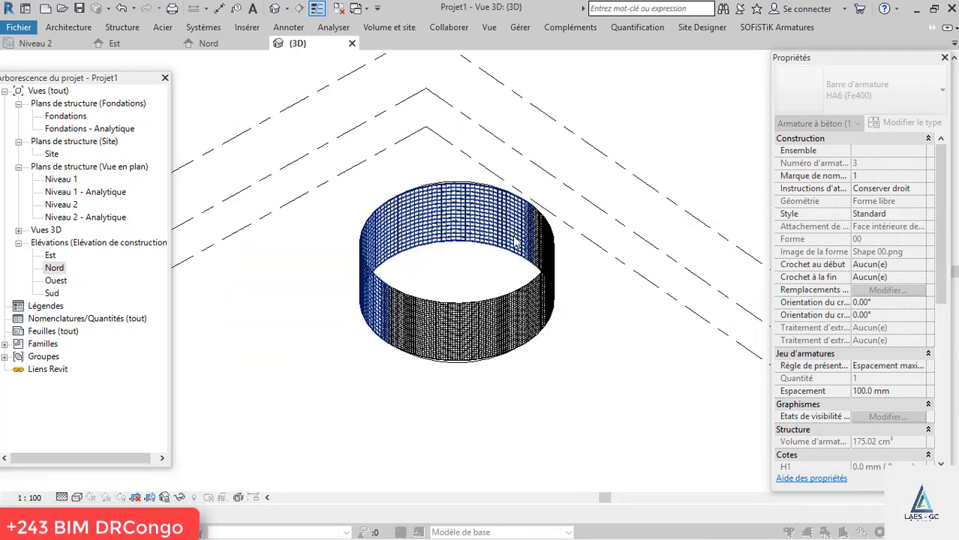
{"action": "middle_click_drag", "start_coordinate": [476, 358], "coordinate": [559, 166], "text": "shift"}
{"action": "left_click", "coordinate": [493, 354]}
{"action": "scroll", "coordinate": [497, 355], "scroll_direction": "up", "scroll_amount": 2}
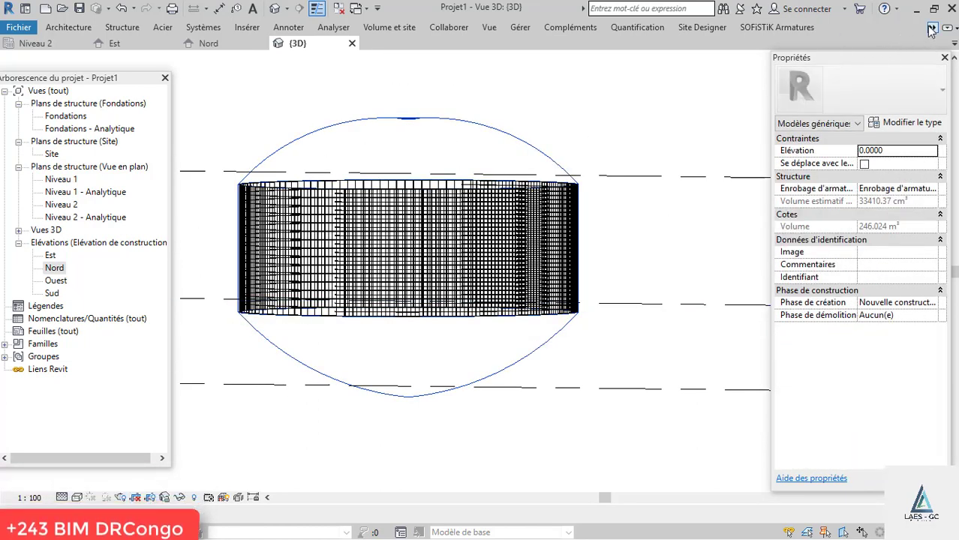
{"action": "left_click", "coordinate": [922, 44]}
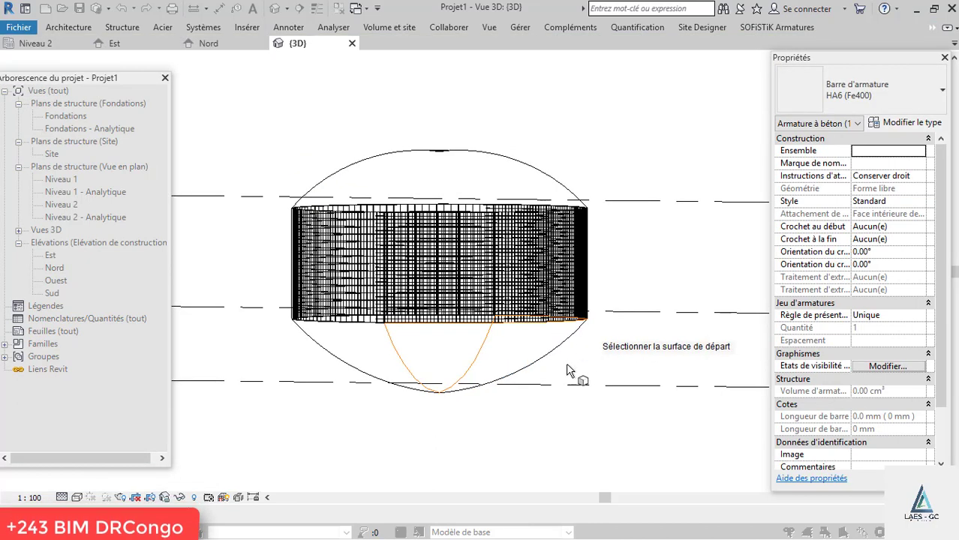
{"action": "middle_click_drag", "start_coordinate": [574, 370], "coordinate": [542, 153], "text": "shift"}
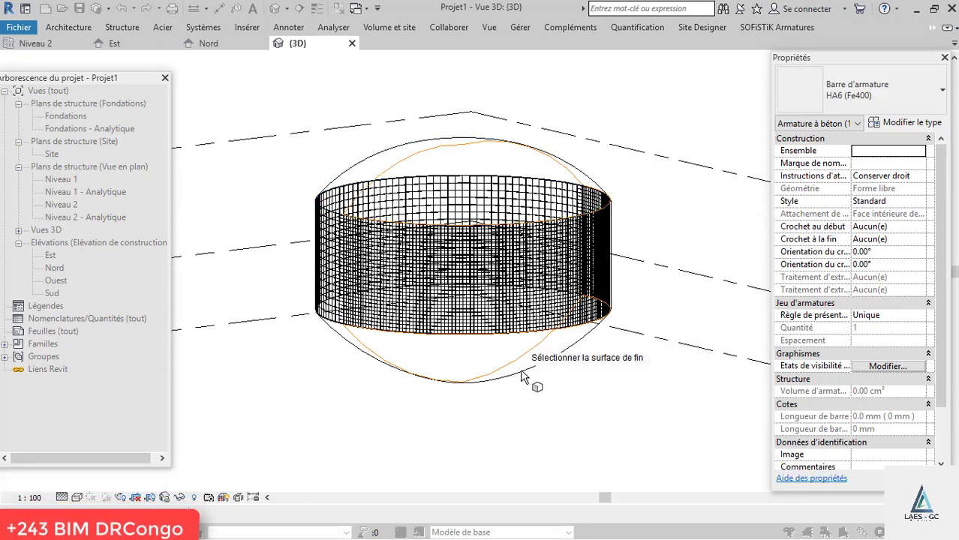
{"action": "left_click", "coordinate": [359, 356]}
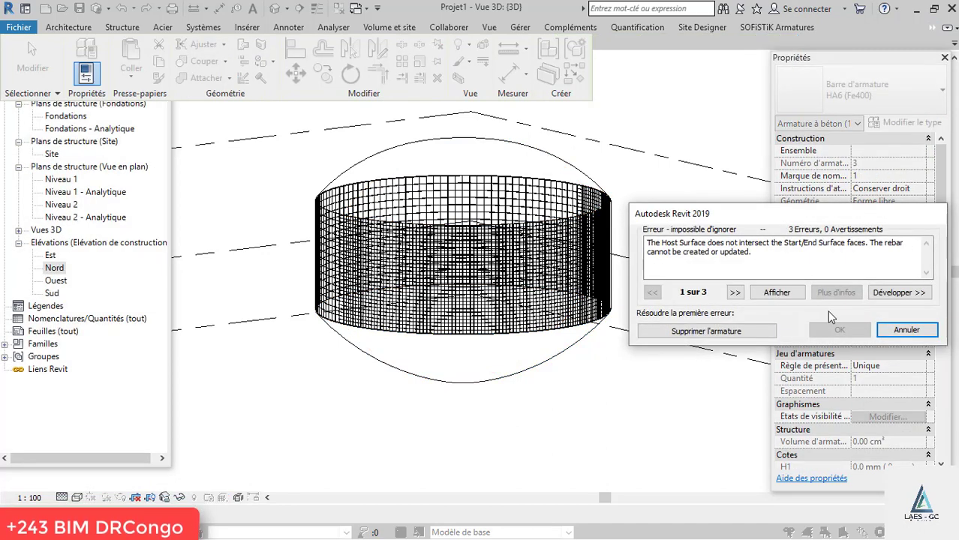
{"action": "left_click", "coordinate": [745, 332]}
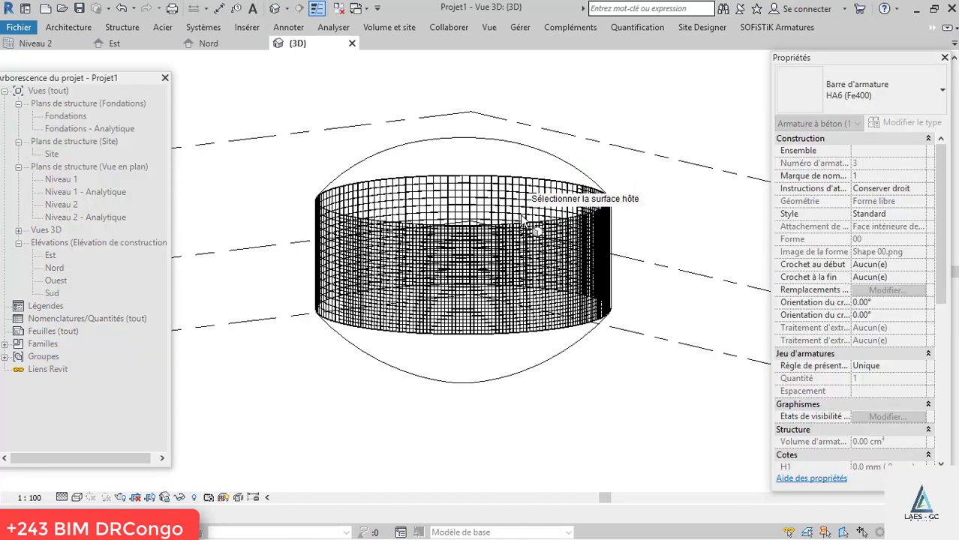
Step: Change the vertical bar set with 200 mm spacing on the near half of the reservoir wall to HA12 (Fe400)
{"action": "scroll", "coordinate": [469, 291], "scroll_direction": "up", "scroll_amount": 3}
{"action": "scroll", "coordinate": [450, 308], "scroll_direction": "up", "scroll_amount": 5}
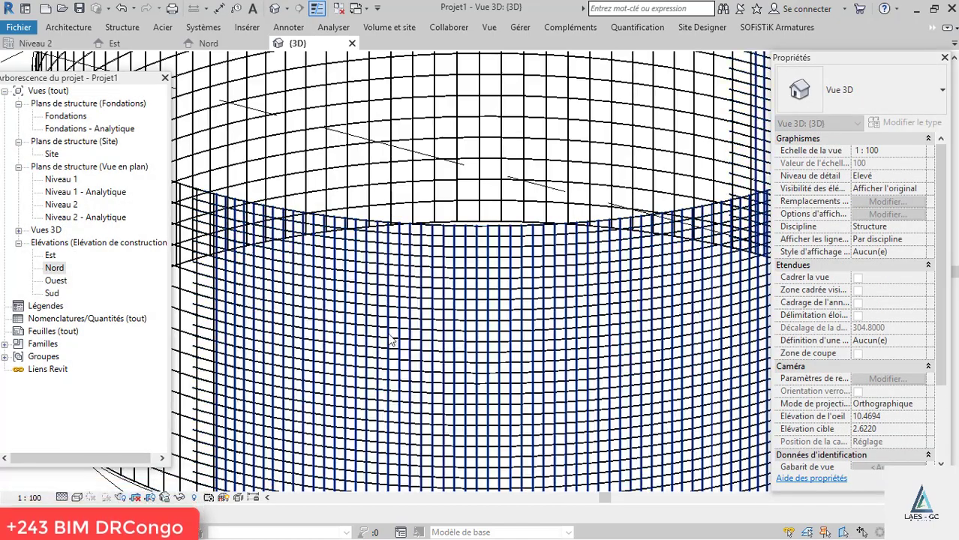
{"action": "left_click", "coordinate": [389, 240]}
{"action": "scroll", "coordinate": [405, 253], "scroll_direction": "down", "scroll_amount": 5}
{"action": "middle_click_drag", "start_coordinate": [427, 262], "coordinate": [461, 335], "text": "shift"}
{"action": "key", "text": "Escape"}
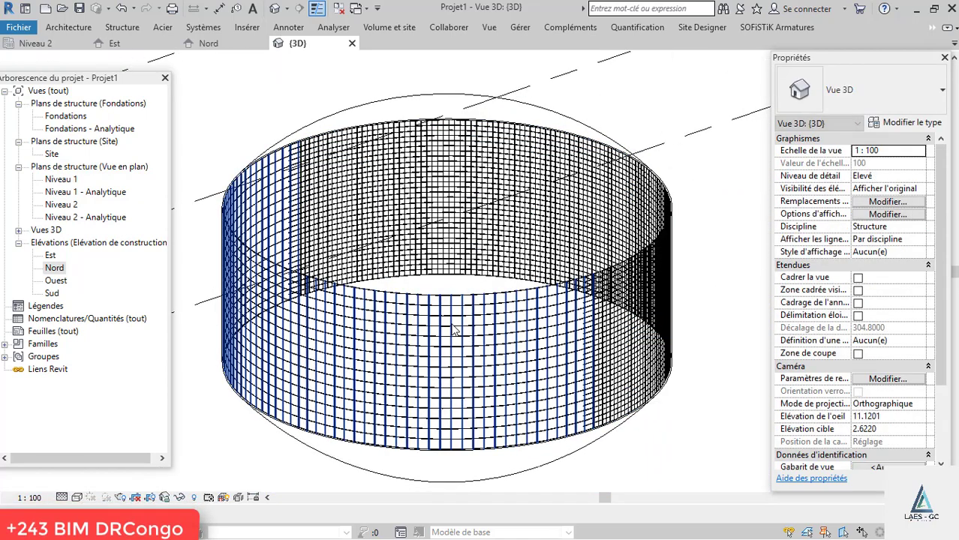
{"action": "left_click", "coordinate": [460, 334]}
{"action": "left_click", "coordinate": [859, 96]}
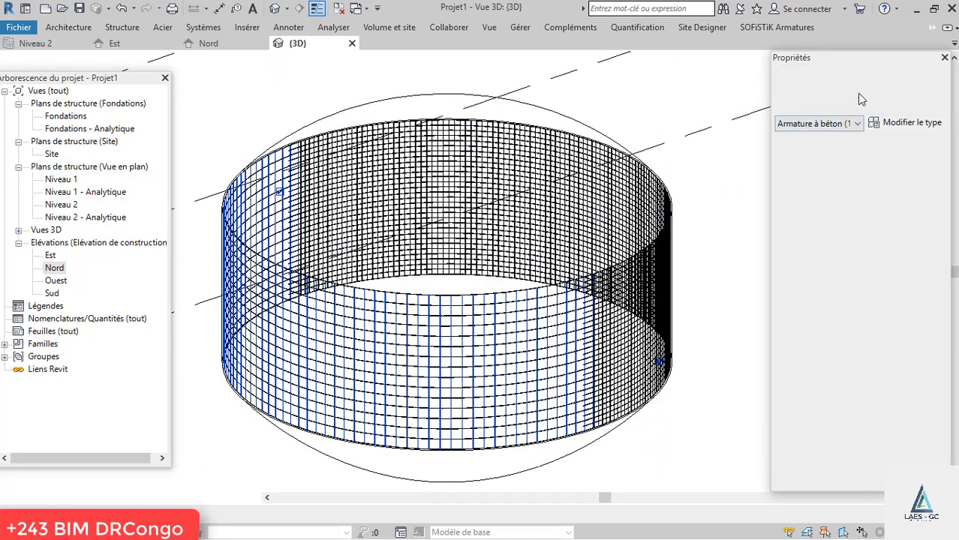
{"action": "left_click", "coordinate": [838, 259]}
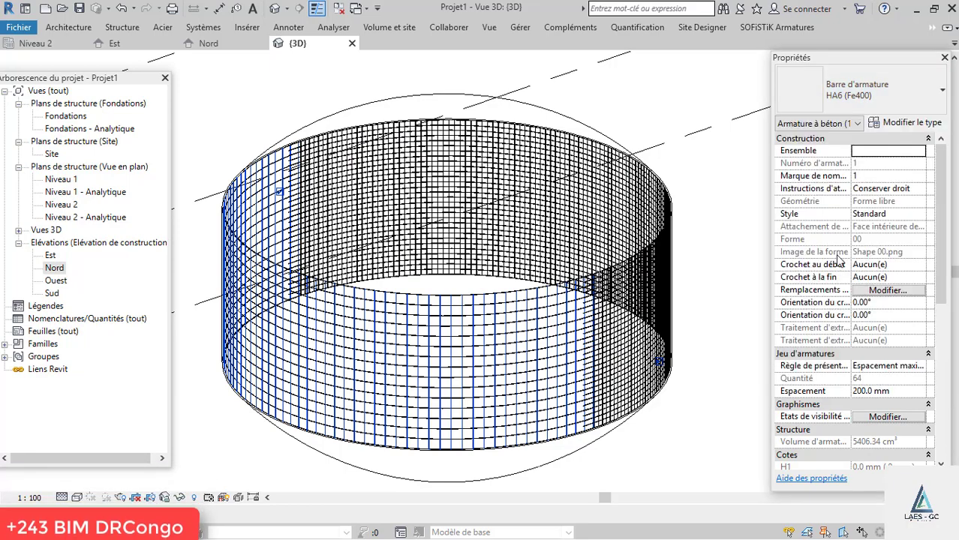
{"action": "left_click", "coordinate": [640, 432]}
Step: Change the horizontal bar set with 200 mm spacing on the same half of the wall to HA14 (Fe400)
{"action": "scroll", "coordinate": [503, 333], "scroll_direction": "up", "scroll_amount": 3}
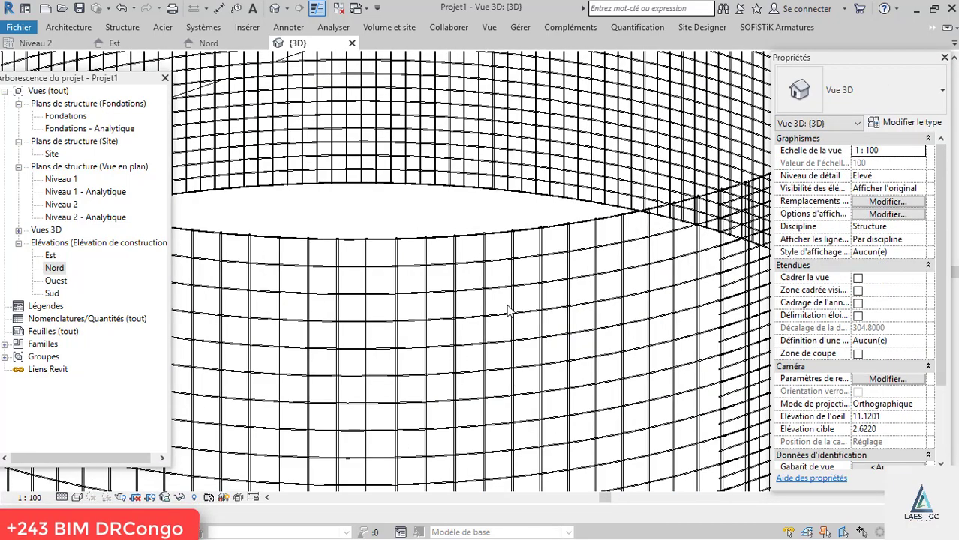
{"action": "left_click", "coordinate": [768, 143]}
{"action": "left_click", "coordinate": [905, 99]}
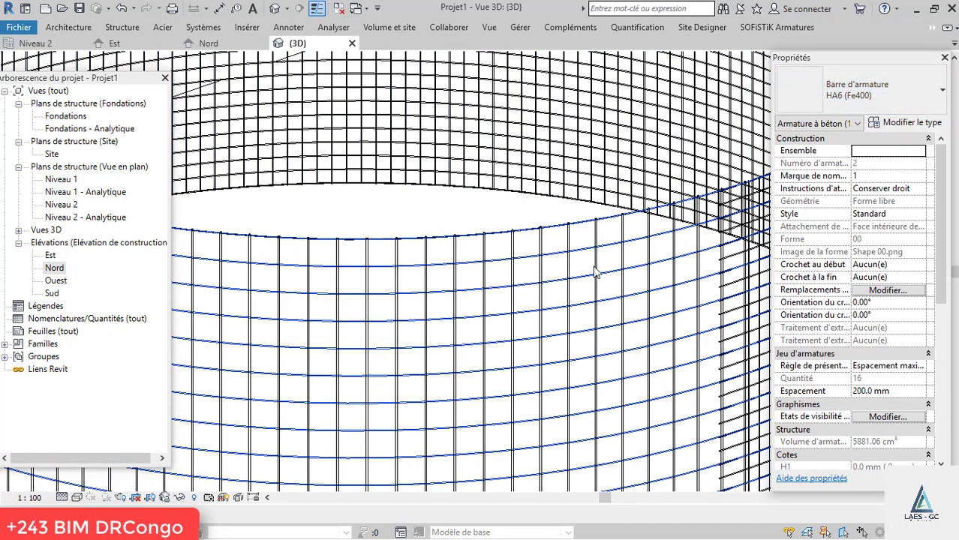
{"action": "scroll", "coordinate": [544, 289], "scroll_direction": "down", "scroll_amount": 5}
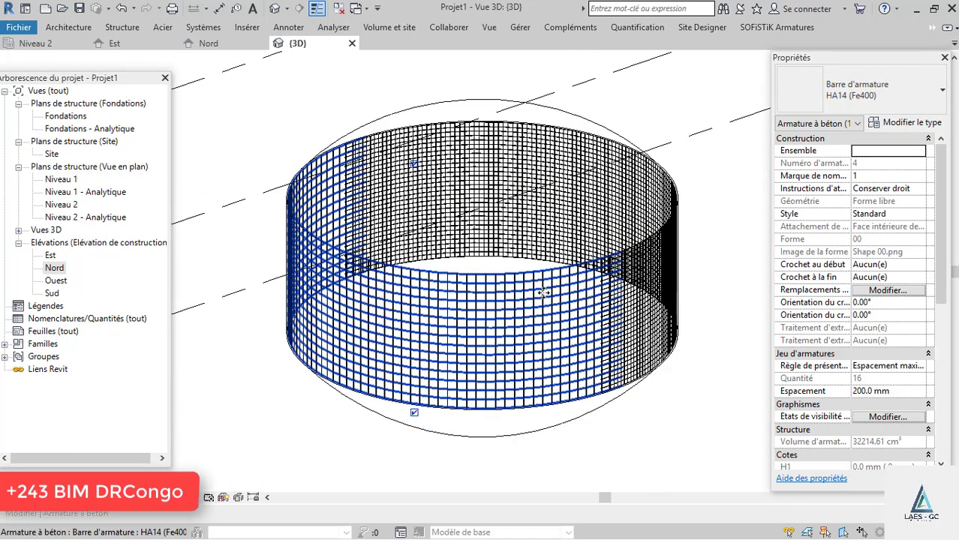
Step: Change the horizontal bar set with 100 mm spacing on the opposite half of the wall to HA12 (Fe400)
{"action": "scroll", "coordinate": [556, 194], "scroll_direction": "up", "scroll_amount": 1}
{"action": "left_click", "coordinate": [555, 193]}
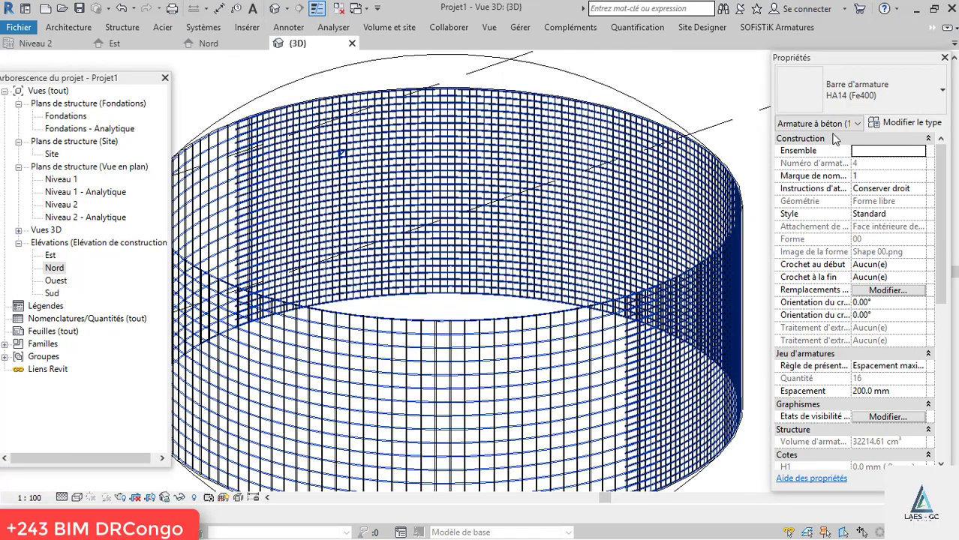
{"action": "left_click", "coordinate": [882, 91]}
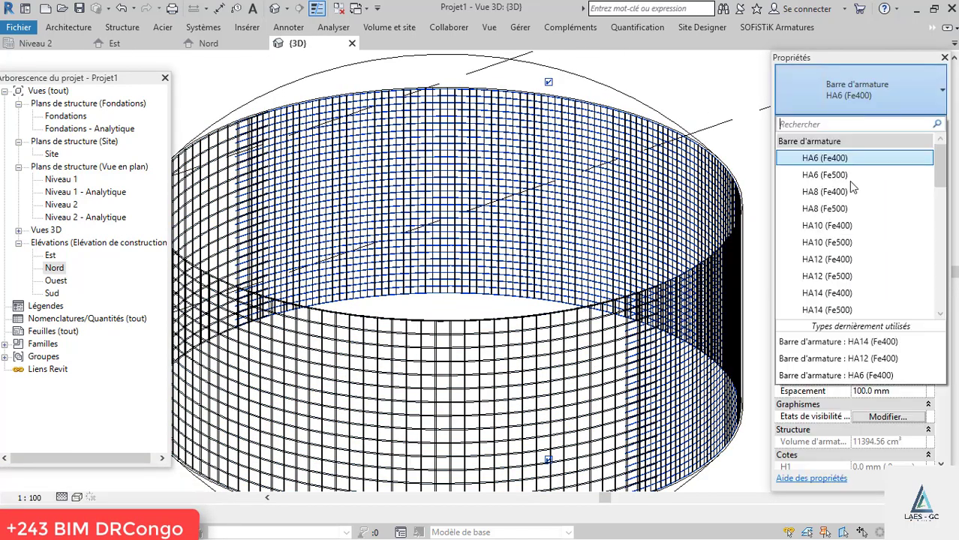
{"action": "left_click", "coordinate": [828, 258]}
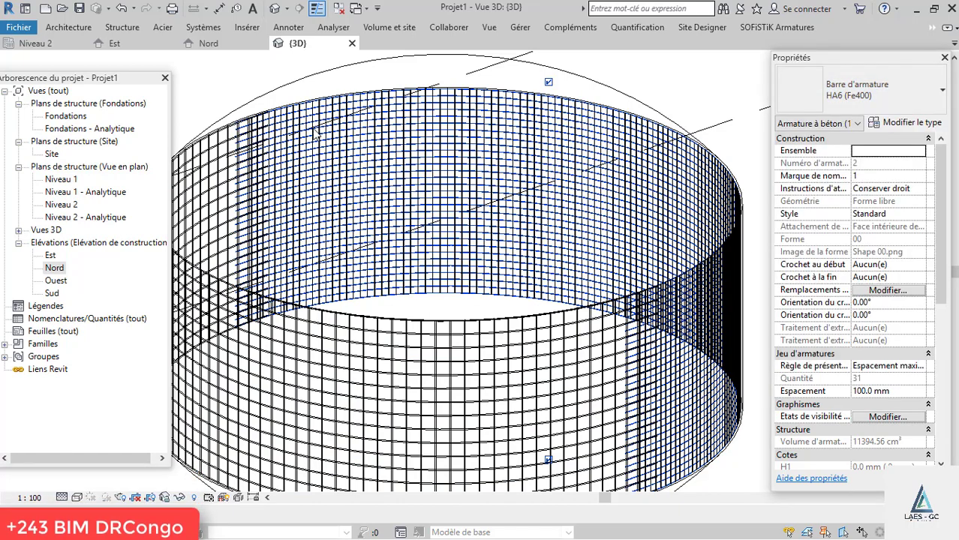
Step: Change the vertical bar set with 100 mm spacing on the far half of the reservoir wall to HA14 (Fe400)
{"action": "scroll", "coordinate": [218, 150], "scroll_direction": "up", "scroll_amount": 6}
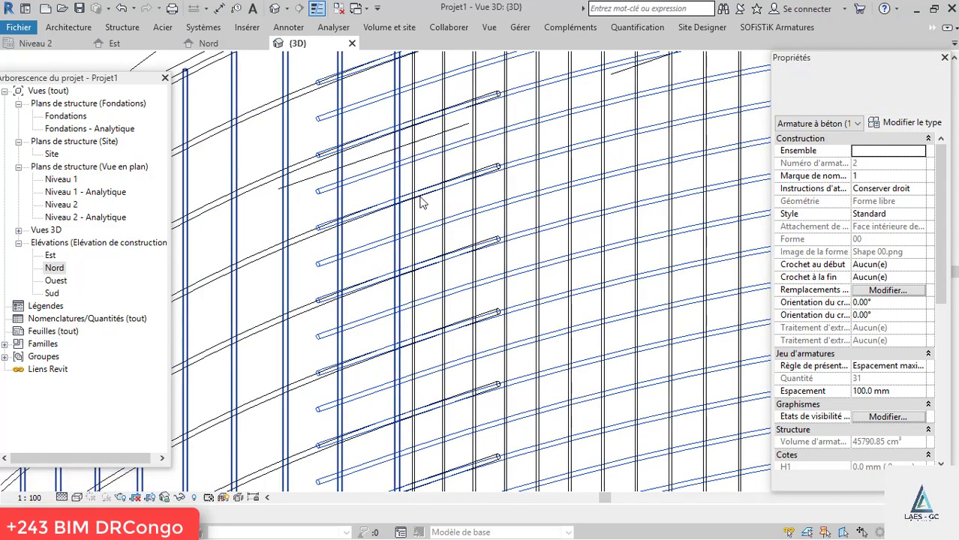
{"action": "scroll", "coordinate": [418, 279], "scroll_direction": "down", "scroll_amount": 3}
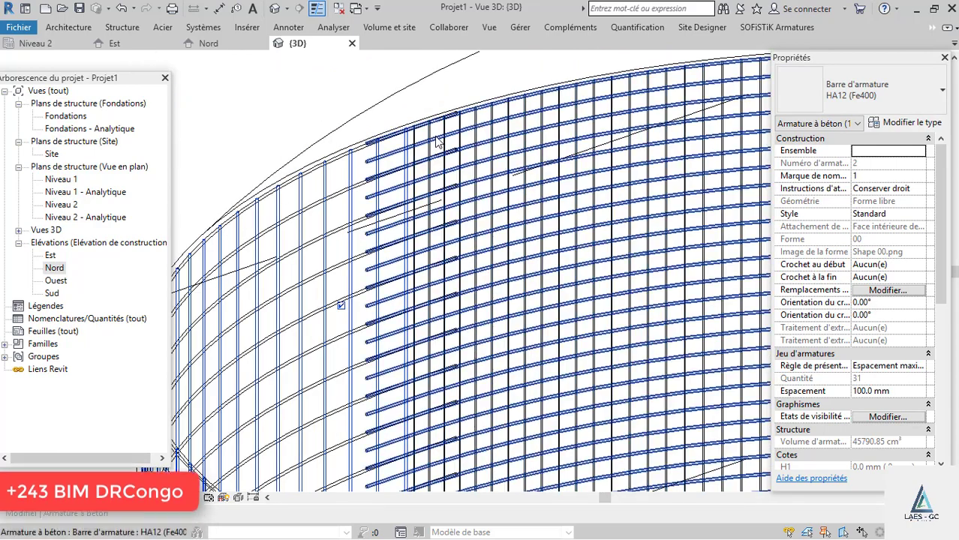
{"action": "scroll", "coordinate": [431, 126], "scroll_direction": "up", "scroll_amount": 3}
{"action": "scroll", "coordinate": [431, 126], "scroll_direction": "up", "scroll_amount": 2}
{"action": "left_click", "coordinate": [414, 135]}
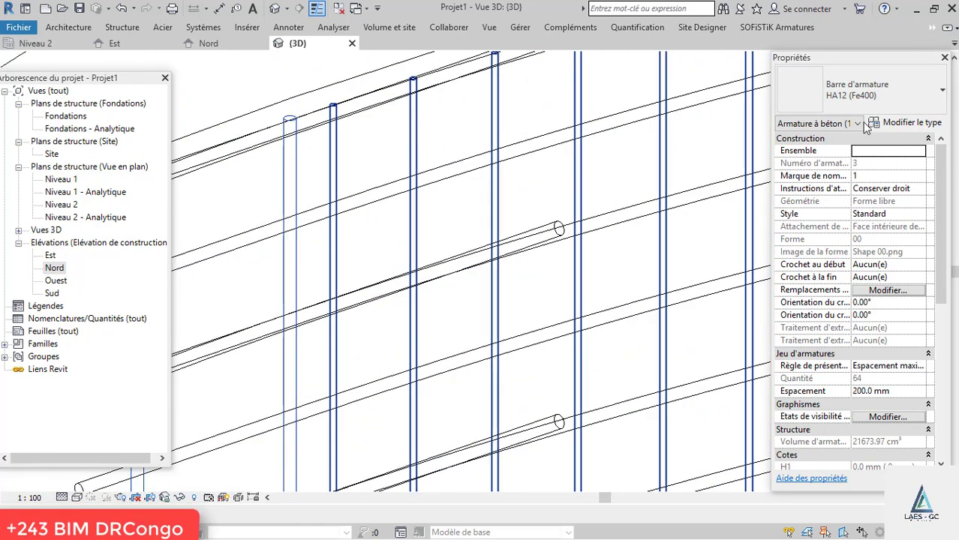
{"action": "left_click", "coordinate": [882, 97]}
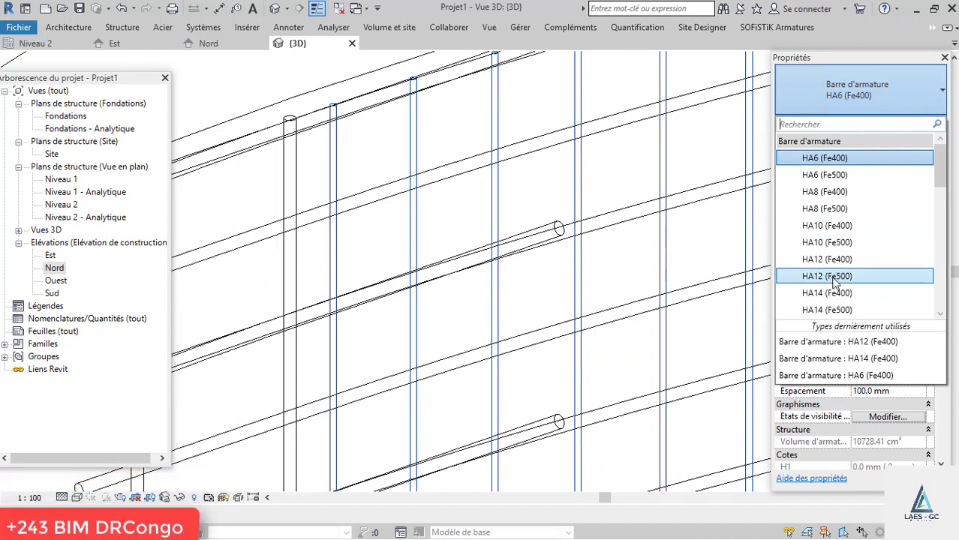
{"action": "left_click", "coordinate": [828, 294]}
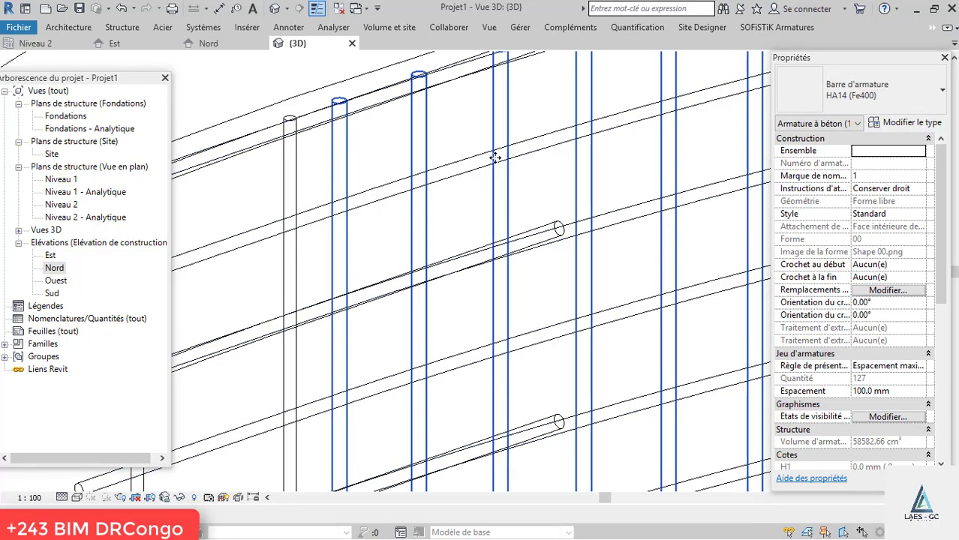
Step: Override the view graphics of both vertical bar sets with a solid foreground surface pattern in orange, RVB 255-128-000
{"action": "scroll", "coordinate": [497, 147], "scroll_direction": "down", "scroll_amount": 5}
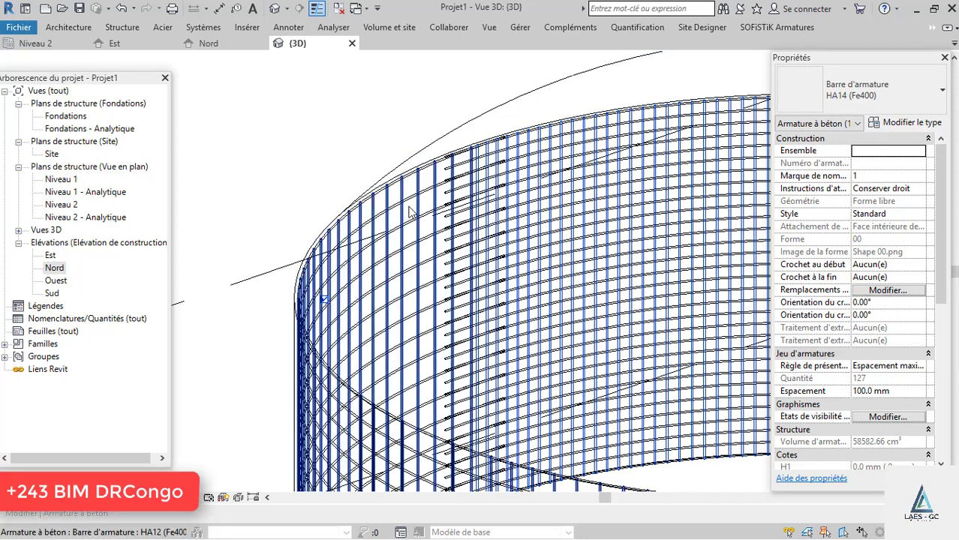
{"action": "scroll", "coordinate": [411, 207], "scroll_direction": "up", "scroll_amount": 2}
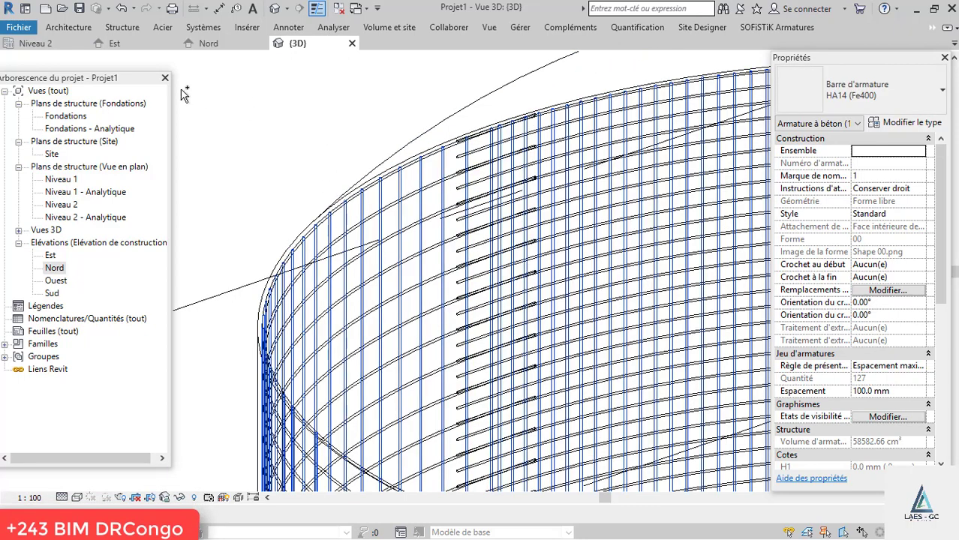
{"action": "right_click", "coordinate": [241, 107]}
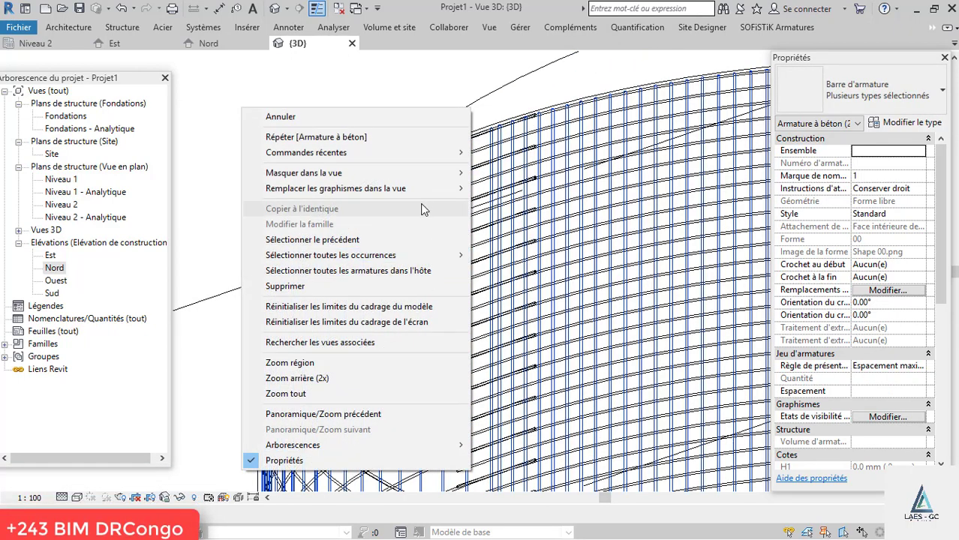
{"action": "left_click", "coordinate": [515, 191]}
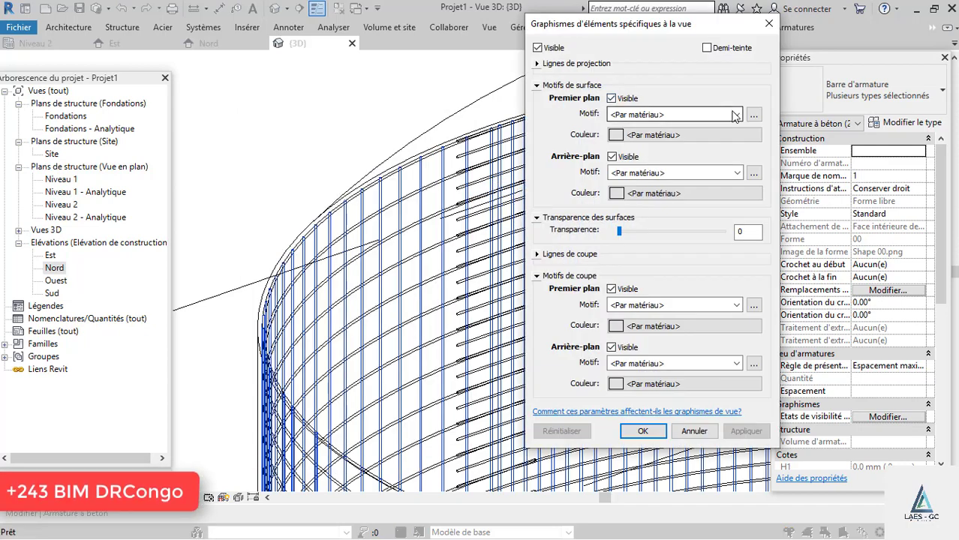
{"action": "left_click", "coordinate": [736, 114]}
{"action": "left_click", "coordinate": [689, 142]}
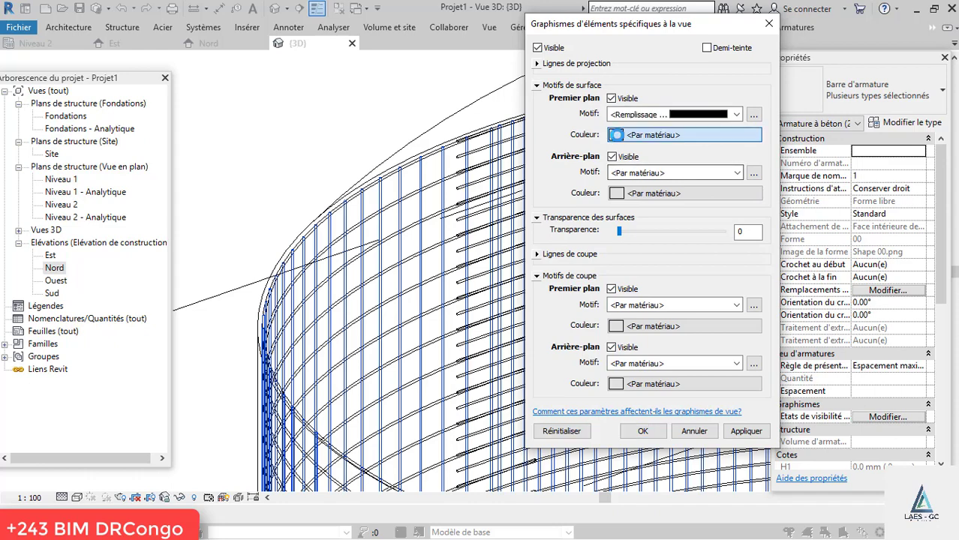
{"action": "left_click", "coordinate": [616, 136]}
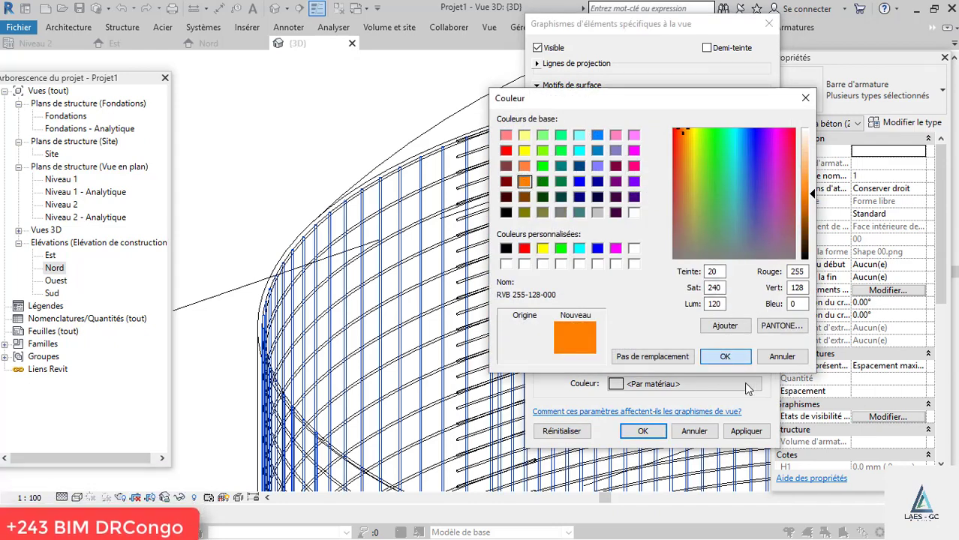
{"action": "left_click", "coordinate": [746, 432]}
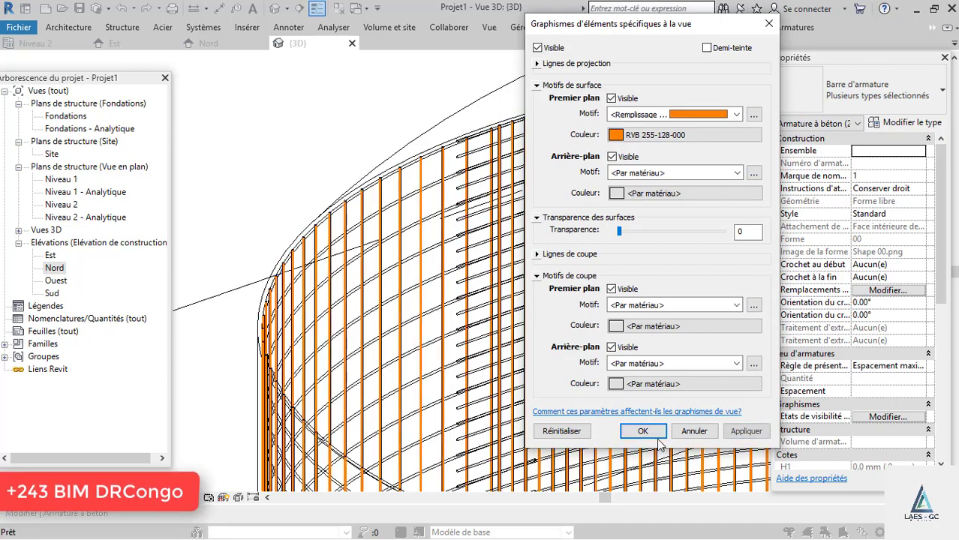
Step: Override the view graphics of both horizontal bar sets by element with a solid foreground surface pattern in red (Rouge)
{"action": "scroll", "coordinate": [422, 193], "scroll_direction": "up", "scroll_amount": 5}
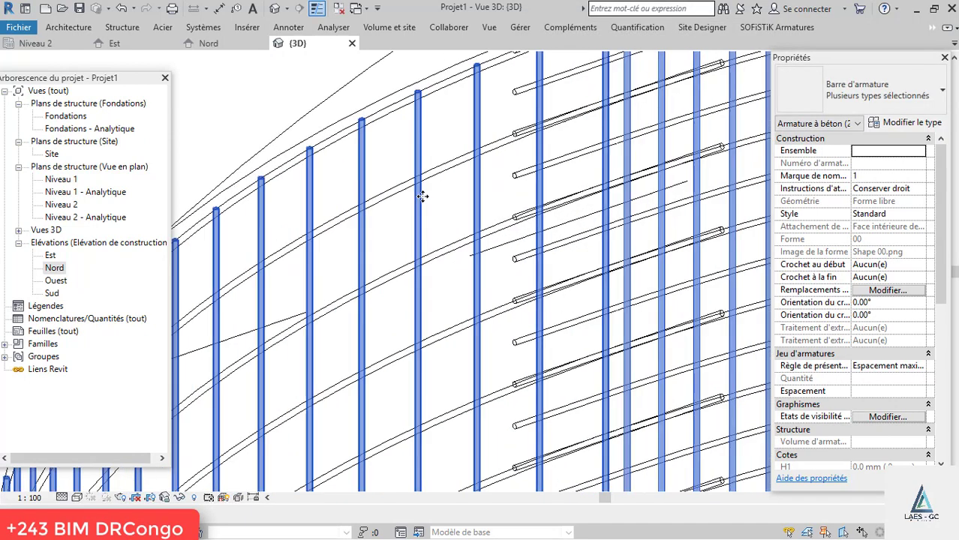
{"action": "left_click", "coordinate": [461, 147]}
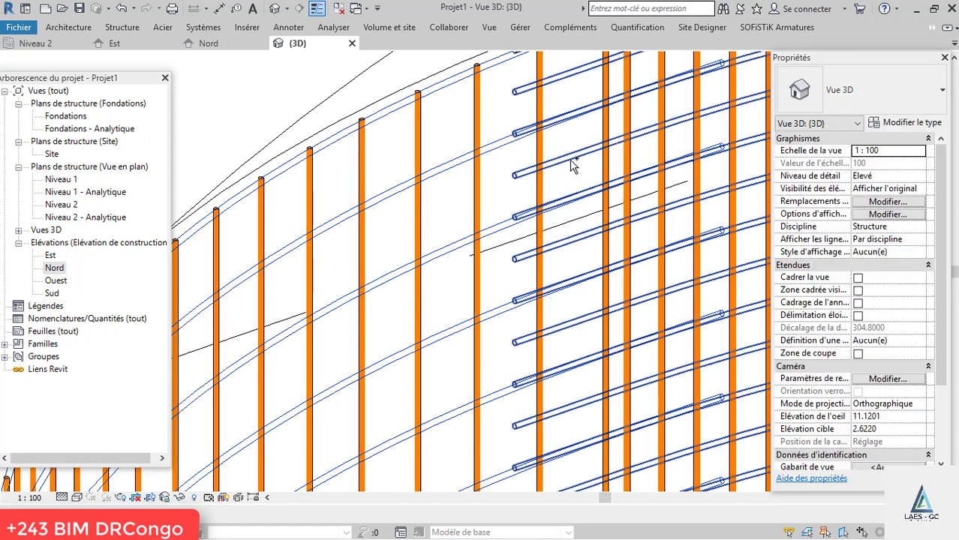
{"action": "left_click", "coordinate": [570, 163]}
{"action": "left_click", "coordinate": [306, 90], "text": "ctrl"}
{"action": "right_click", "coordinate": [242, 84]}
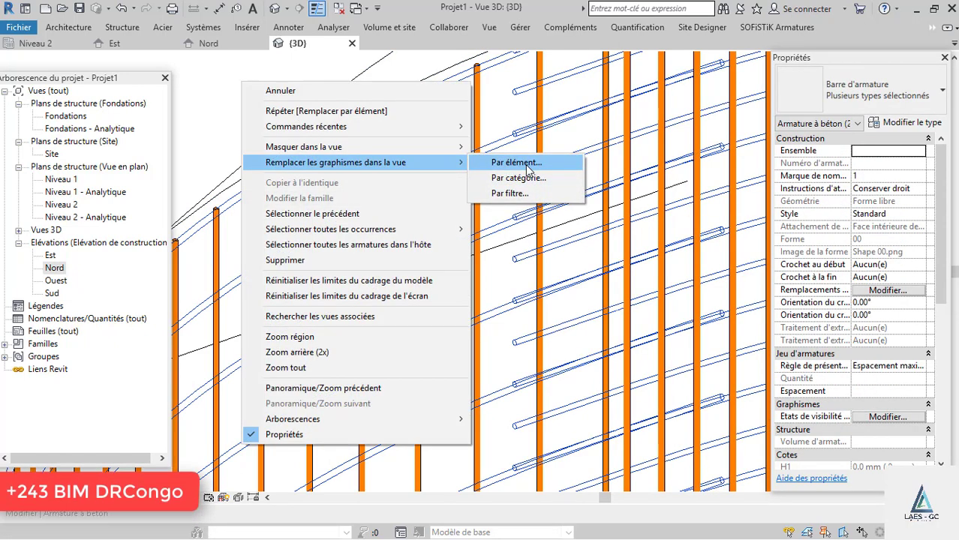
{"action": "left_click", "coordinate": [536, 179]}
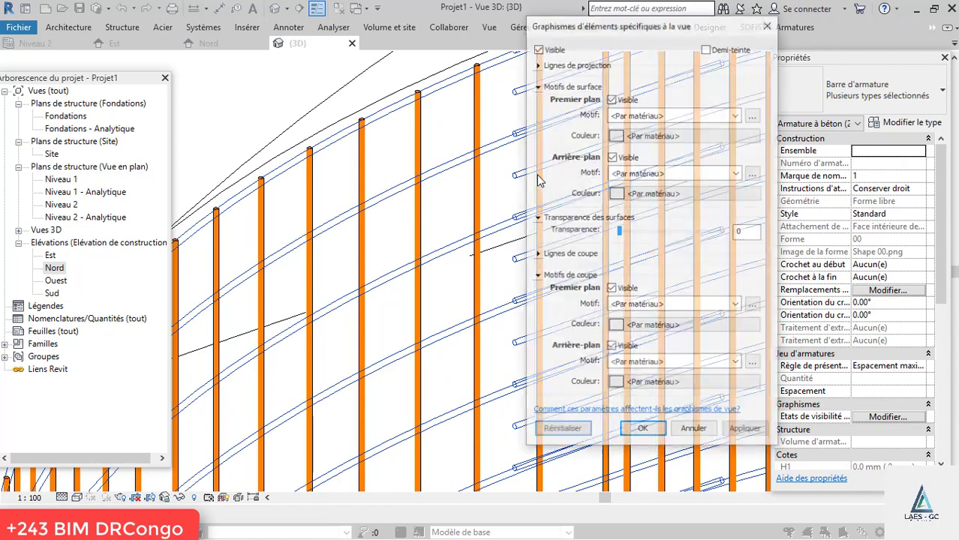
{"action": "left_click", "coordinate": [735, 114]}
{"action": "left_click", "coordinate": [684, 140]}
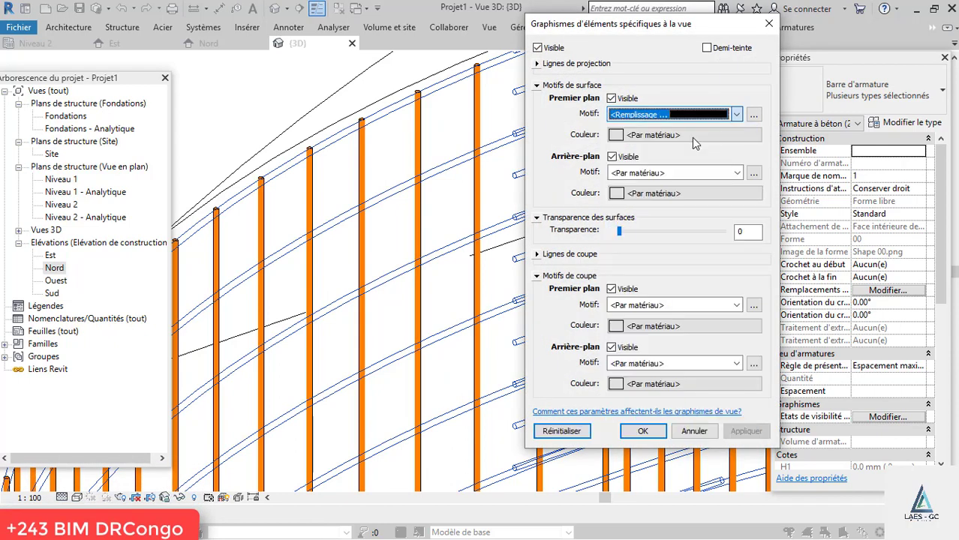
{"action": "left_click", "coordinate": [617, 136]}
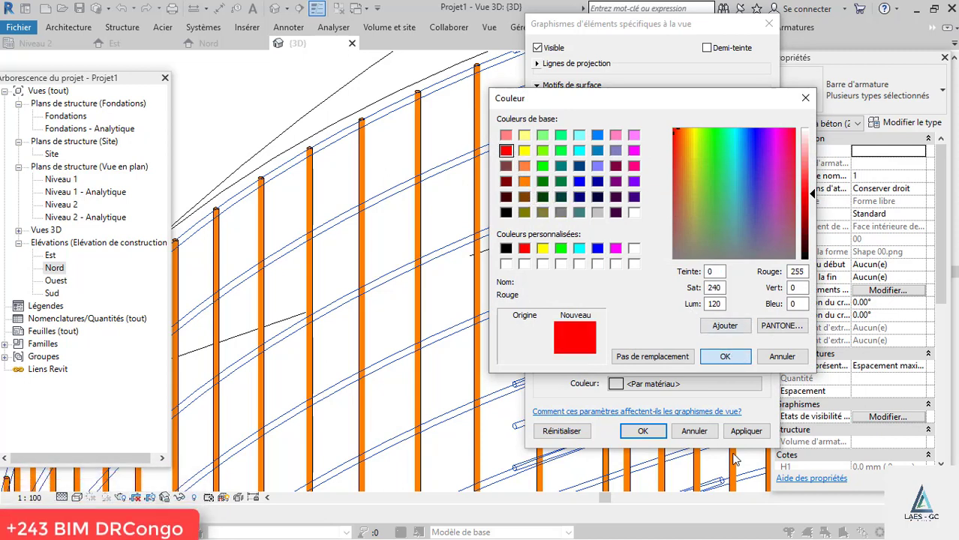
{"action": "left_click", "coordinate": [754, 437]}
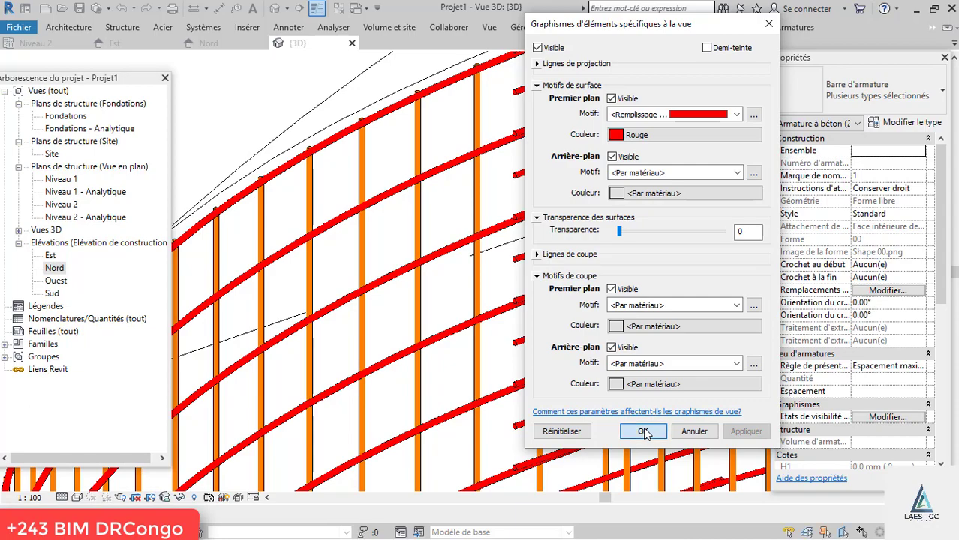
{"action": "left_click", "coordinate": [644, 432]}
Step: Set the visual style of the 3D view to Shaded (Ombré)
{"action": "scroll", "coordinate": [444, 237], "scroll_direction": "down", "scroll_amount": 5}
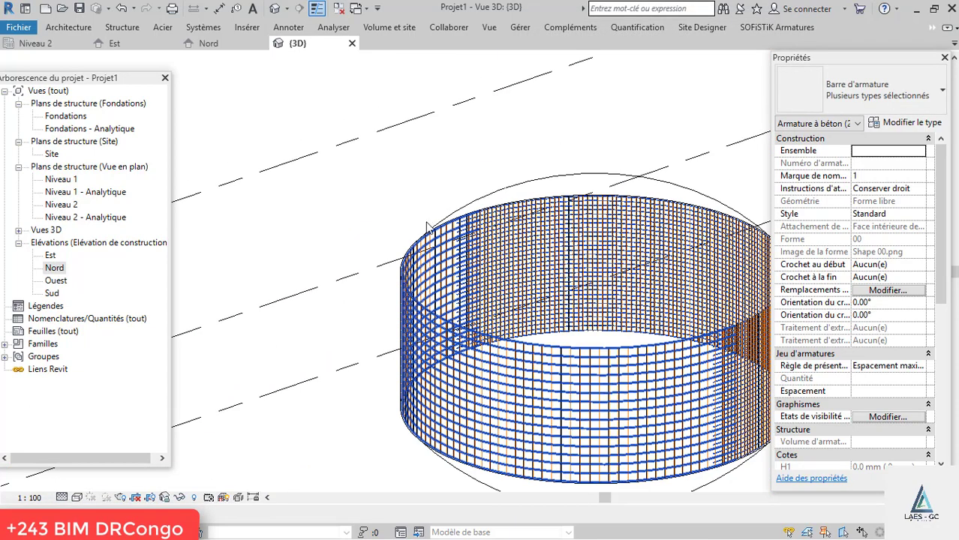
{"action": "scroll", "coordinate": [427, 227], "scroll_direction": "down", "scroll_amount": 1}
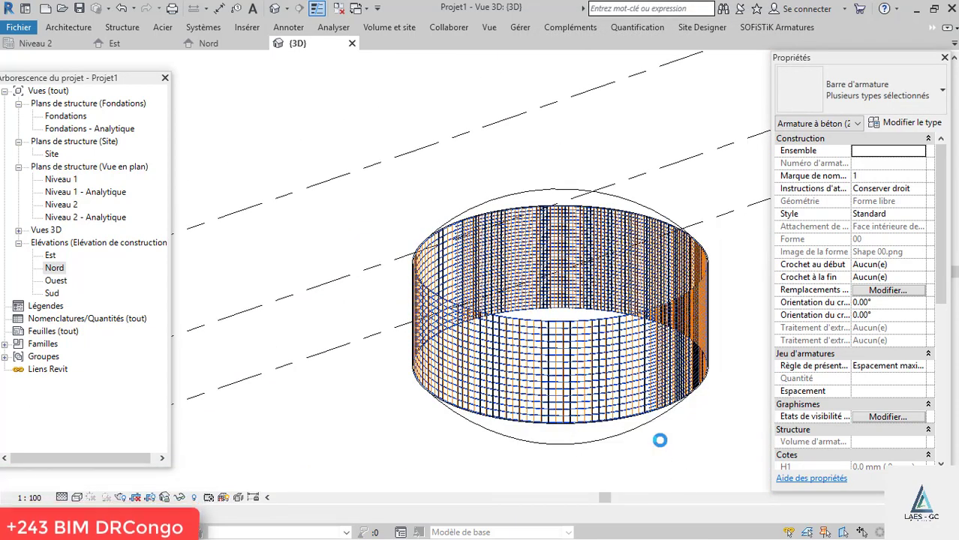
{"action": "scroll", "coordinate": [658, 432], "scroll_direction": "up", "scroll_amount": 2}
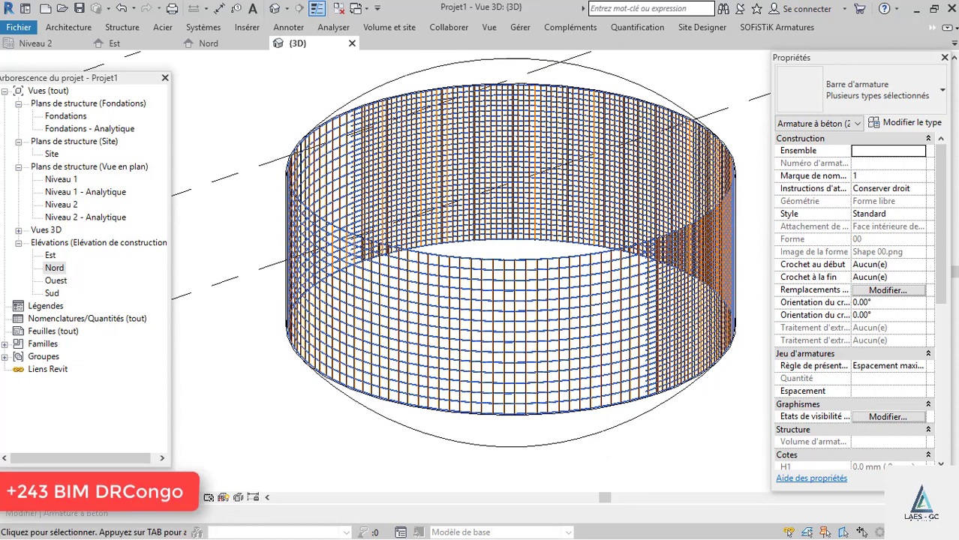
{"action": "left_click", "coordinate": [78, 497]}
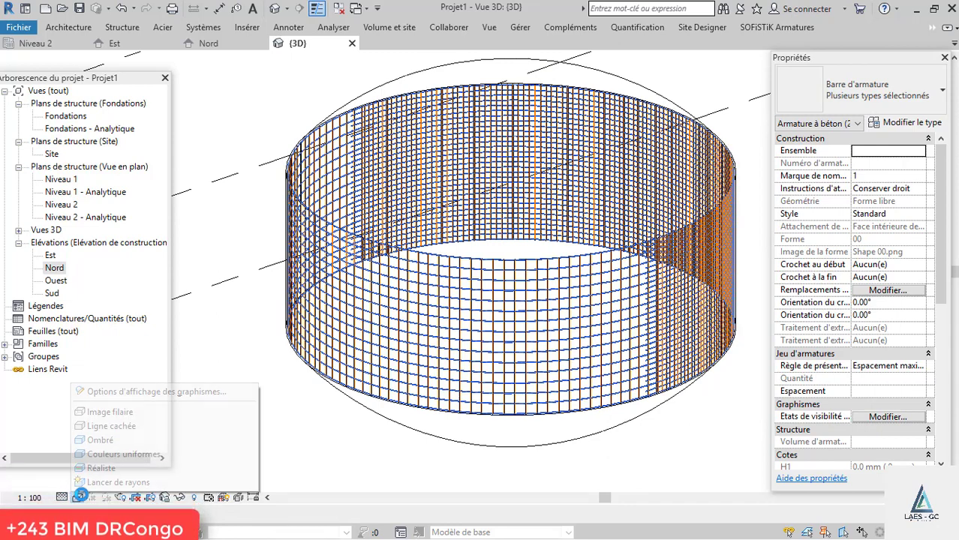
{"action": "left_click", "coordinate": [110, 441]}
Step: Examine the shaded reservoir and its wall reinforcement from above, from the side and around the domed base
{"action": "scroll", "coordinate": [706, 277], "scroll_direction": "up", "scroll_amount": 3}
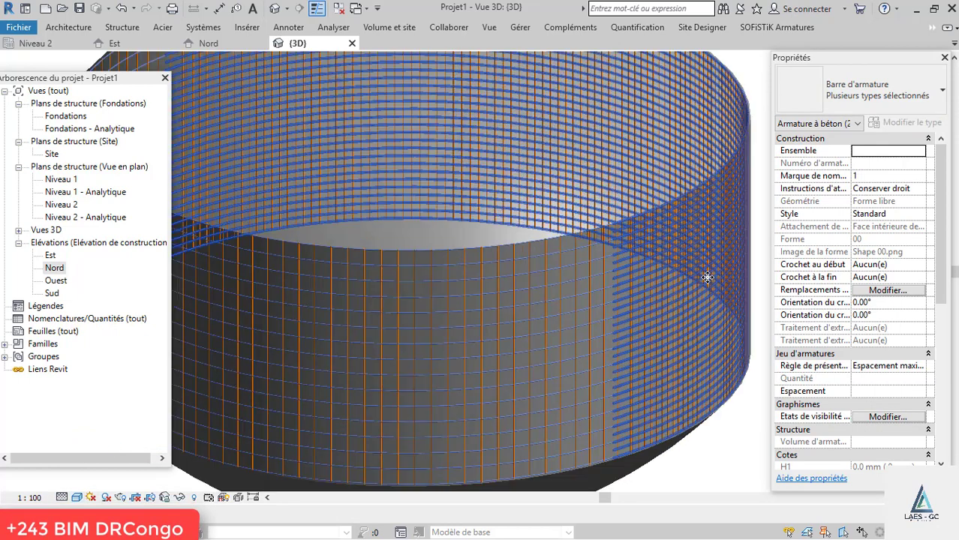
{"action": "scroll", "coordinate": [707, 277], "scroll_direction": "up", "scroll_amount": 2}
{"action": "scroll", "coordinate": [588, 219], "scroll_direction": "down", "scroll_amount": 4}
{"action": "middle_click_drag", "start_coordinate": [496, 297], "coordinate": [527, 397], "text": "shift"}
{"action": "scroll", "coordinate": [596, 172], "scroll_direction": "up", "scroll_amount": 2}
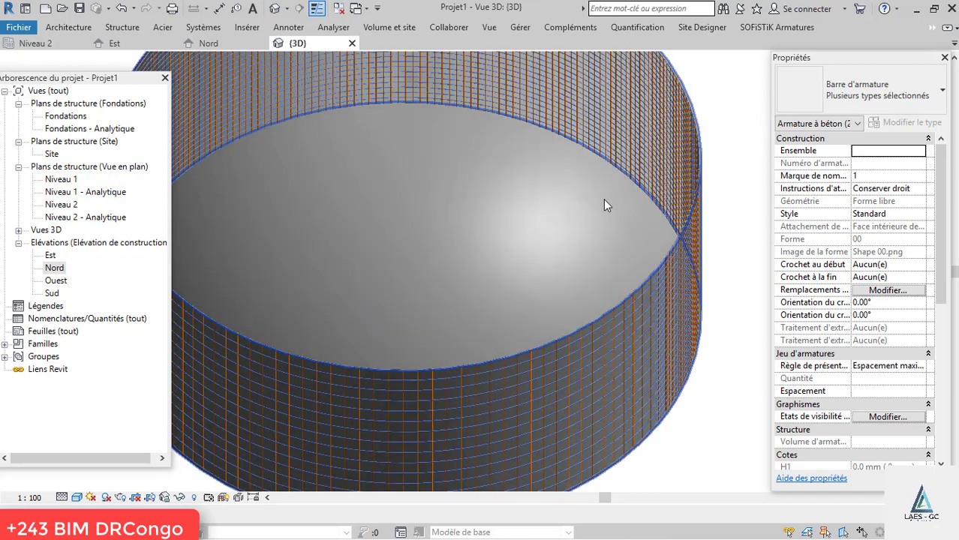
{"action": "scroll", "coordinate": [605, 204], "scroll_direction": "down", "scroll_amount": 4}
{"action": "middle_click_drag", "start_coordinate": [610, 217], "coordinate": [586, 205], "text": "shift"}
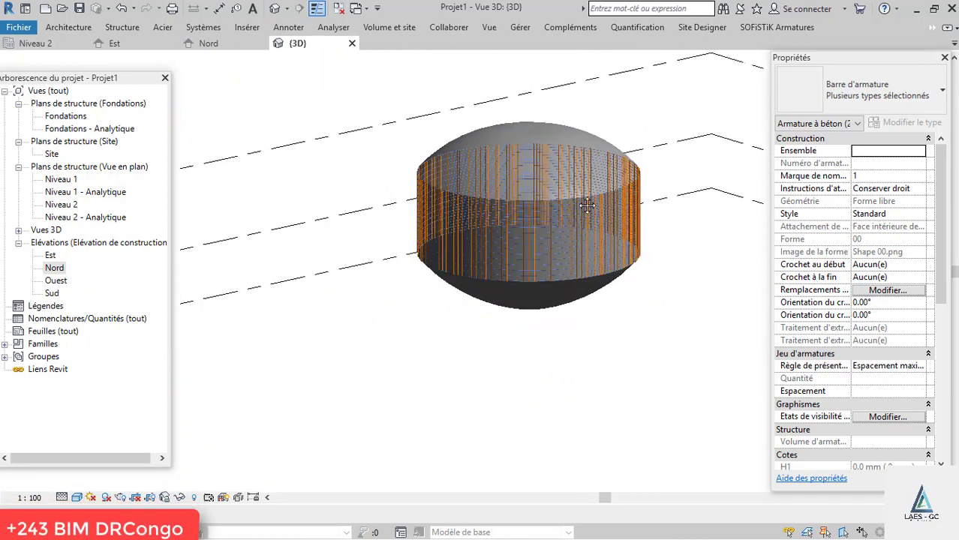
{"action": "scroll", "coordinate": [593, 312], "scroll_direction": "up", "scroll_amount": 5}
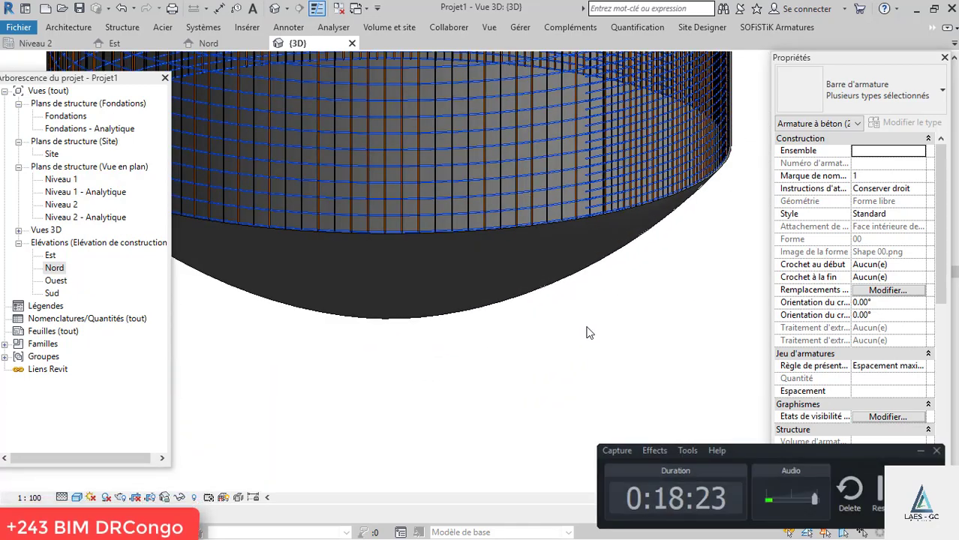
{"action": "scroll", "coordinate": [607, 315], "scroll_direction": "down", "scroll_amount": 5}
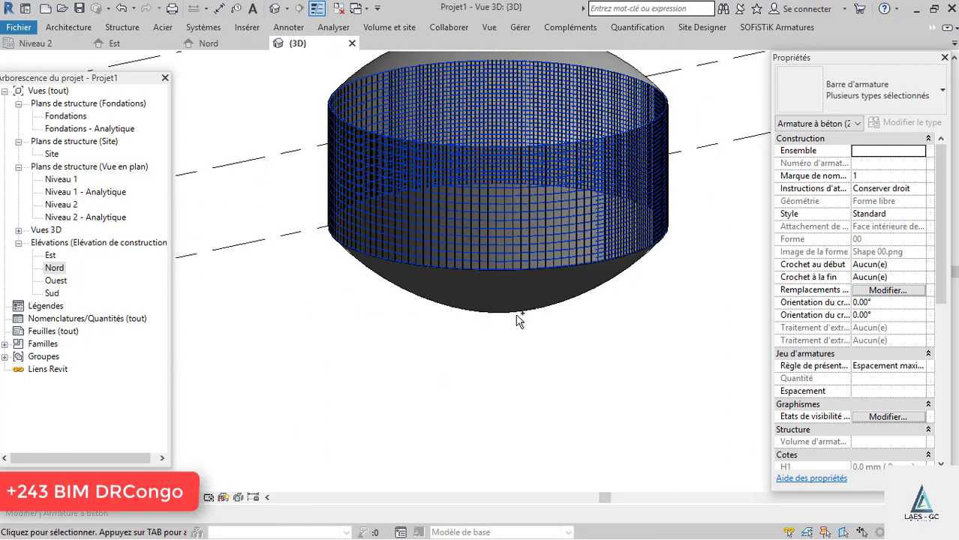
{"action": "middle_click_drag", "start_coordinate": [593, 195], "coordinate": [604, 175], "text": "shift"}
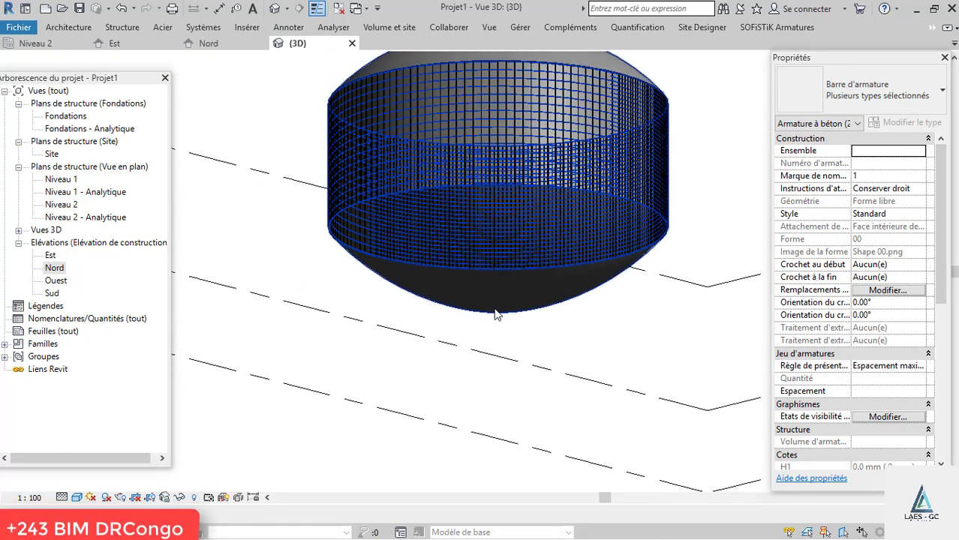
Step: Switch to the LibreOffice Impress presentation to view the slide on free-form reinforcement of a circular reservoir, and return to Revit
{"action": "key", "text": "alt+Tab"}
{"action": "key", "text": "alt+Tab"}
{"action": "key", "text": "alt+Tab"}
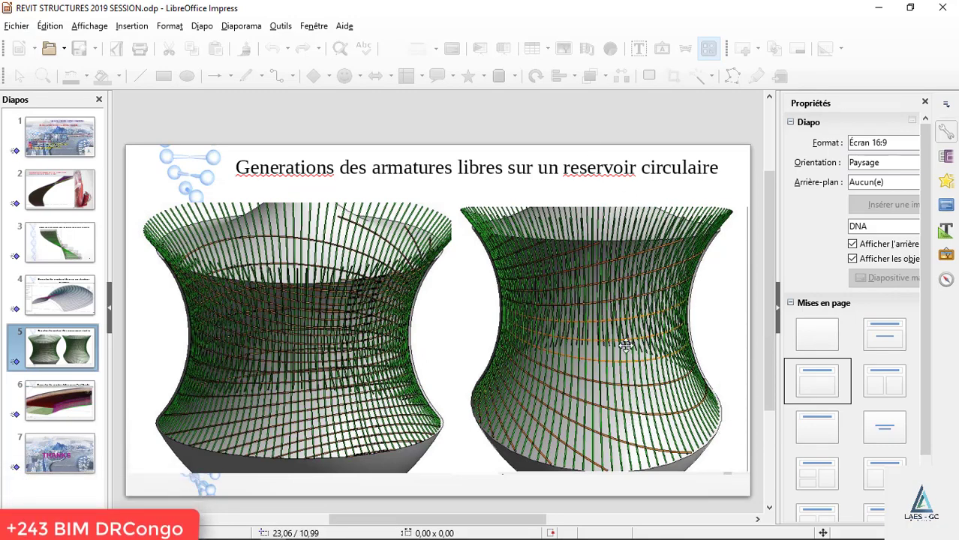
{"action": "key", "text": "alt+Tab"}
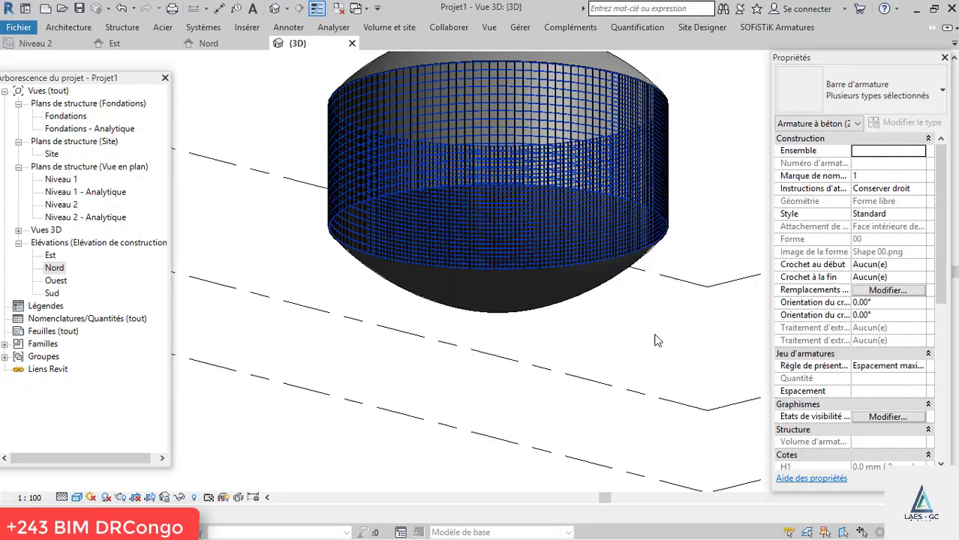
Step: Examine the coloured bar grid around the reservoir wall from other angles and up close, and select the reservoir body
{"action": "scroll", "coordinate": [582, 90], "scroll_direction": "up", "scroll_amount": 4}
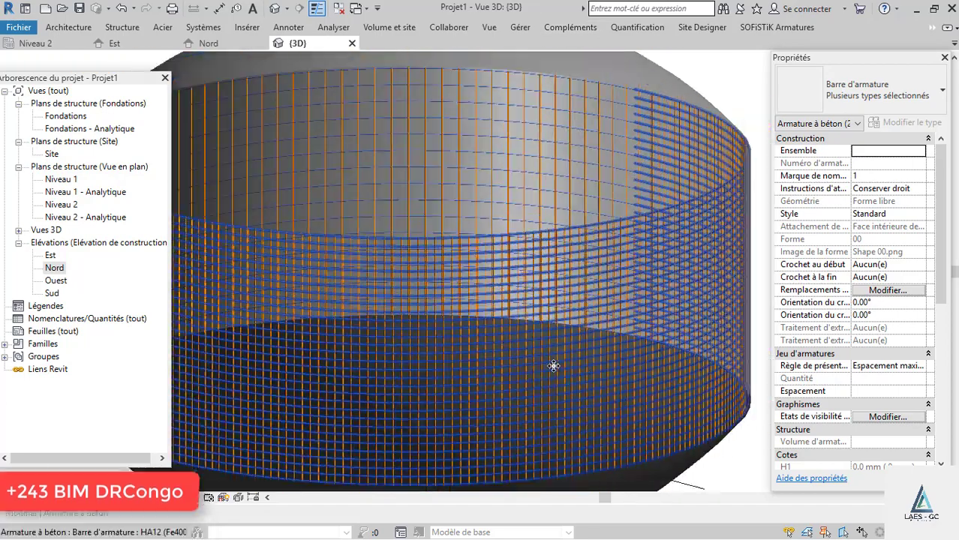
{"action": "scroll", "coordinate": [552, 366], "scroll_direction": "down", "scroll_amount": 6}
{"action": "middle_click_drag", "start_coordinate": [564, 273], "coordinate": [413, 318], "text": "shift"}
{"action": "scroll", "coordinate": [409, 316], "scroll_direction": "up", "scroll_amount": 6}
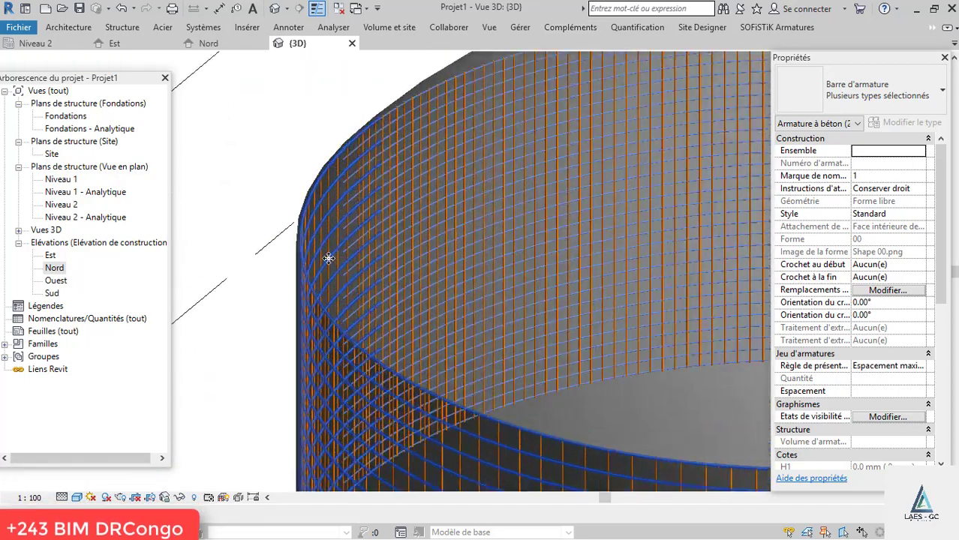
{"action": "scroll", "coordinate": [311, 268], "scroll_direction": "down", "scroll_amount": 4}
{"action": "mouse_move", "coordinate": [567, 182]}
{"action": "middle_mouse_down", "text": "shift"}
{"action": "mouse_move", "coordinate": [562, 233]}
{"action": "mouse_move", "coordinate": [576, 184]}
{"action": "mouse_move", "coordinate": [564, 192]}
{"action": "middle_mouse_up", "text": "shift"}
{"action": "scroll", "coordinate": [505, 377], "scroll_direction": "up", "scroll_amount": 8}
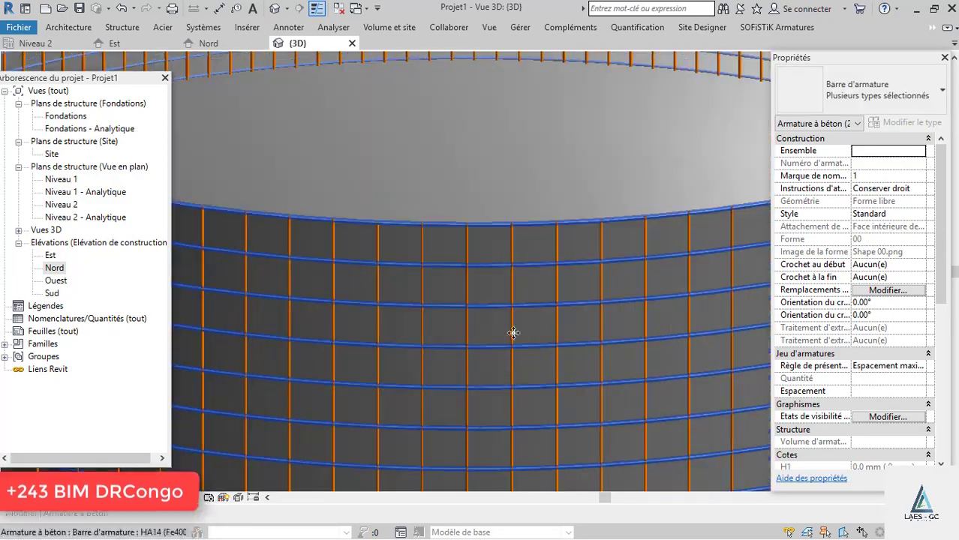
{"action": "left_click", "coordinate": [518, 371]}
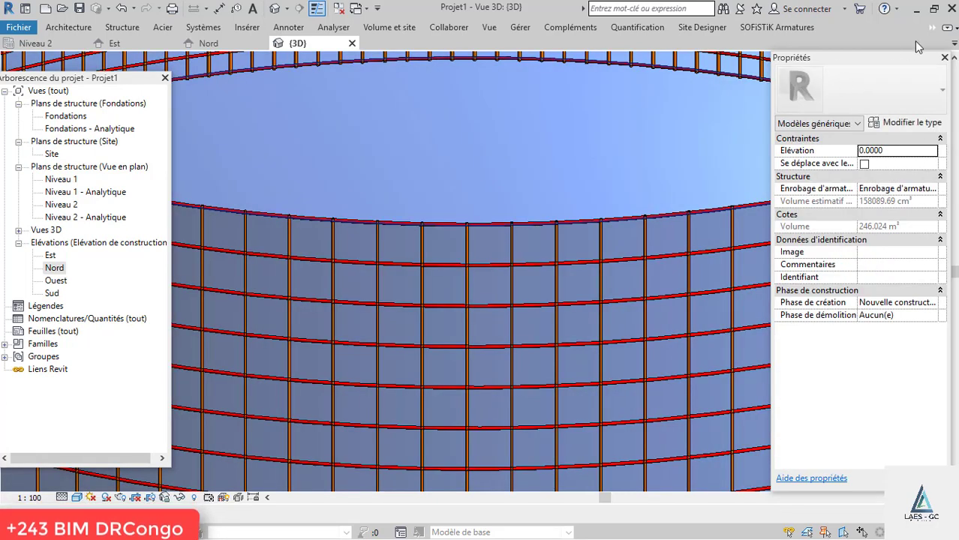
Step: Select the vertical HA12 bar set in the reservoir wall and open its constraints for editing
{"action": "left_click", "coordinate": [925, 44]}
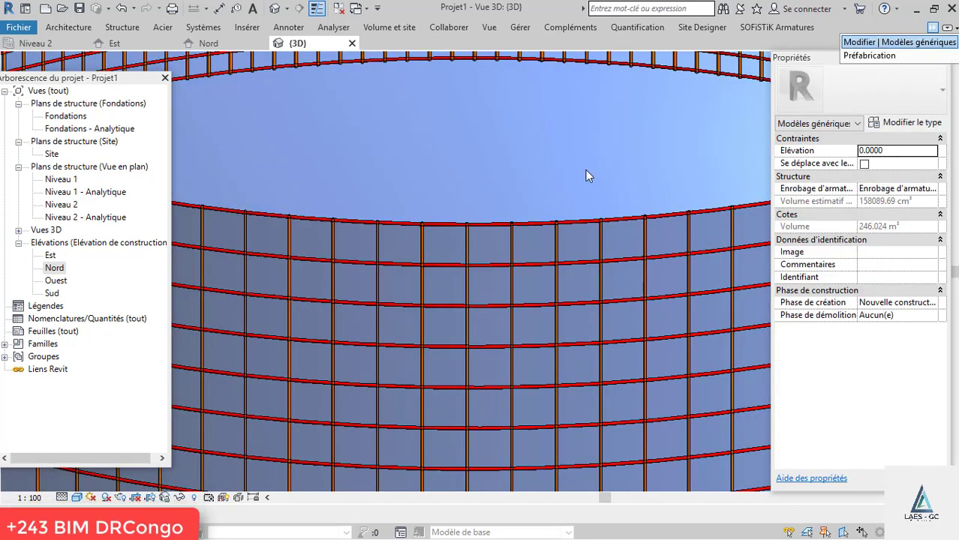
{"action": "scroll", "coordinate": [548, 306], "scroll_direction": "down", "scroll_amount": 3}
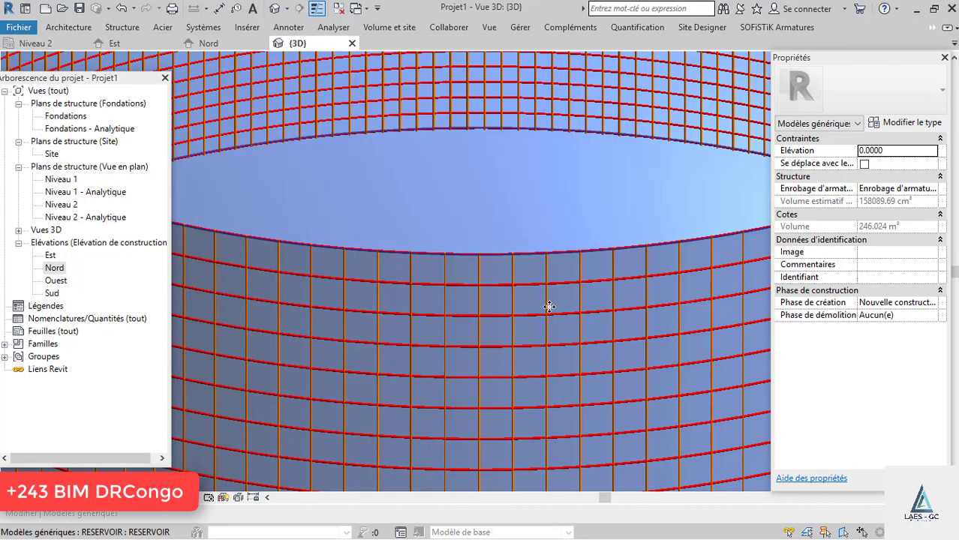
{"action": "left_click", "coordinate": [583, 277]}
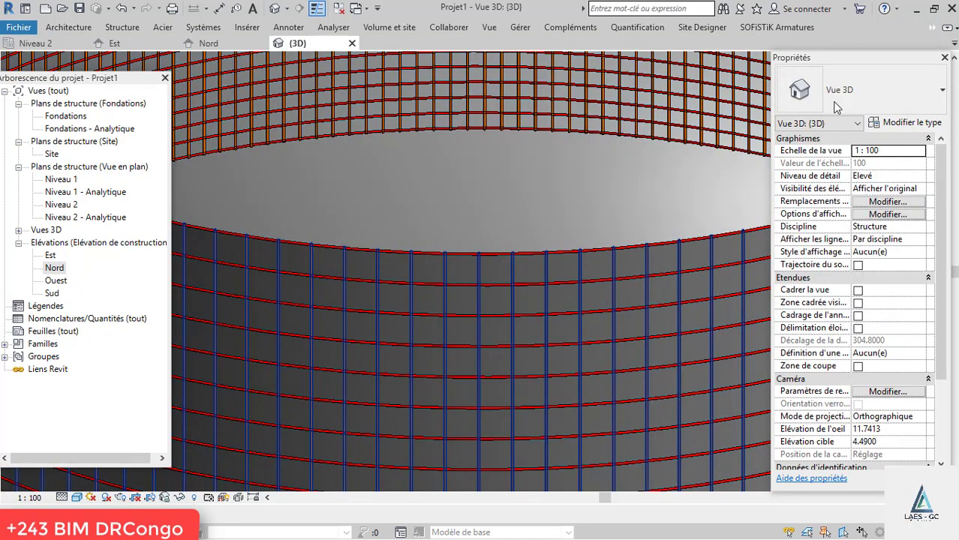
{"action": "left_click", "coordinate": [931, 30]}
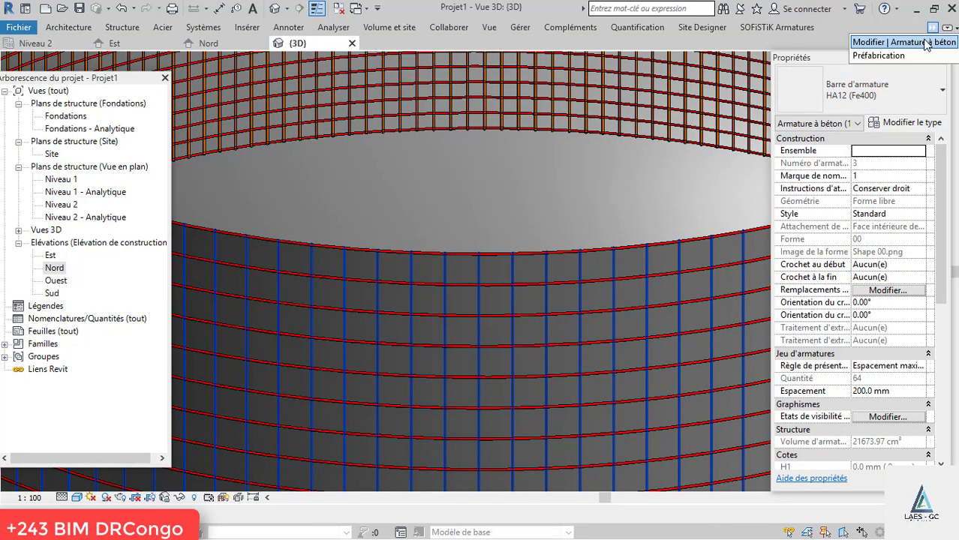
{"action": "left_click", "coordinate": [904, 42]}
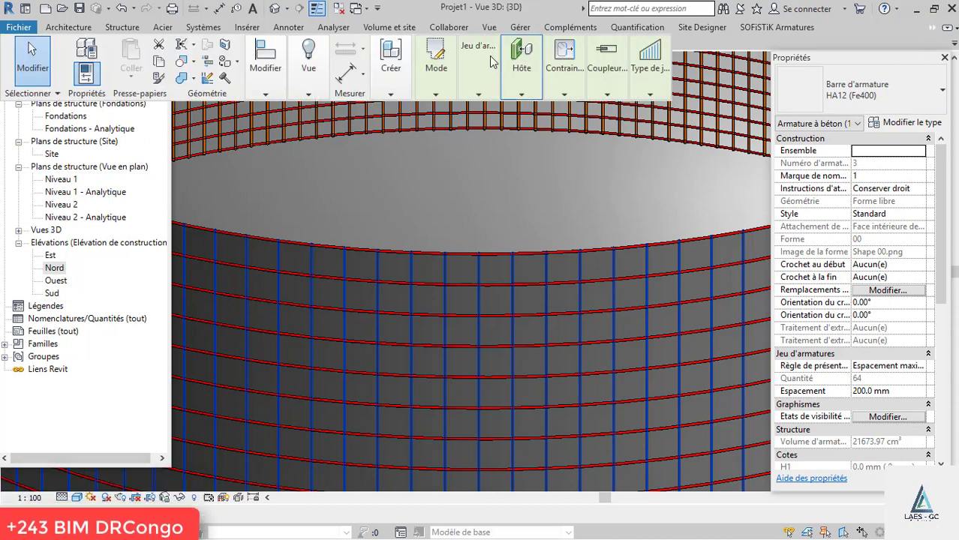
{"action": "mouse_move", "coordinate": [564, 86]}
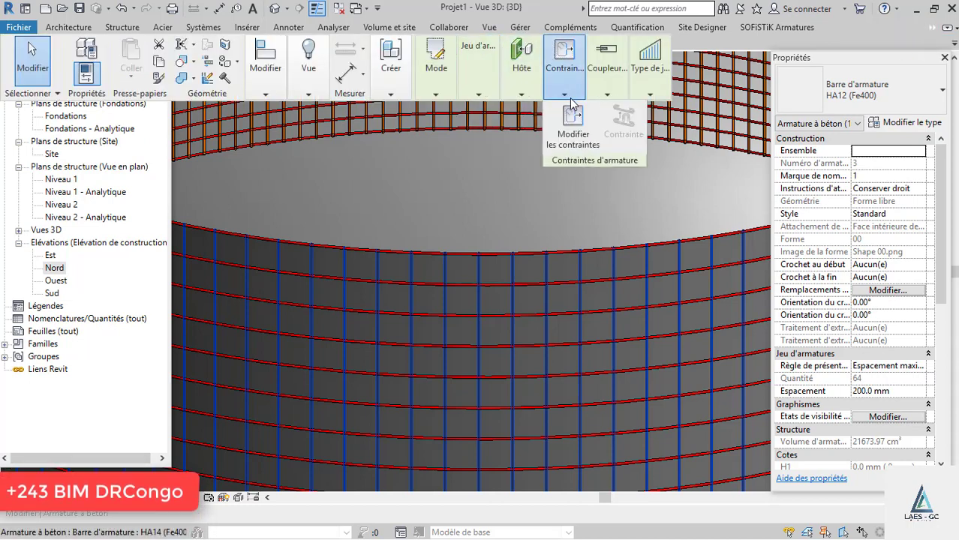
{"action": "left_click", "coordinate": [573, 131]}
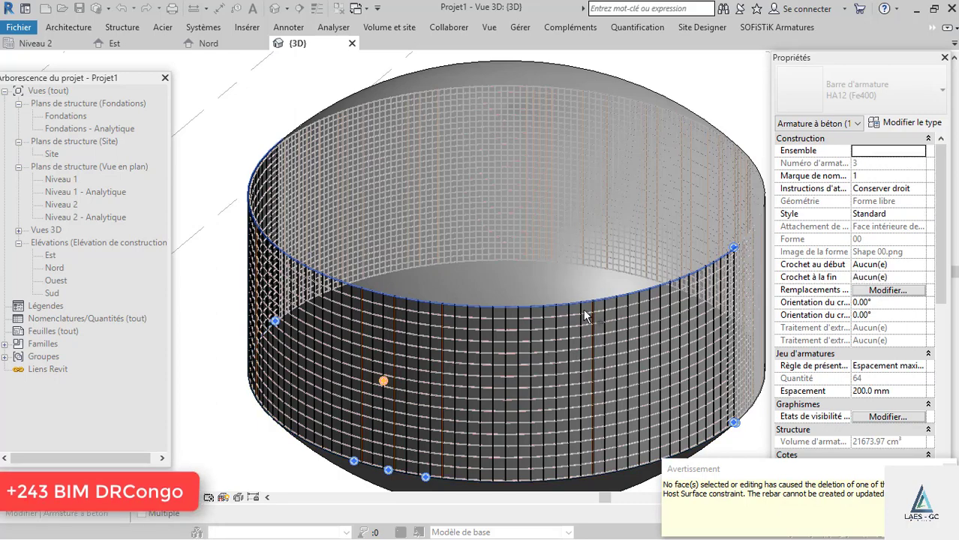
Step: Set the constraint offset at the upper end of the vertical bars to 0.3 m
{"action": "scroll", "coordinate": [740, 250], "scroll_direction": "up", "scroll_amount": 1}
{"action": "scroll", "coordinate": [740, 250], "scroll_direction": "up", "scroll_amount": 5}
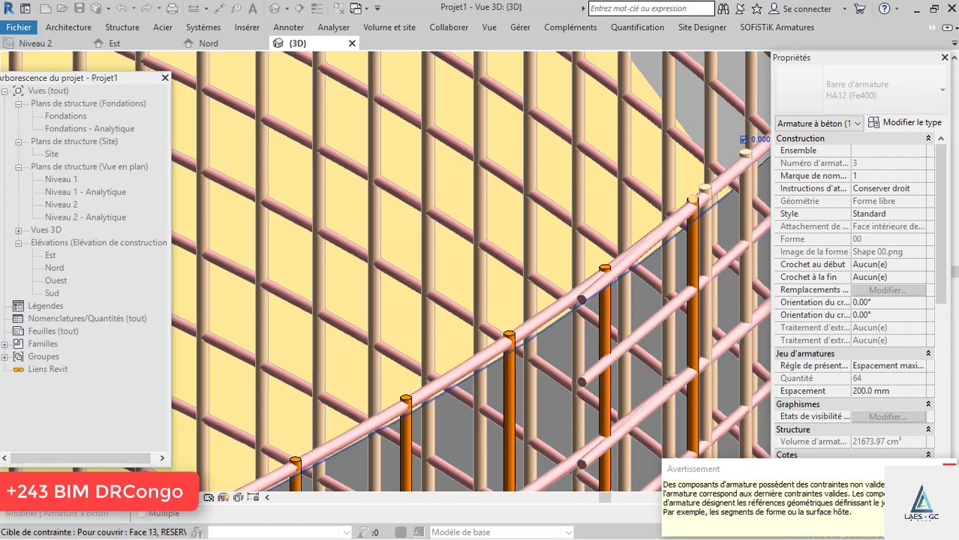
{"action": "scroll", "coordinate": [531, 310], "scroll_direction": "down", "scroll_amount": 5}
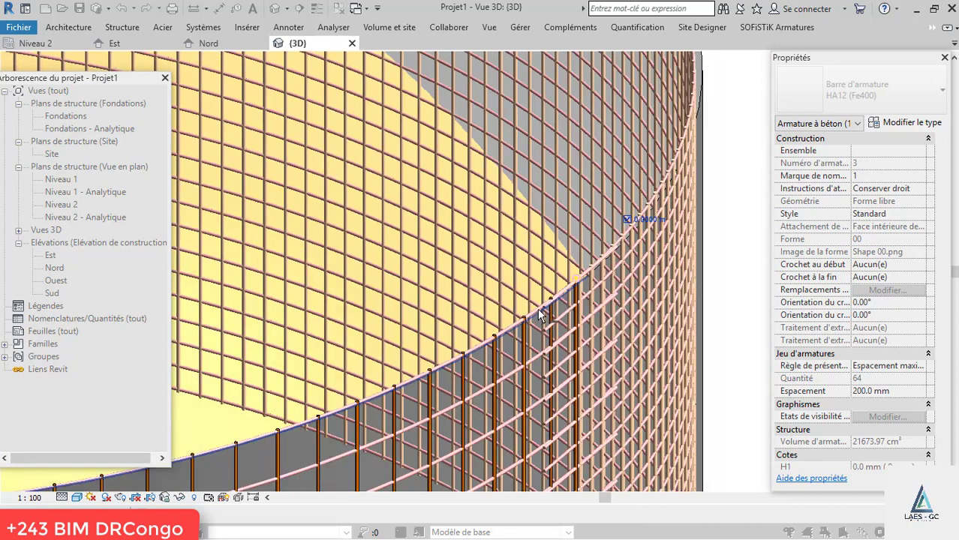
{"action": "left_click", "coordinate": [655, 224]}
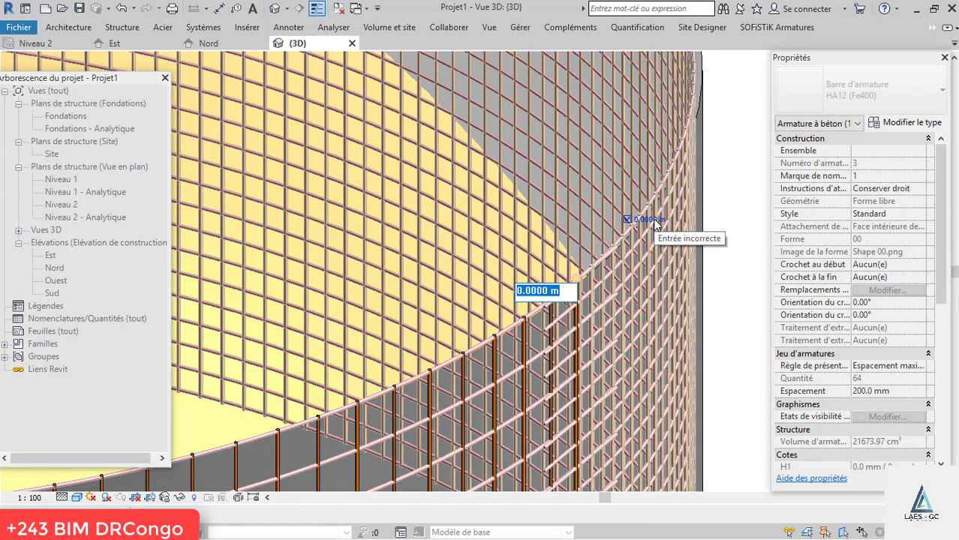
{"action": "key", "text": "BackSpace"}
{"action": "key", "text": "BackSpace"}
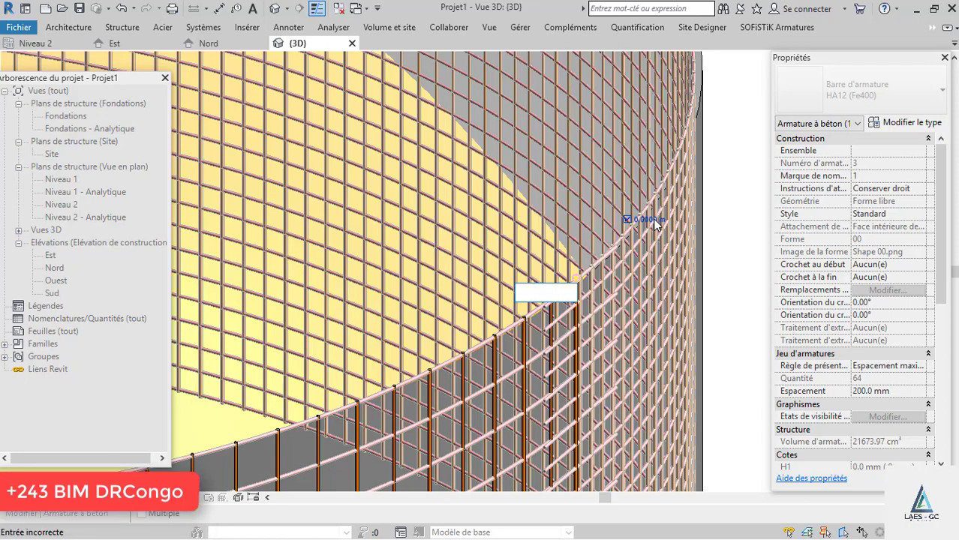
{"action": "type", "text": "0.3"}
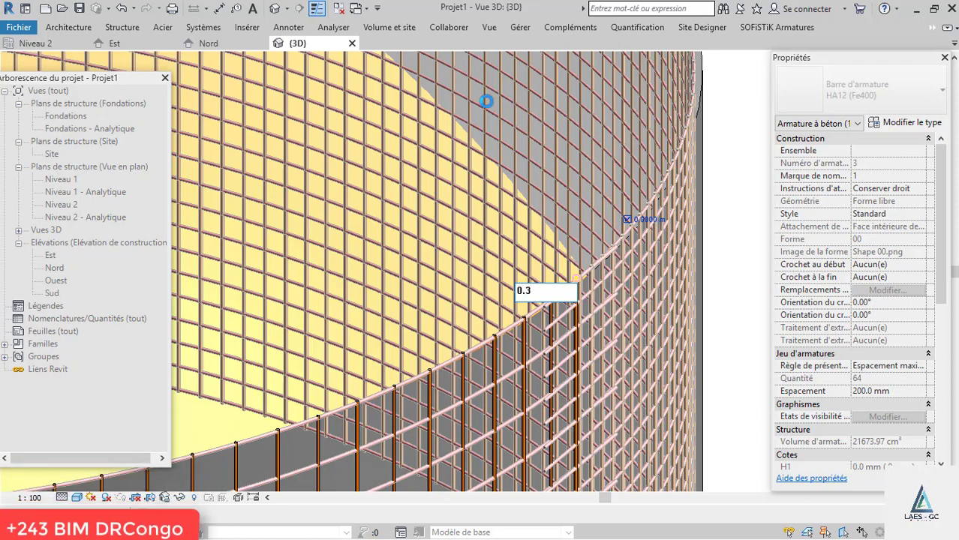
{"action": "key", "text": "Return"}
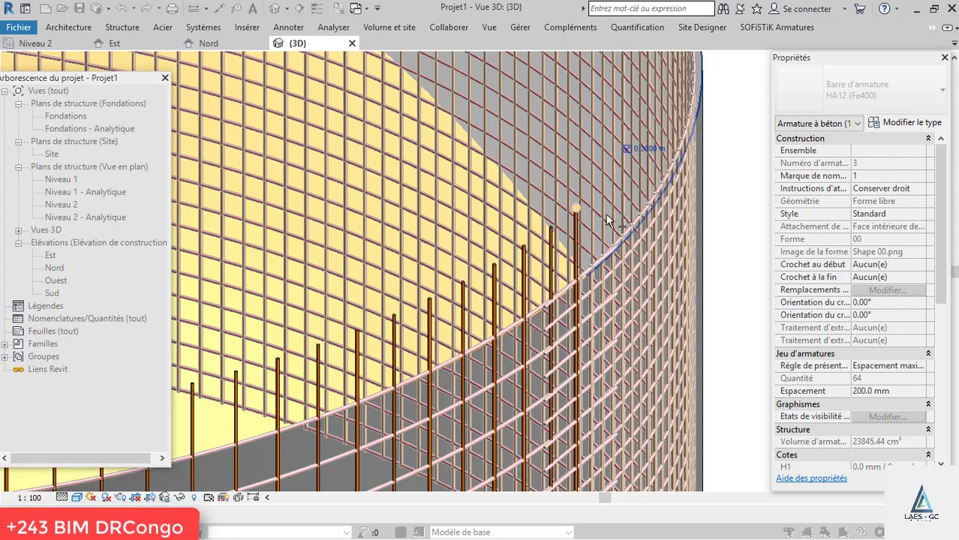
Step: Examine the extended vertical bars around the wall from several sides, and leave constraint editing without keeping the offset
{"action": "scroll", "coordinate": [606, 214], "scroll_direction": "down", "scroll_amount": 2}
{"action": "scroll", "coordinate": [578, 198], "scroll_direction": "down", "scroll_amount": 5}
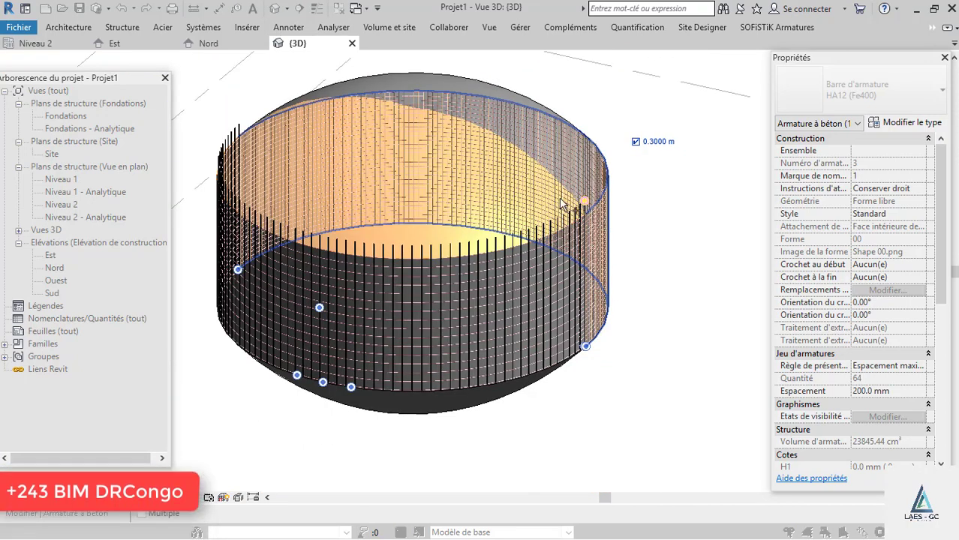
{"action": "scroll", "coordinate": [264, 162], "scroll_direction": "up", "scroll_amount": 3}
{"action": "middle_click_drag", "start_coordinate": [264, 162], "coordinate": [571, 295], "text": "shift"}
{"action": "scroll", "coordinate": [570, 293], "scroll_direction": "down", "scroll_amount": 8}
{"action": "scroll", "coordinate": [506, 321], "scroll_direction": "up", "scroll_amount": 5}
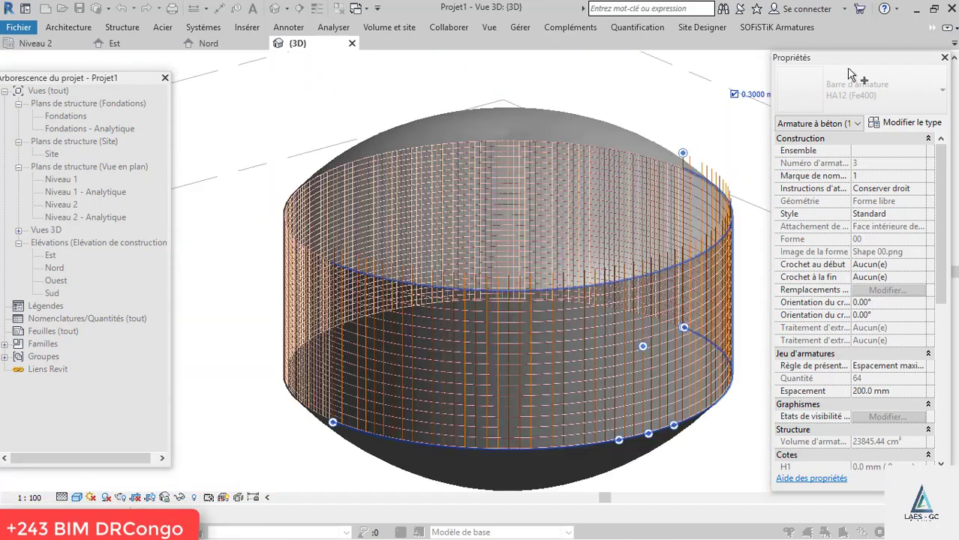
{"action": "left_click", "coordinate": [931, 27]}
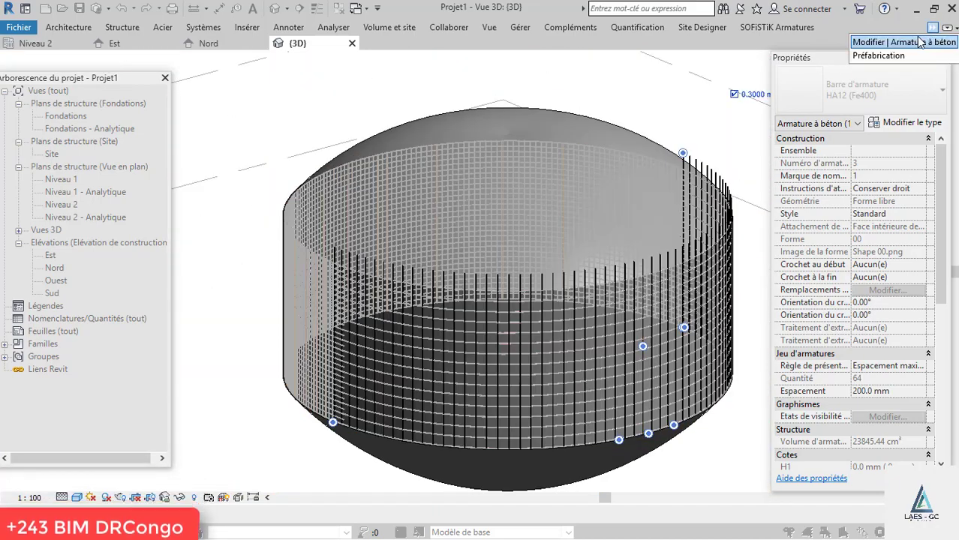
{"action": "left_click", "coordinate": [885, 42]}
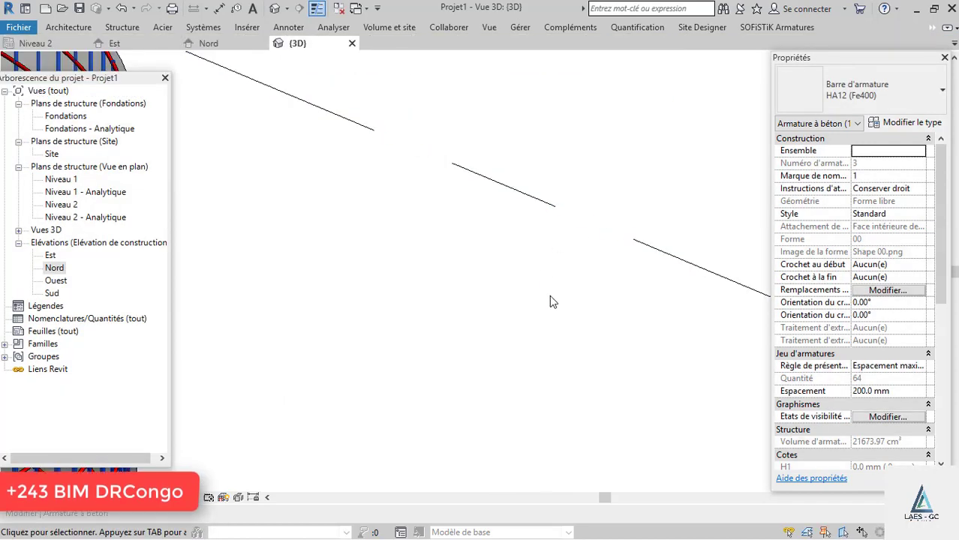
Step: Deselect the vertical bar set and examine the coloured bar grid along the upper rim of the wall
{"action": "scroll", "coordinate": [571, 324], "scroll_direction": "down", "scroll_amount": 3}
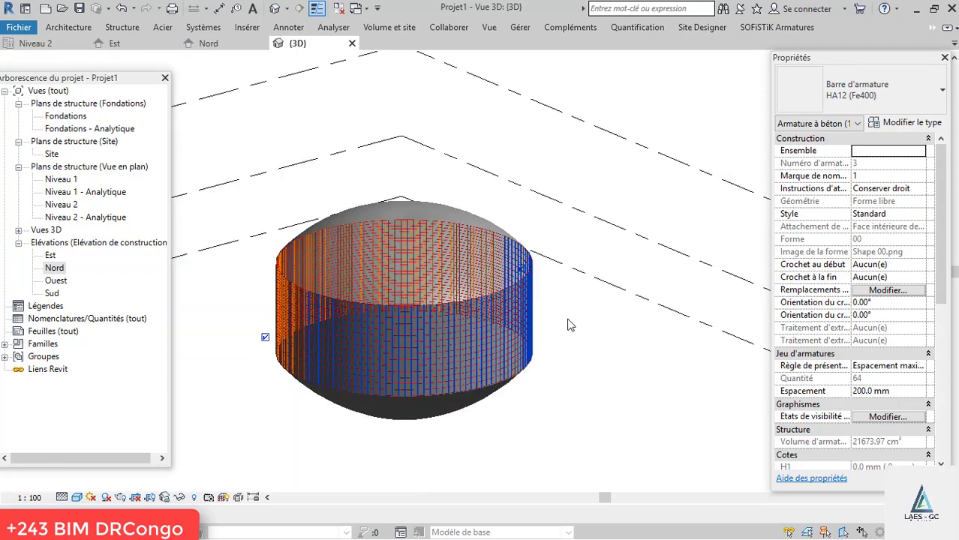
{"action": "left_click", "coordinate": [571, 324]}
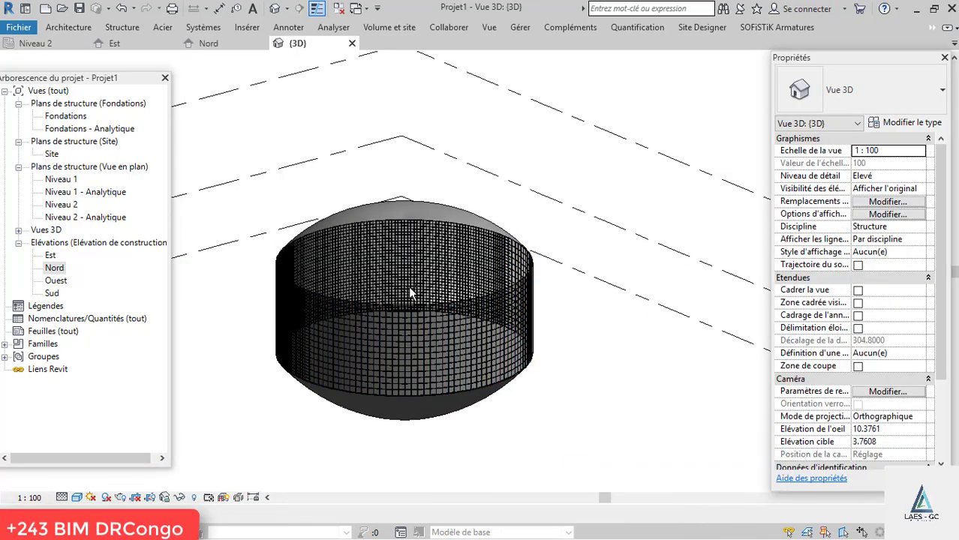
{"action": "scroll", "coordinate": [398, 298], "scroll_direction": "up", "scroll_amount": 3}
{"action": "scroll", "coordinate": [490, 274], "scroll_direction": "down", "scroll_amount": 3}
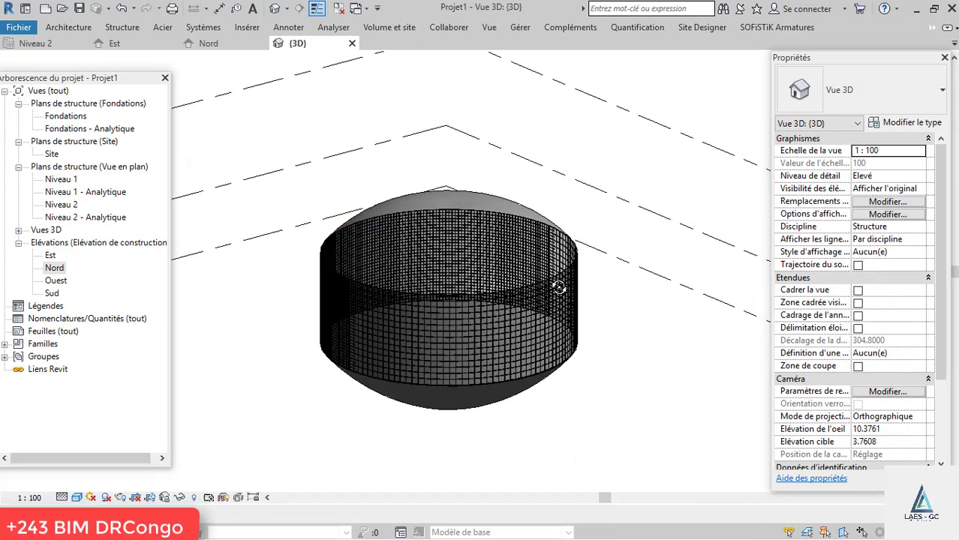
{"action": "scroll", "coordinate": [390, 315], "scroll_direction": "up", "scroll_amount": 2}
{"action": "scroll", "coordinate": [366, 342], "scroll_direction": "up", "scroll_amount": 3}
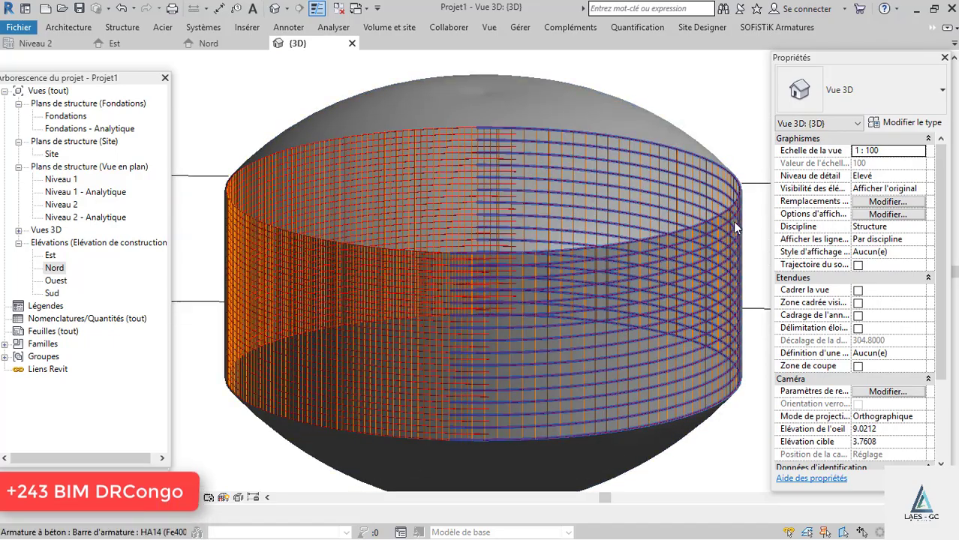
{"action": "scroll", "coordinate": [694, 188], "scroll_direction": "up", "scroll_amount": 5}
{"action": "scroll", "coordinate": [691, 184], "scroll_direction": "down", "scroll_amount": 3}
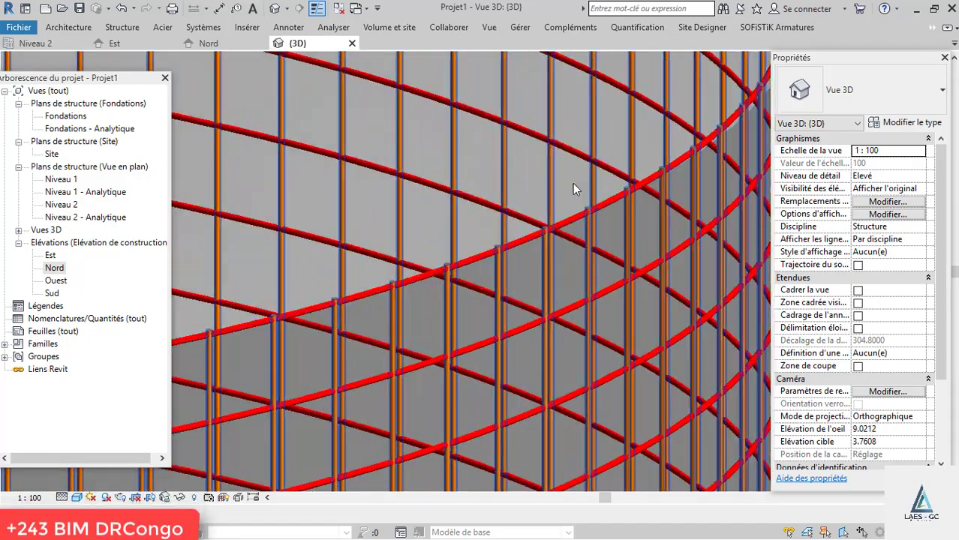
Step: Examine the bars along the wall's lower edge up close and the whole reservoir from another side
{"action": "scroll", "coordinate": [573, 183], "scroll_direction": "down", "scroll_amount": 3}
{"action": "scroll", "coordinate": [574, 230], "scroll_direction": "down", "scroll_amount": 2}
{"action": "scroll", "coordinate": [640, 453], "scroll_direction": "up", "scroll_amount": 5}
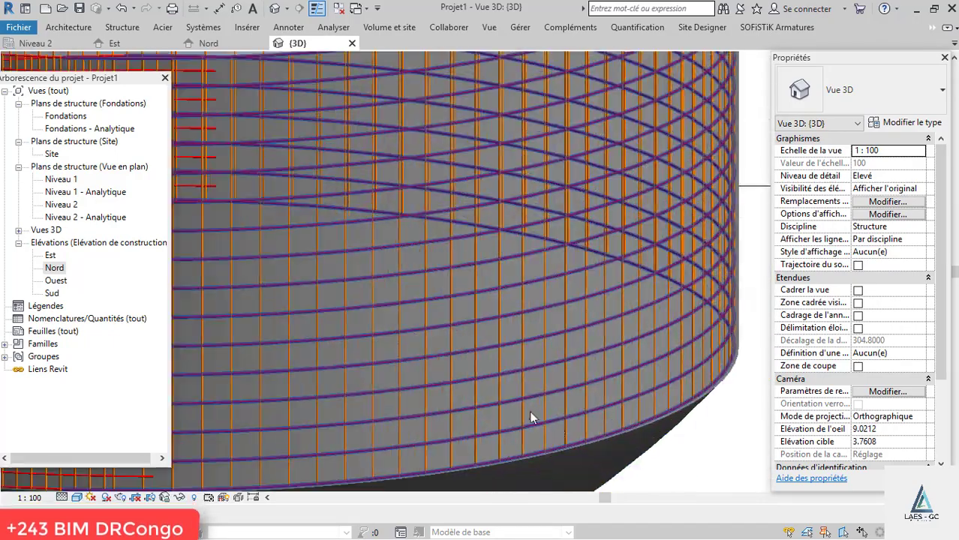
{"action": "scroll", "coordinate": [640, 454], "scroll_direction": "up", "scroll_amount": 2}
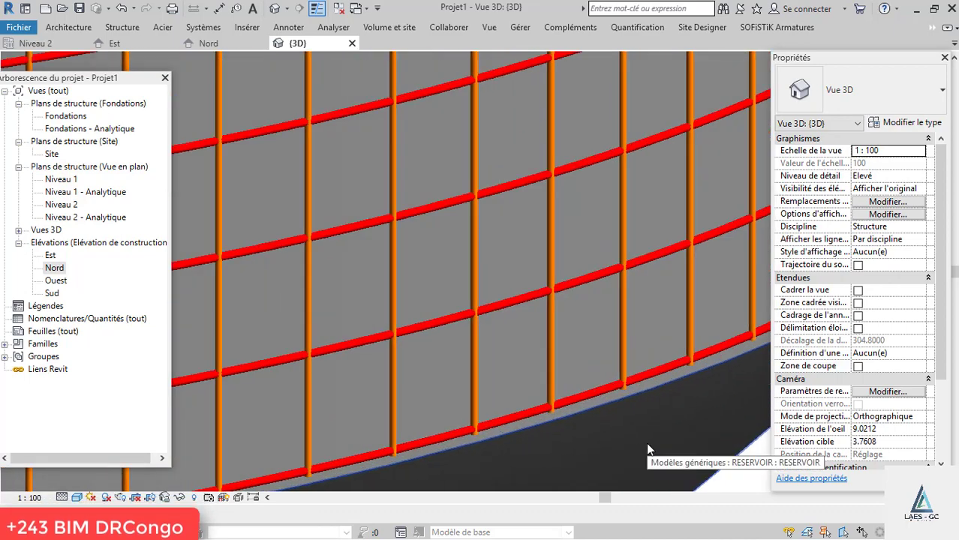
{"action": "scroll", "coordinate": [494, 227], "scroll_direction": "down", "scroll_amount": 5}
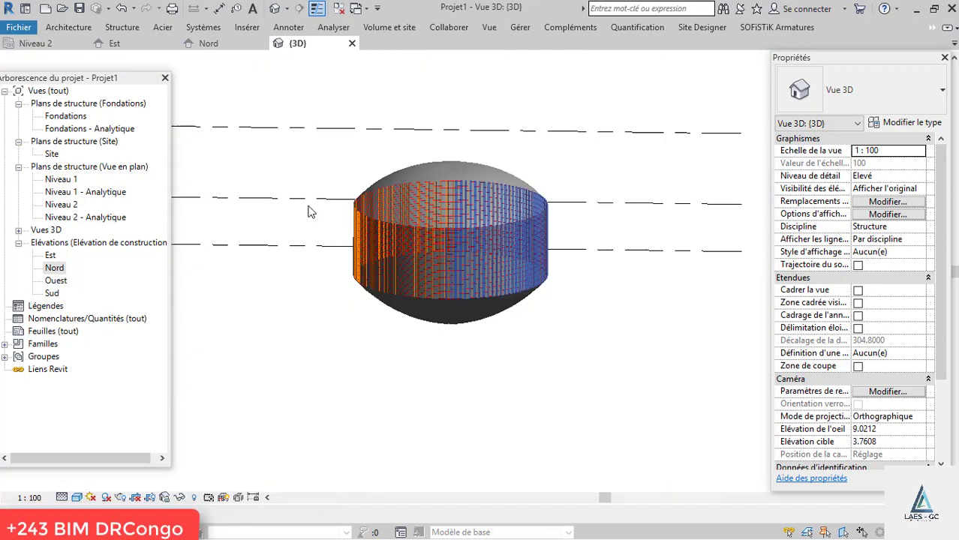
{"action": "middle_click_drag", "start_coordinate": [312, 211], "coordinate": [519, 226], "text": "shift"}
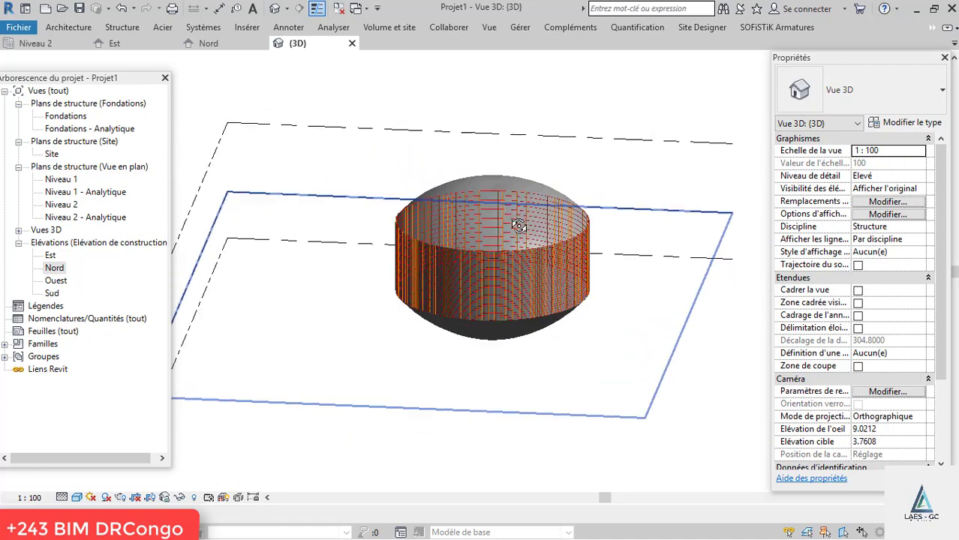
{"action": "scroll", "coordinate": [531, 248], "scroll_direction": "up", "scroll_amount": 4}
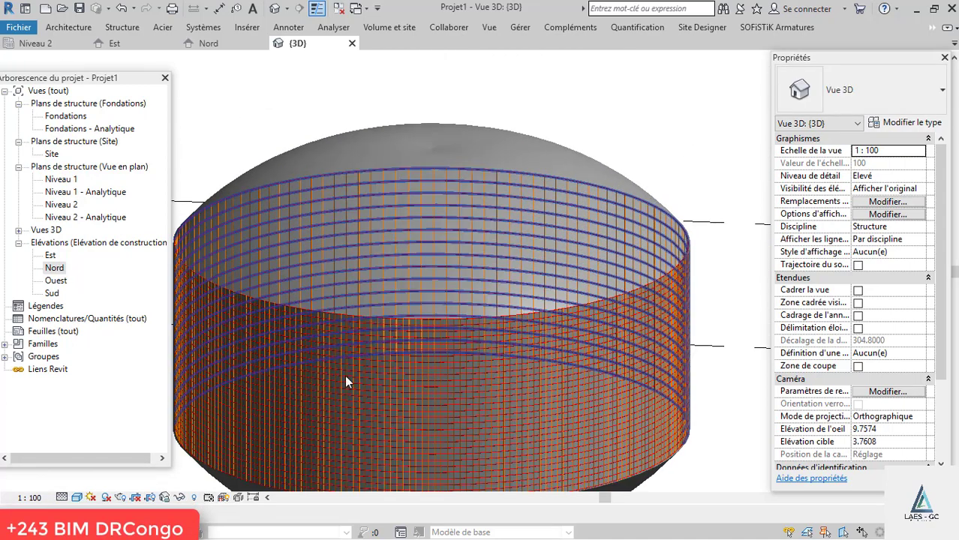
Step: Set the visual style of the 3D view to Wireframe (Image filaire) and view the complete reinforcement cage
{"action": "left_click", "coordinate": [78, 498]}
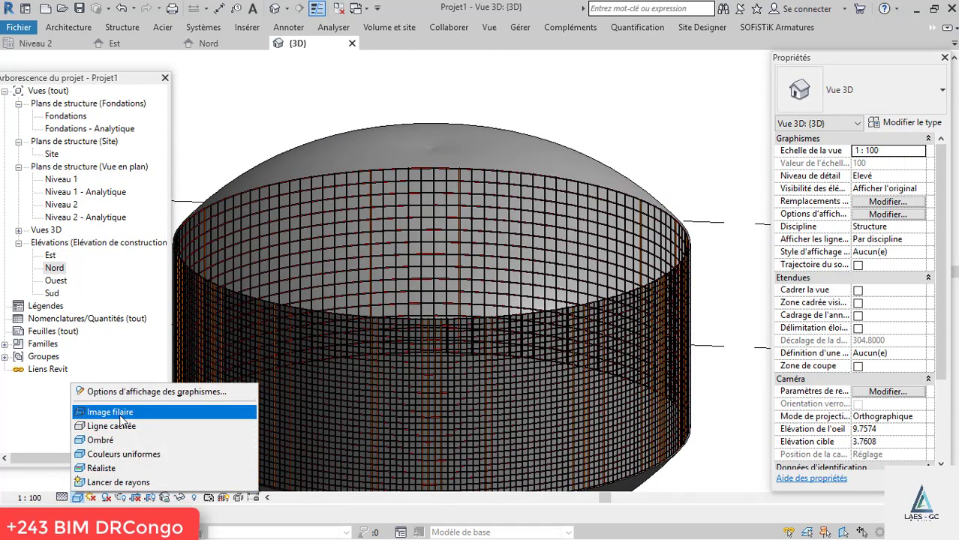
{"action": "left_click", "coordinate": [110, 411]}
{"action": "scroll", "coordinate": [480, 219], "scroll_direction": "down", "scroll_amount": 3}
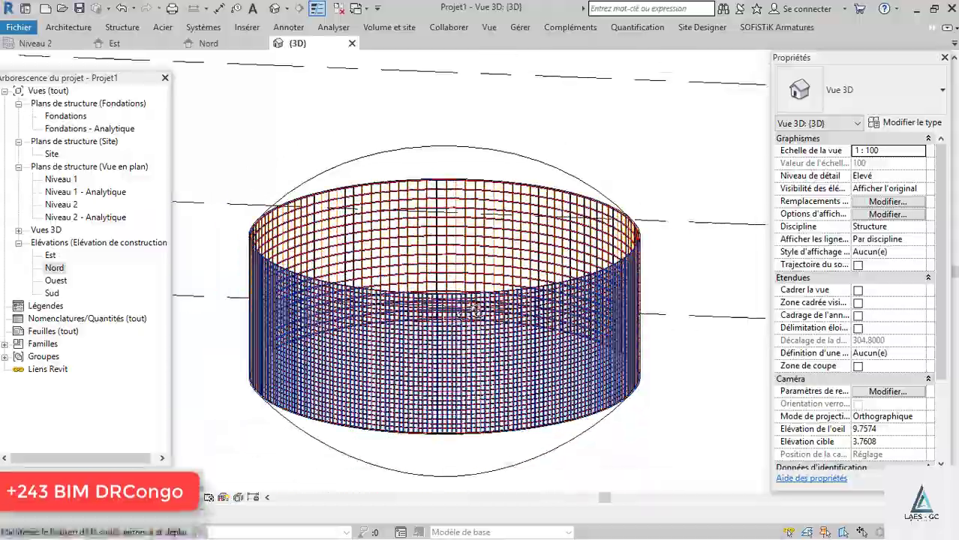
{"action": "scroll", "coordinate": [478, 310], "scroll_direction": "up", "scroll_amount": 2}
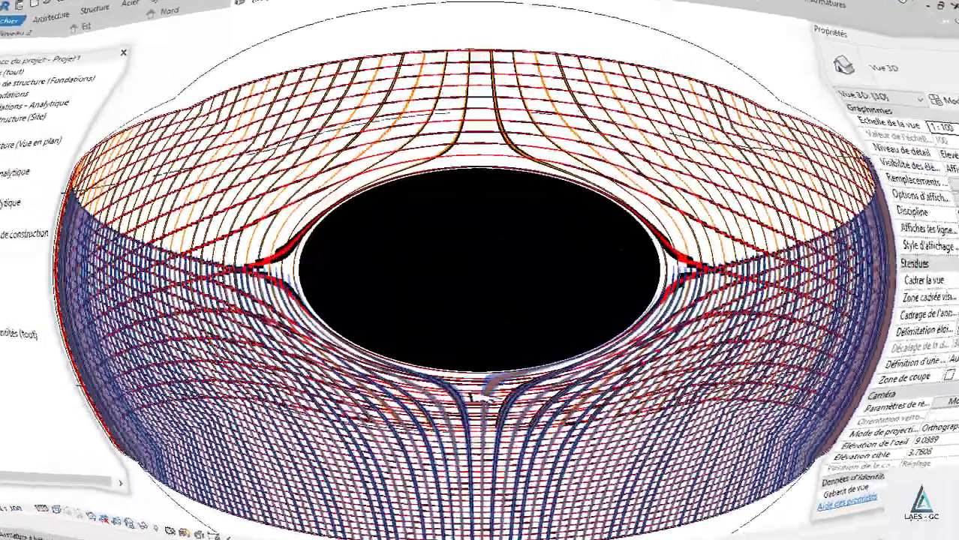